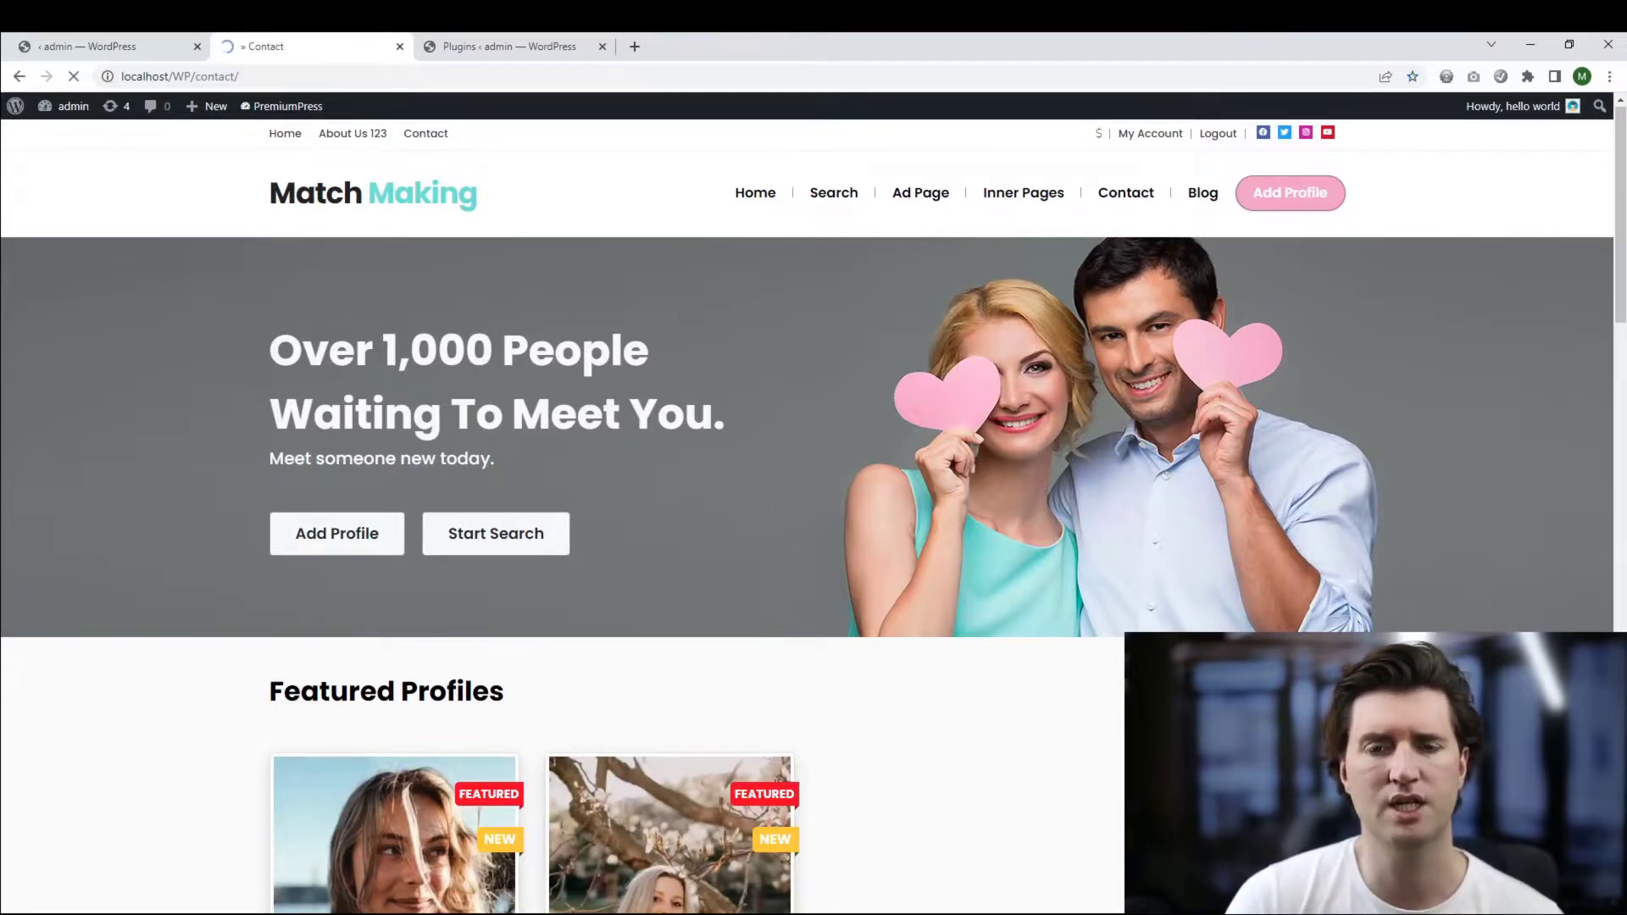
Scroll up and down the Contact page to review the 'Let's Talk' details and message form
scroll(813, 508, down, 5)
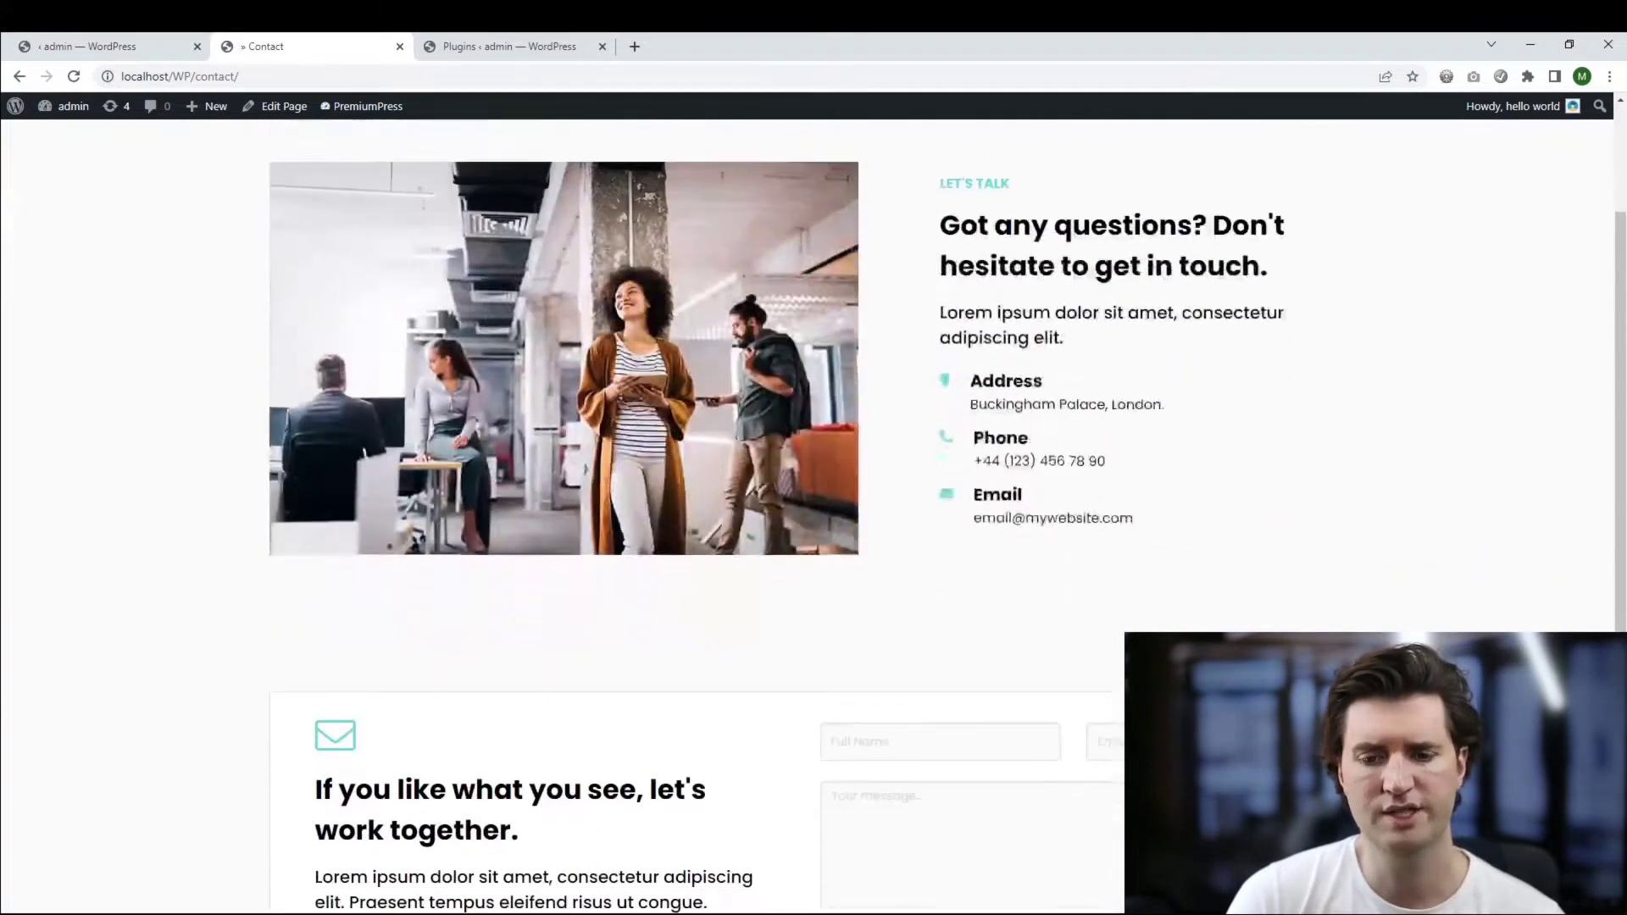
scroll(814, 509, up, 5)
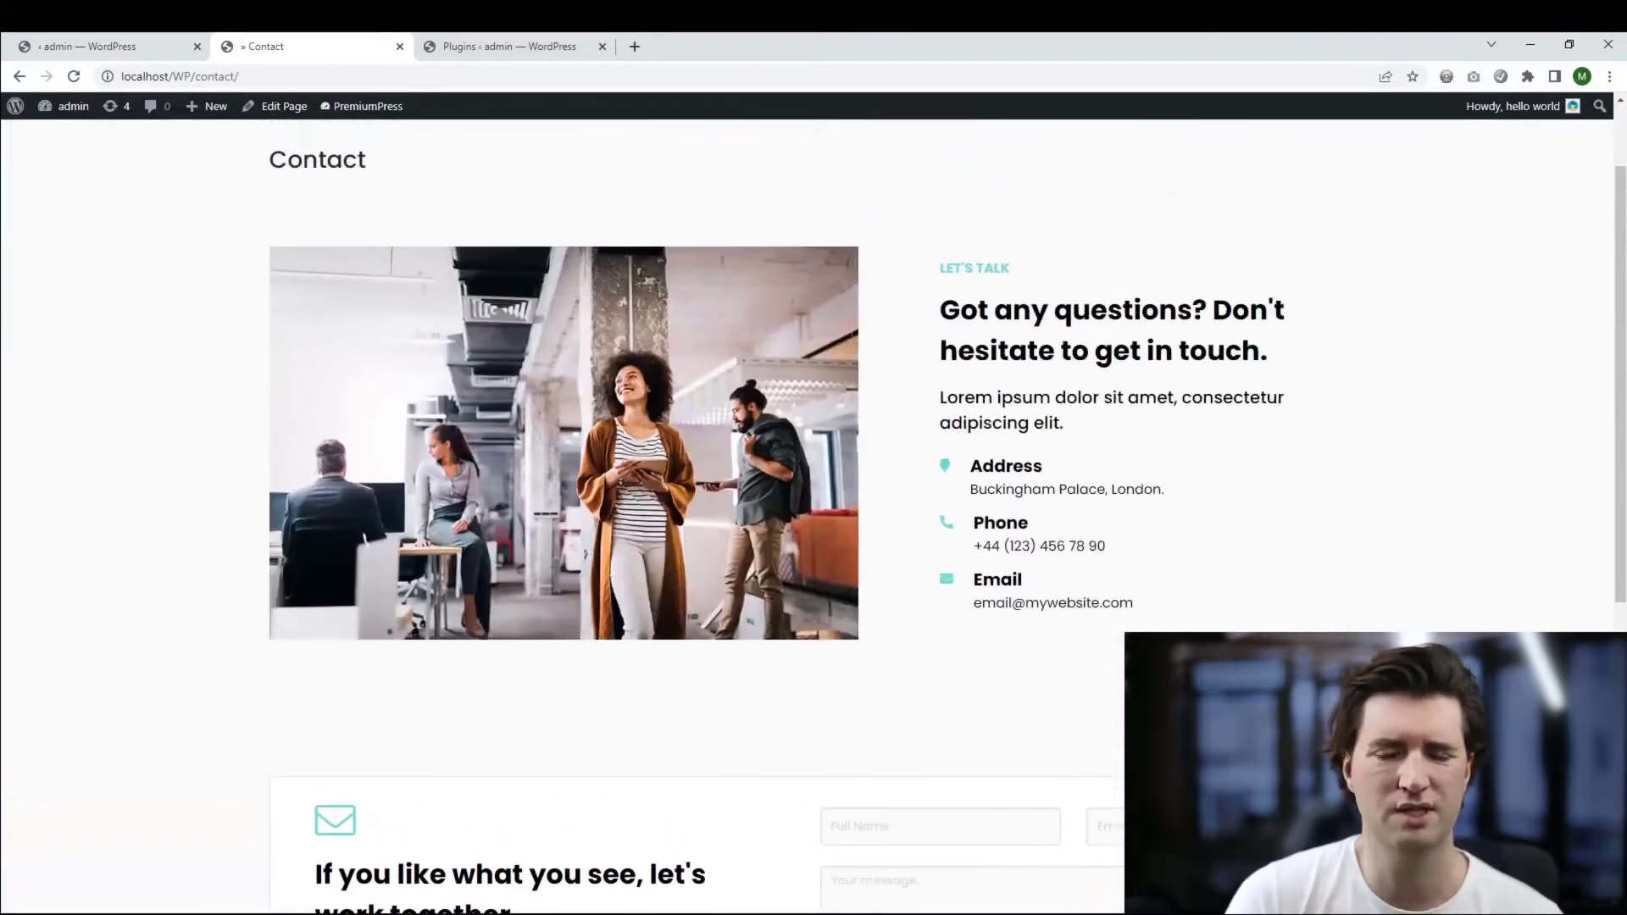
scroll(813, 508, down, 2)
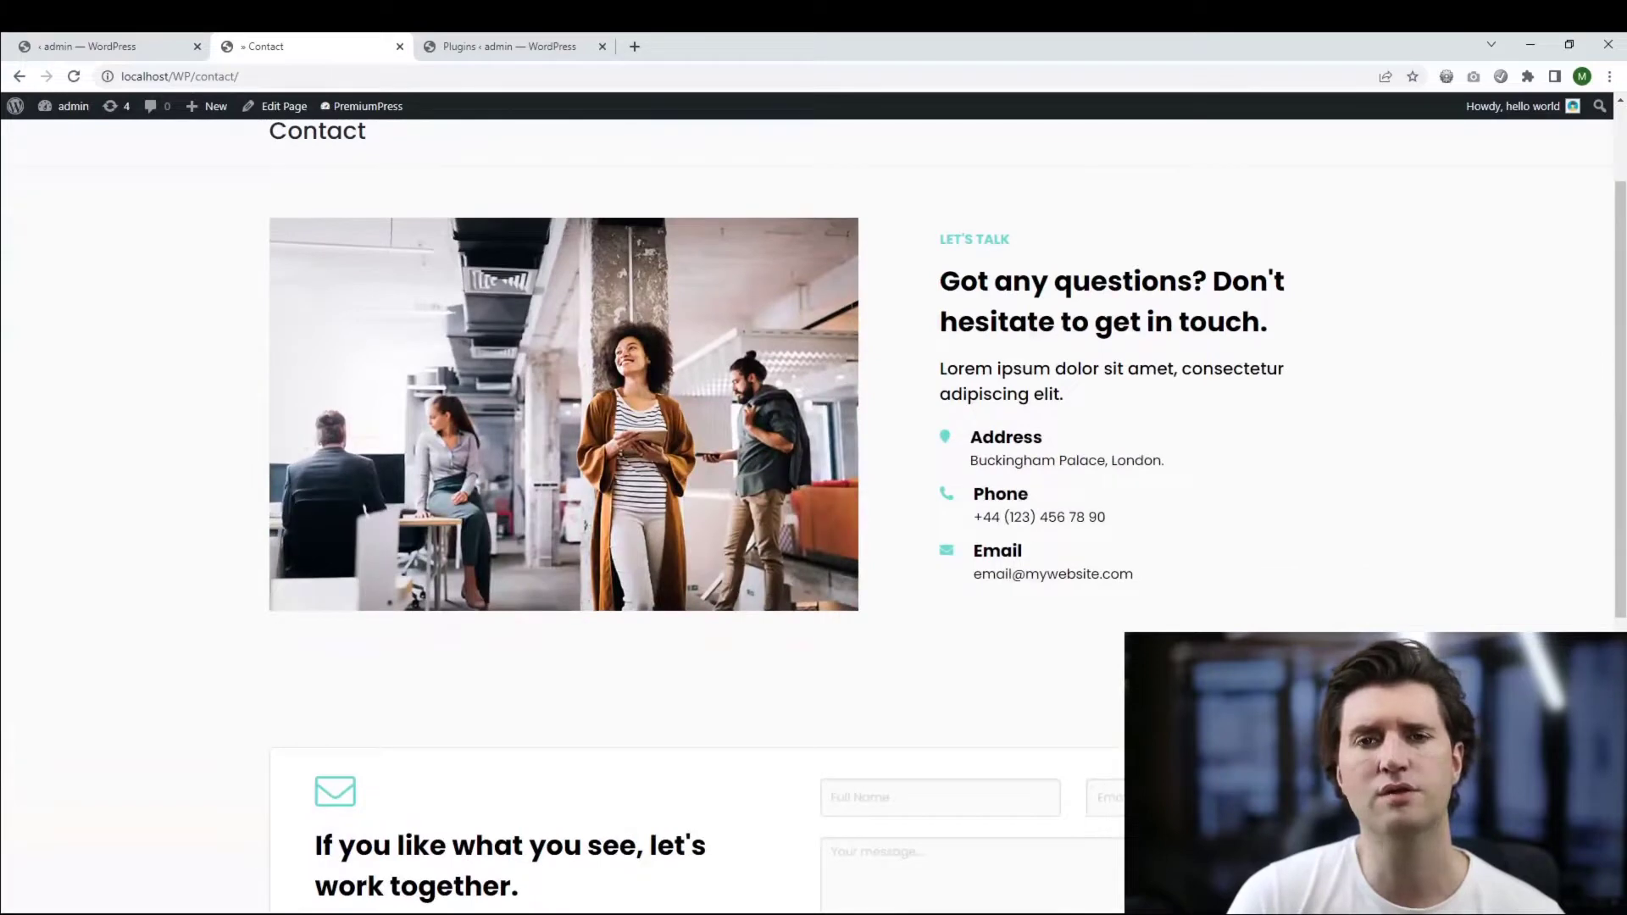
scroll(814, 508, up, 1)
scroll(813, 509, down, 2)
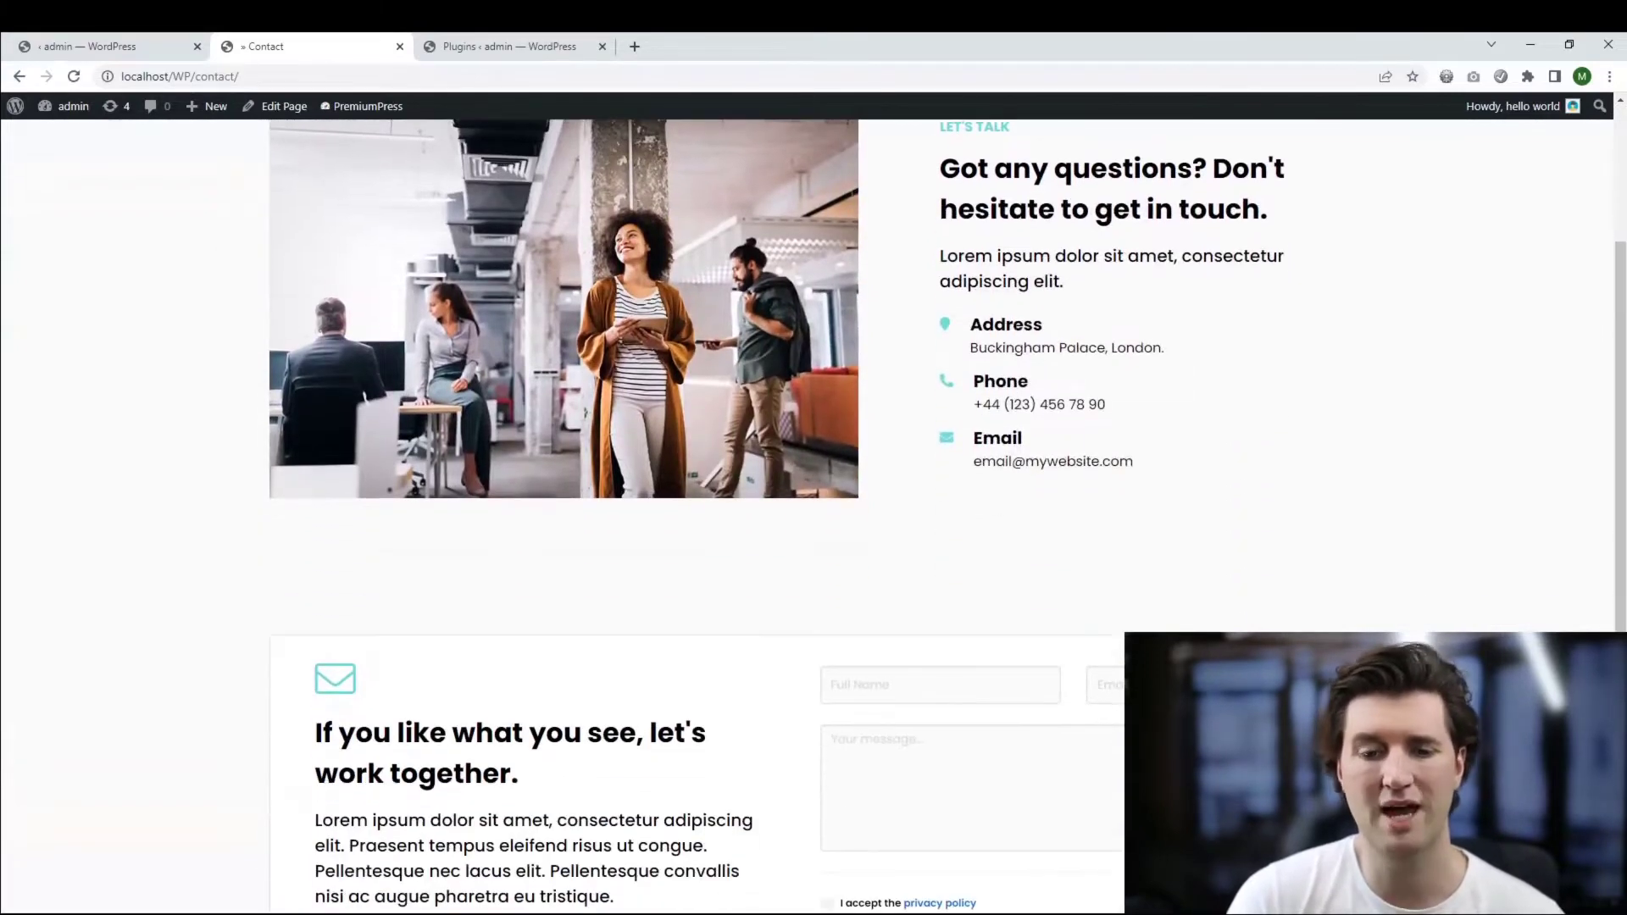
scroll(814, 509, up, 2)
scroll(814, 508, up, 1)
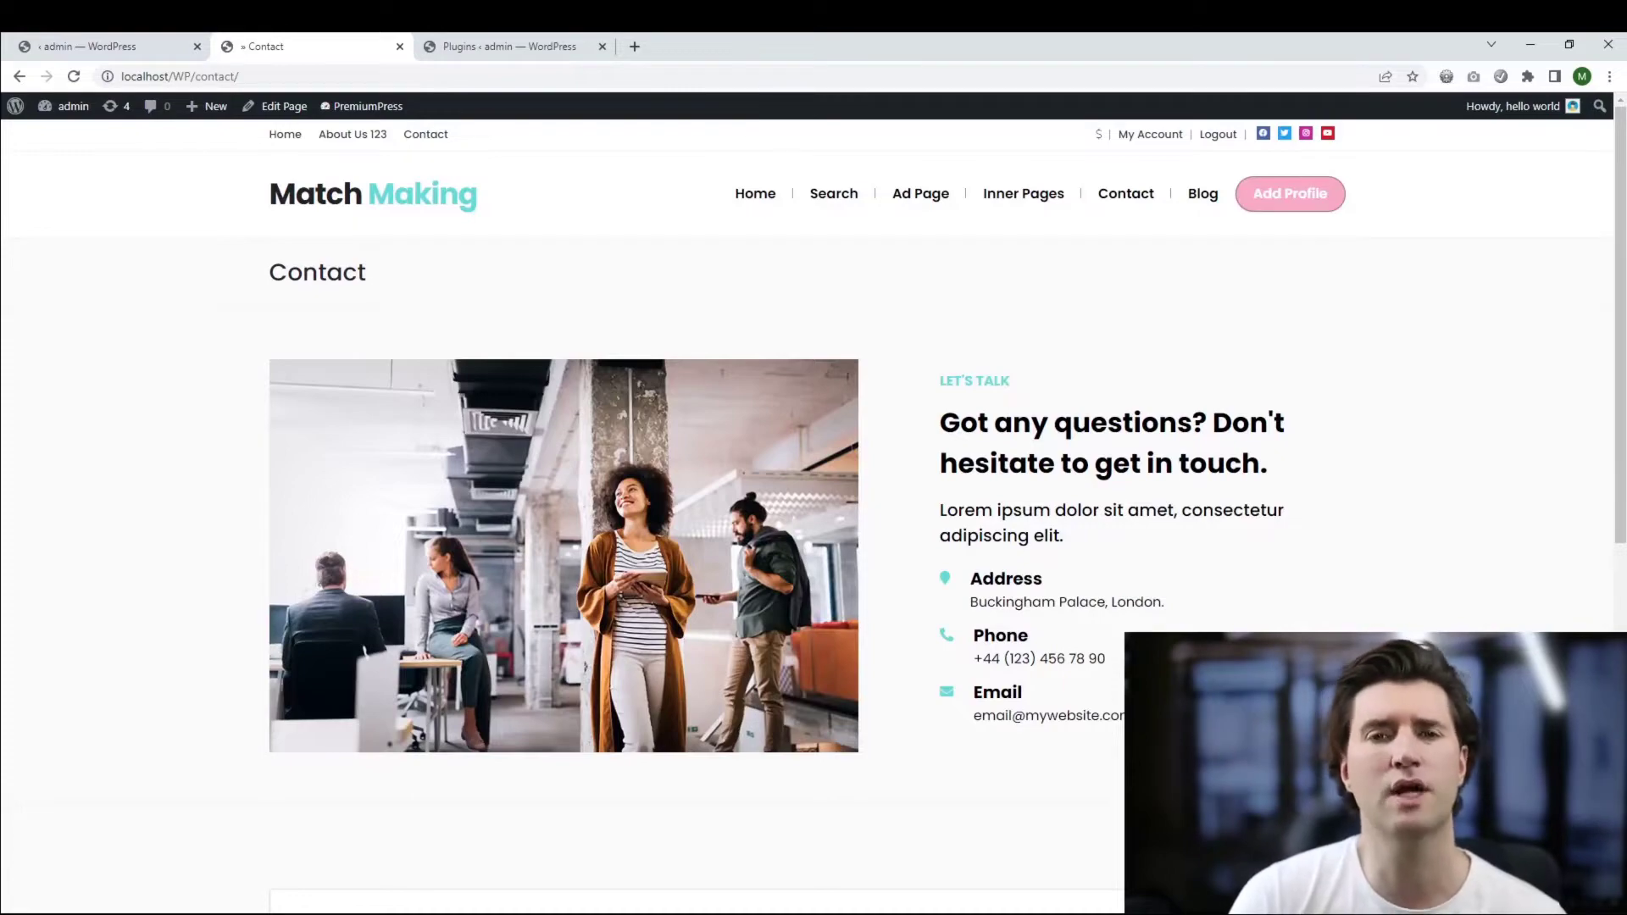
scroll(813, 509, down, 2)
scroll(814, 508, up, 2)
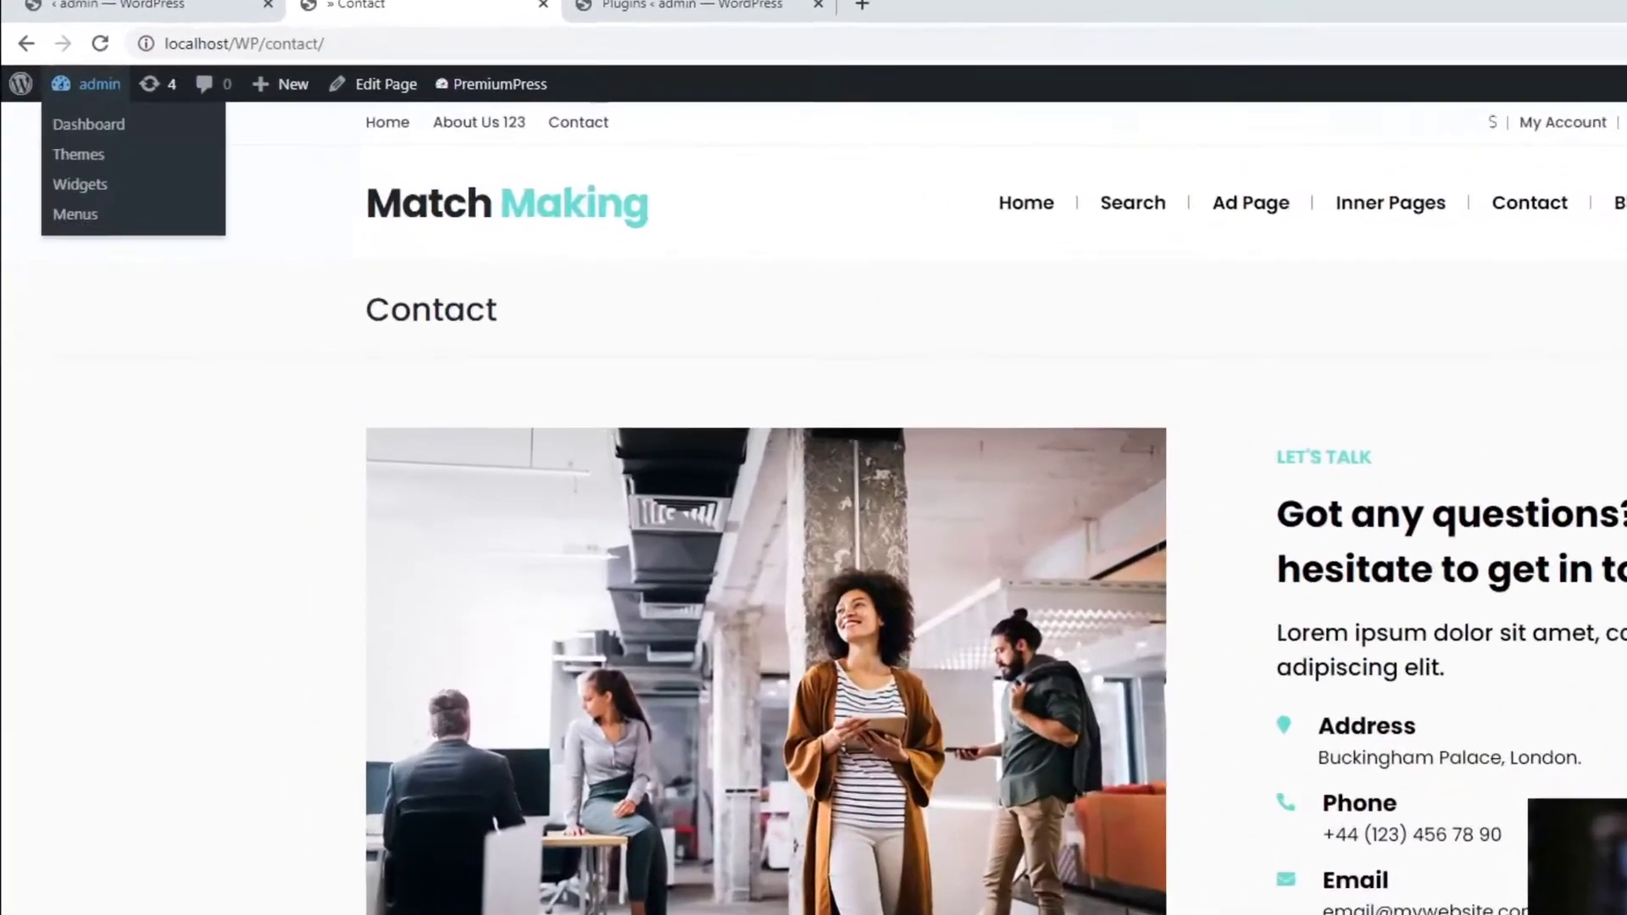
Go from the Dashboard to PremiumPress and open its Site Manager page list
click(85, 124)
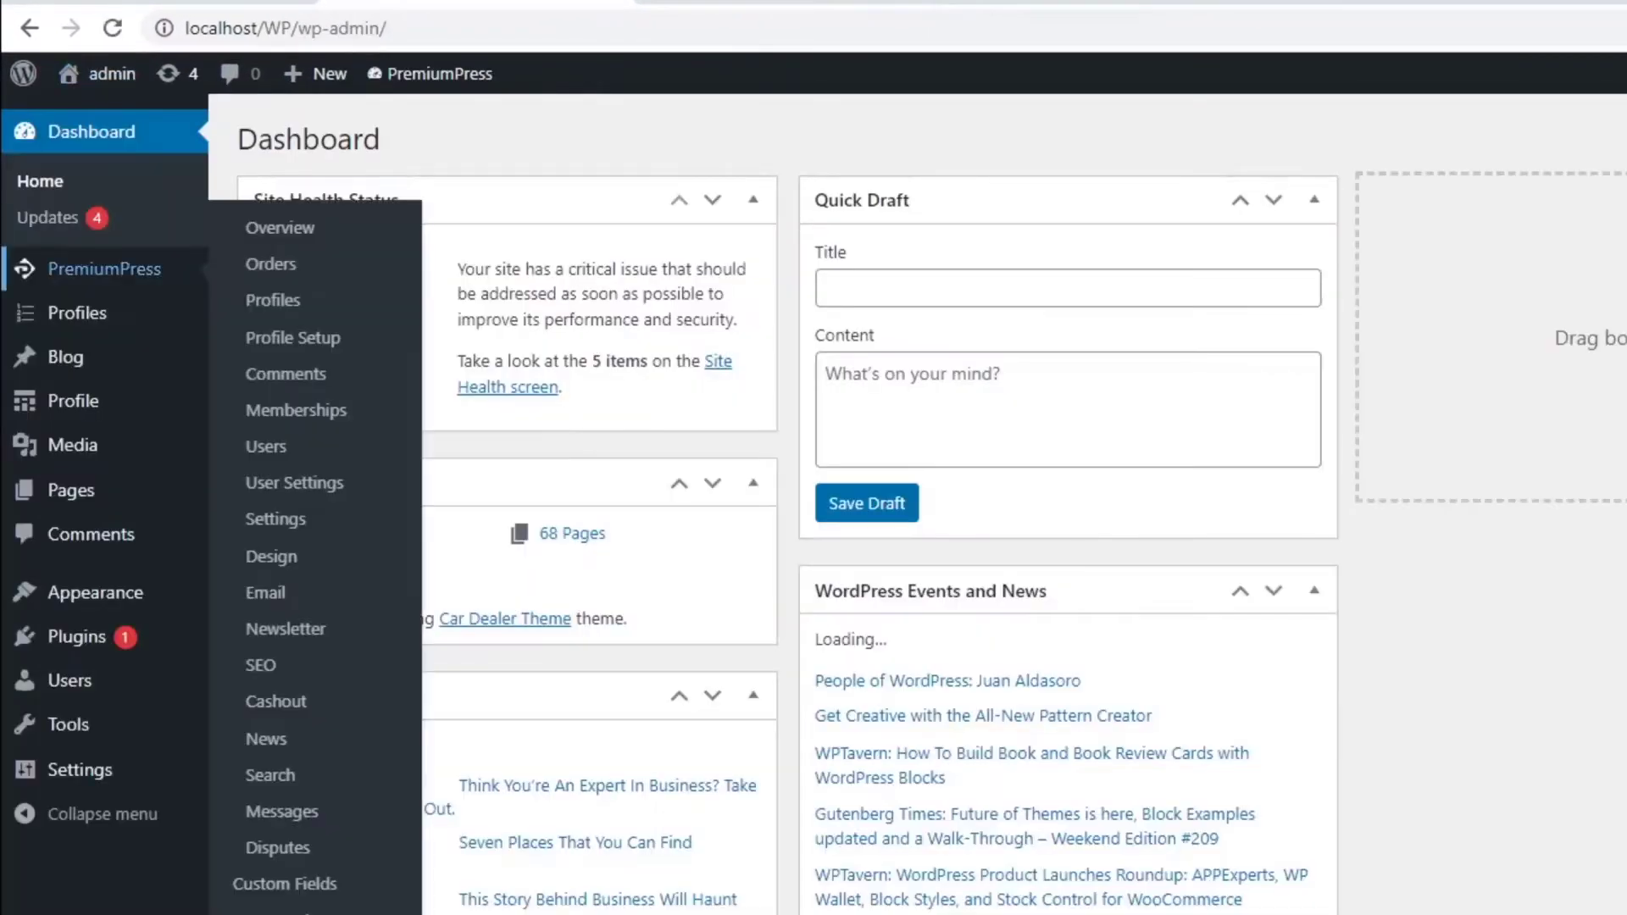
click(100, 268)
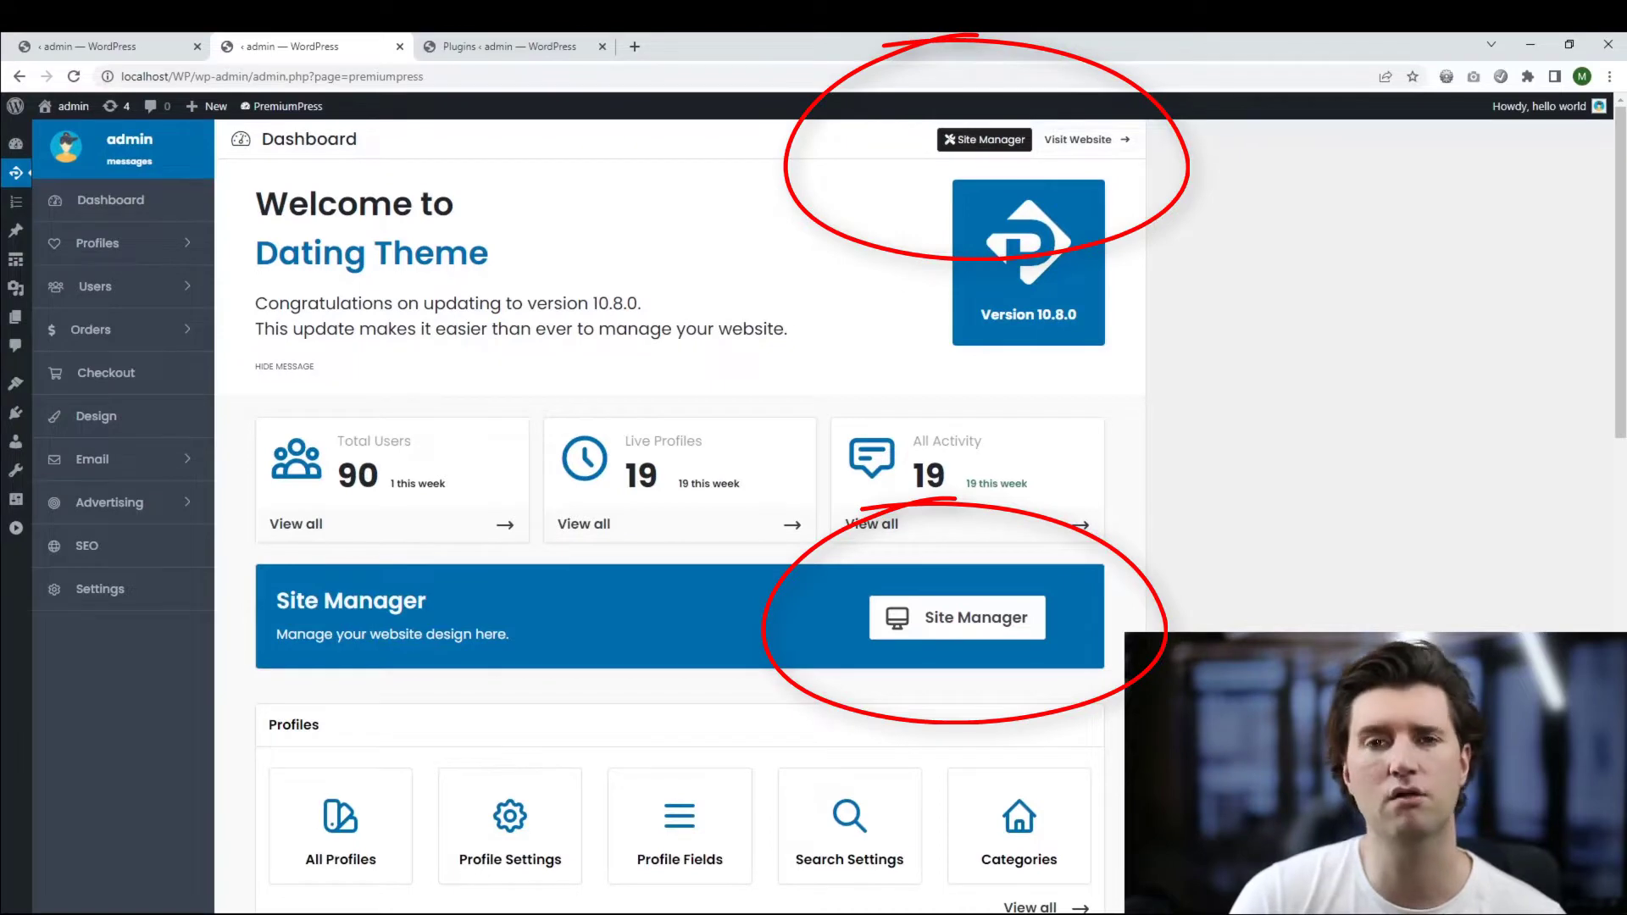
click(984, 139)
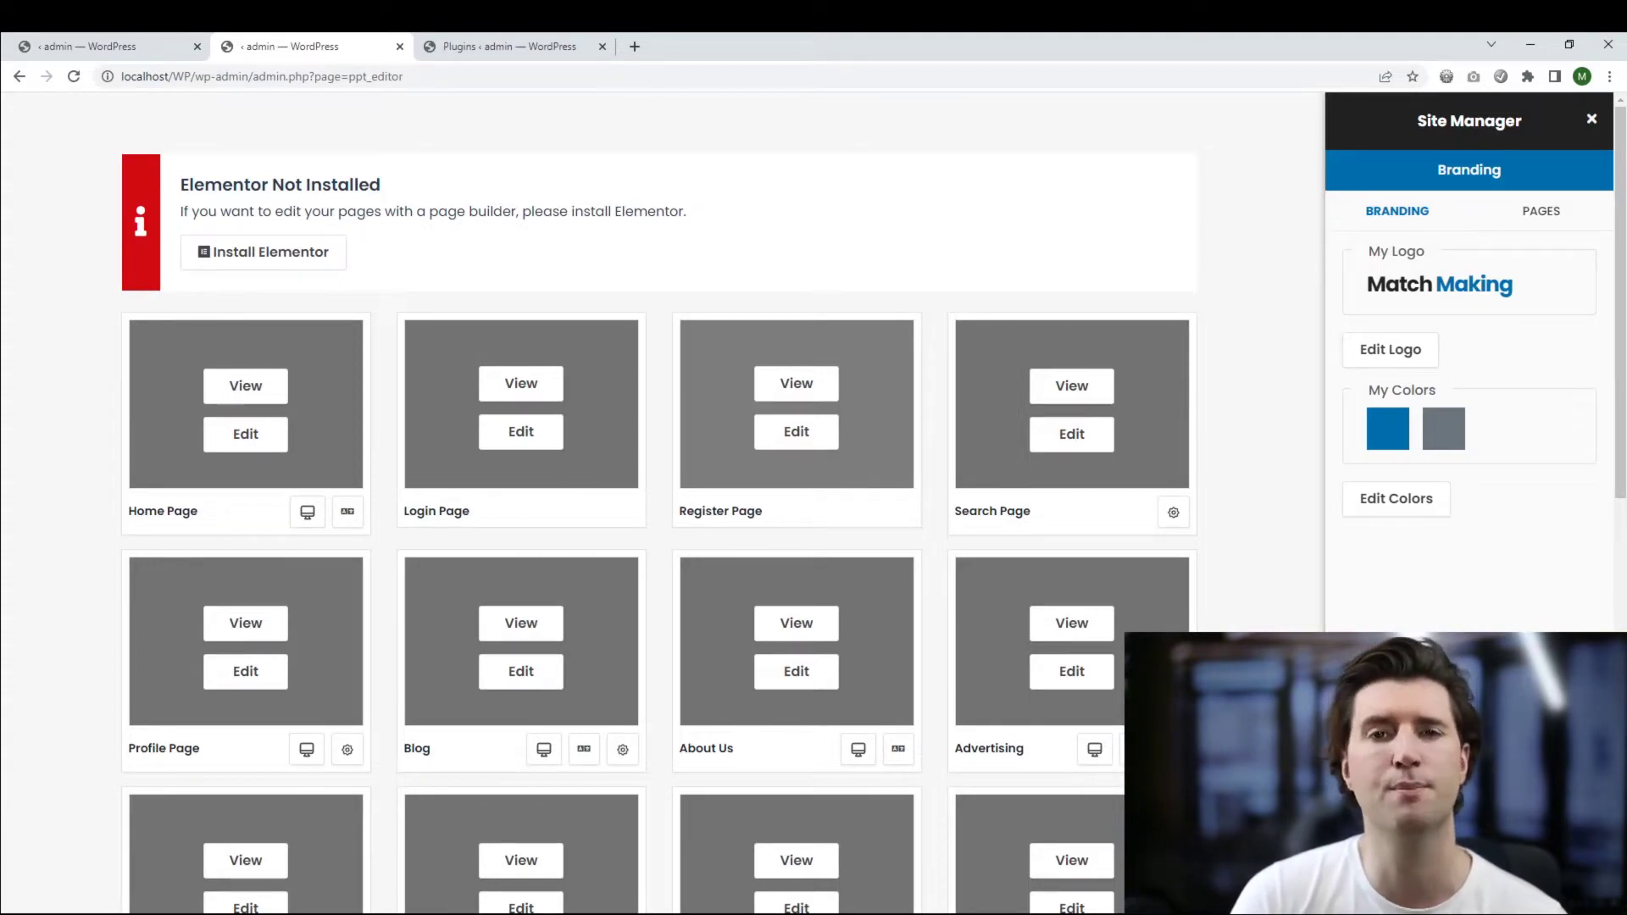
Install Elementor, activate it under Installed Plugins, and reload the Site Manager tab
click(263, 252)
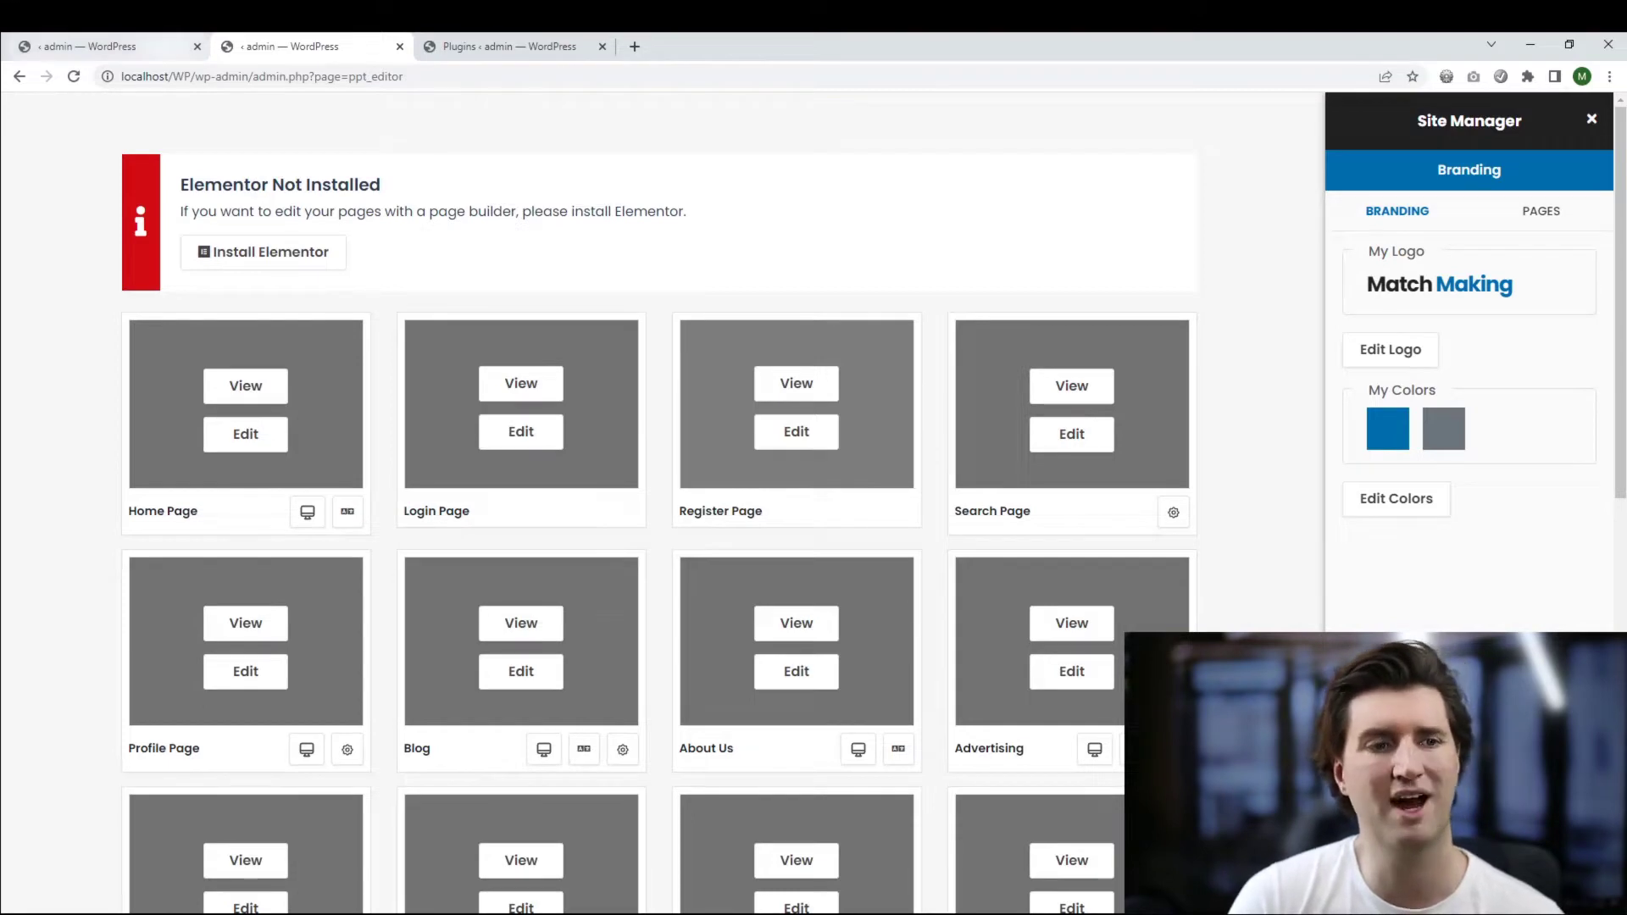
key(ctrl+shift+Tab)
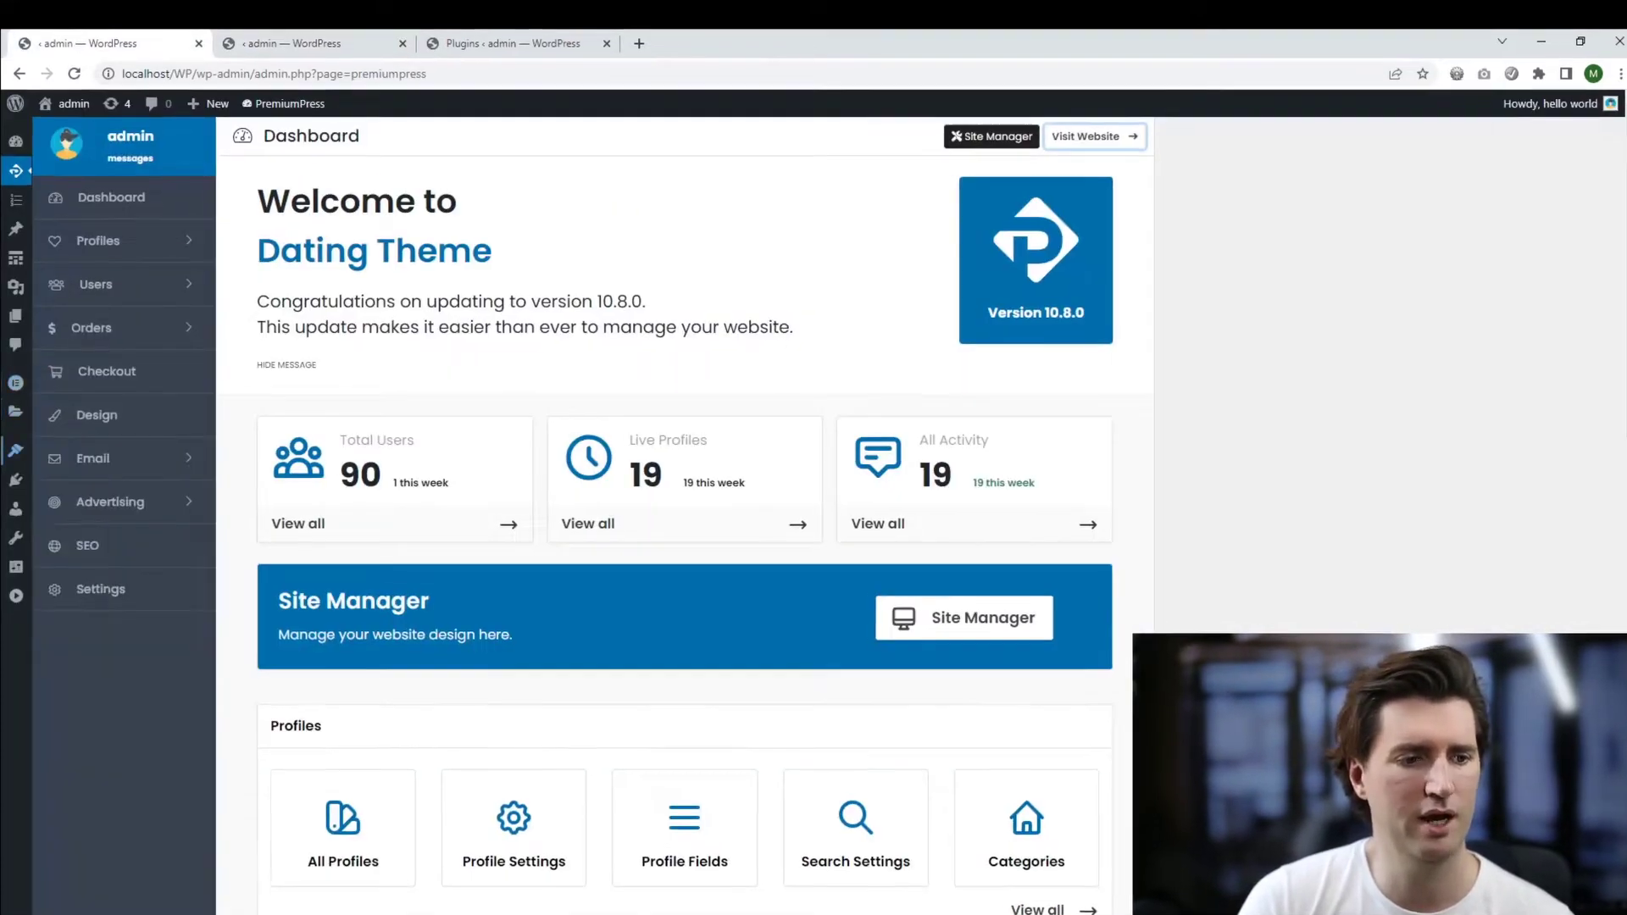
mouse_move(16, 479)
click(76, 509)
scroll(593, 508, down, 3)
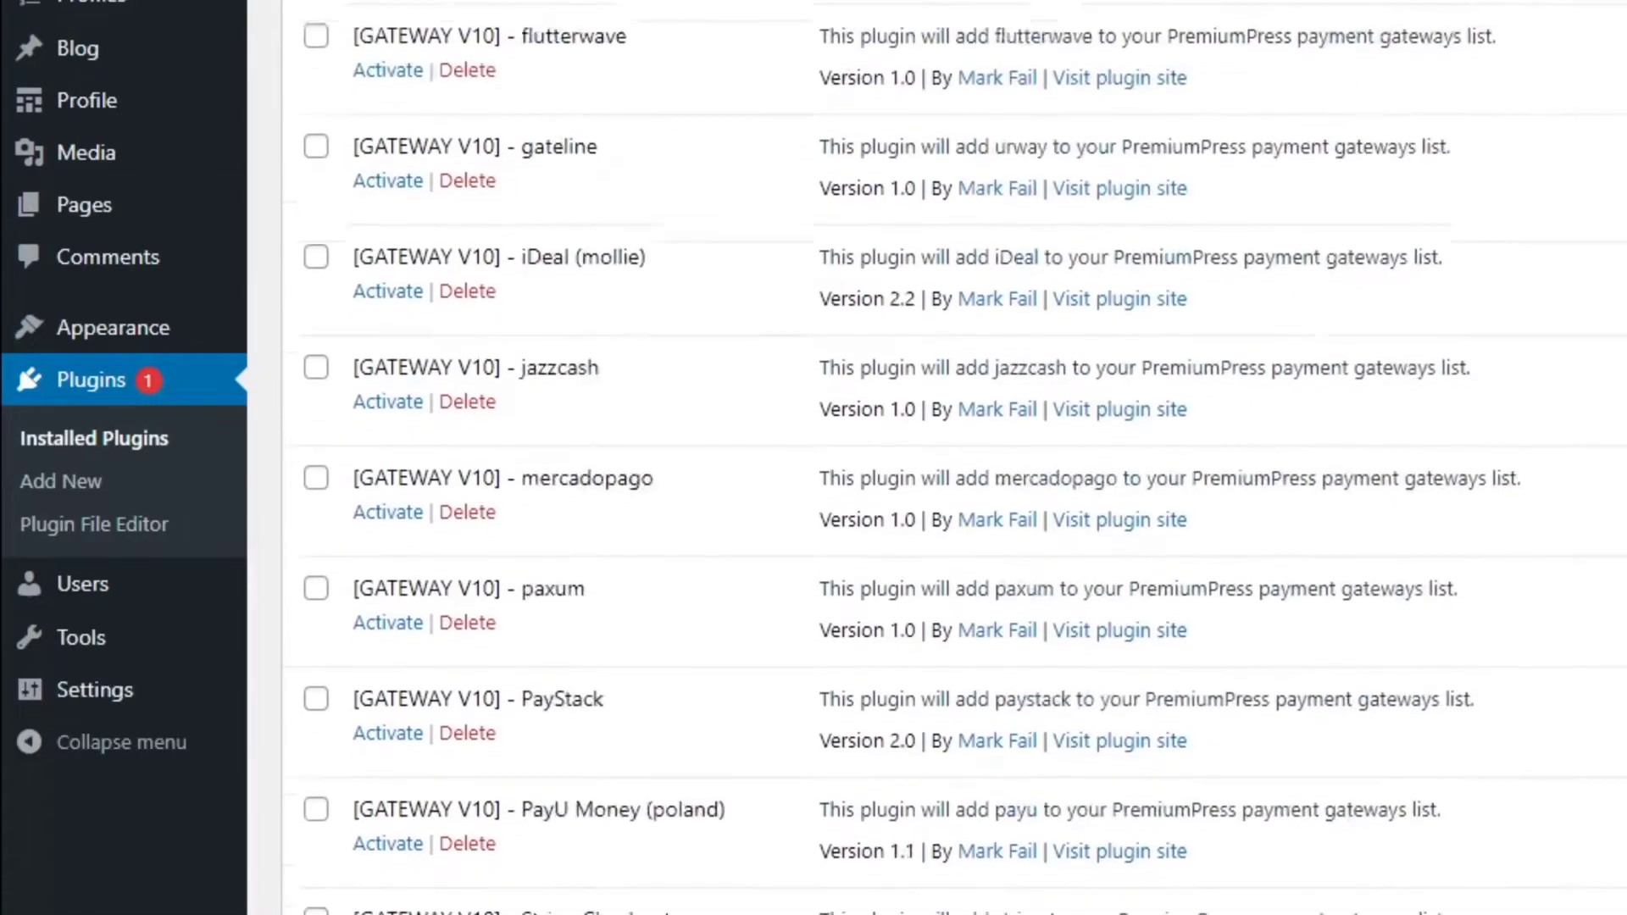
scroll(932, 458, down, 8)
click(387, 673)
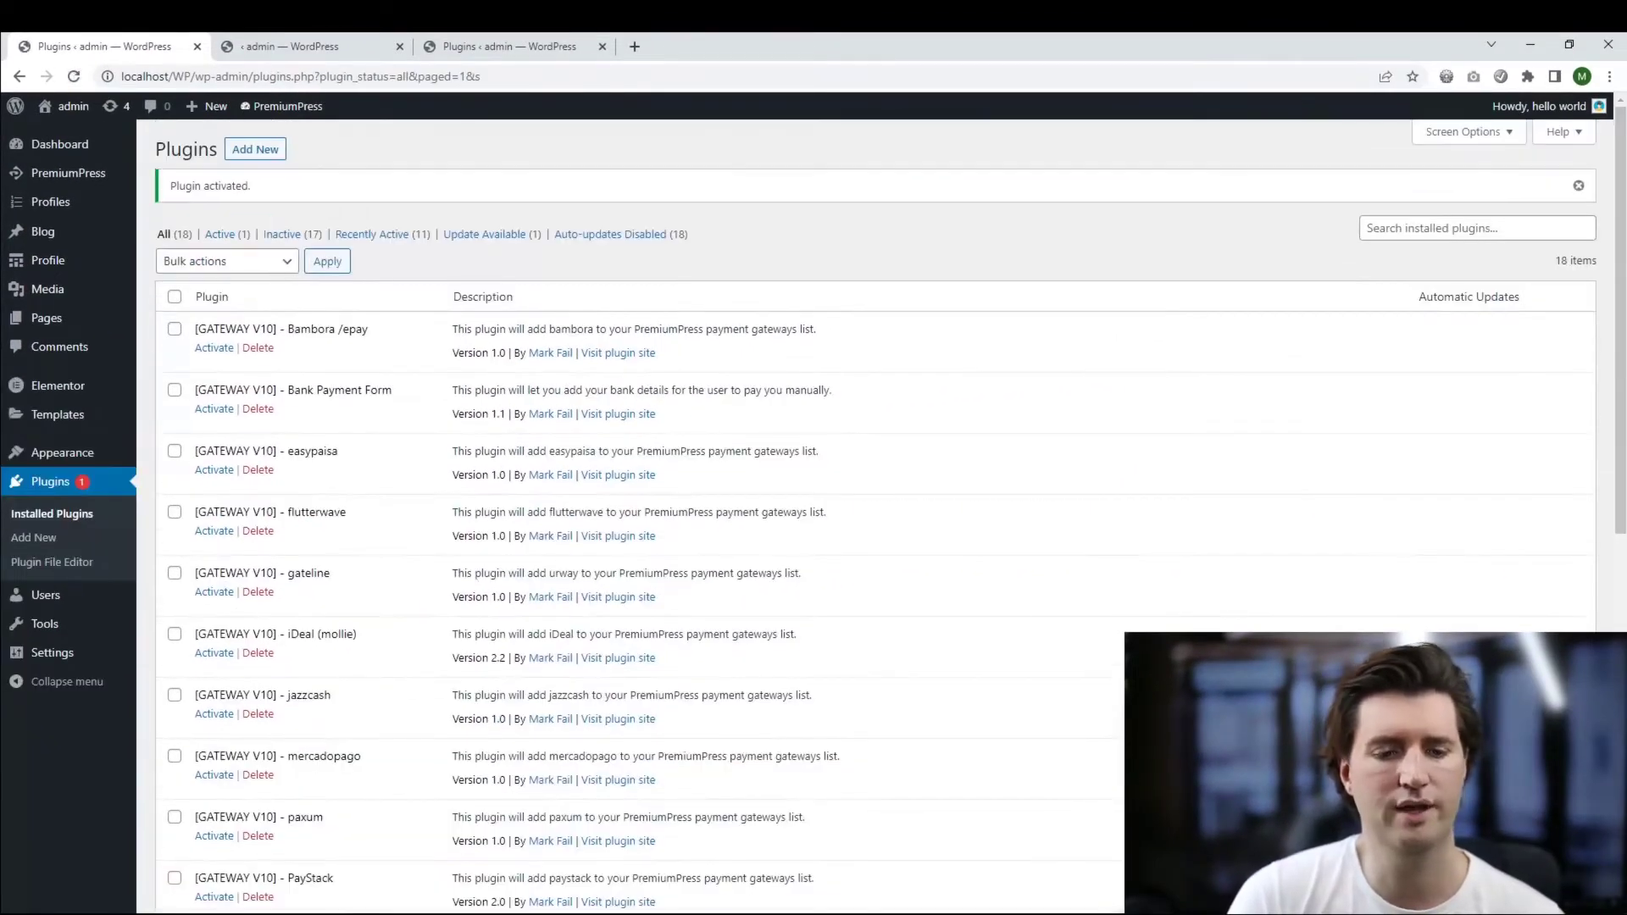
key(ctrl+Tab)
key(F5)
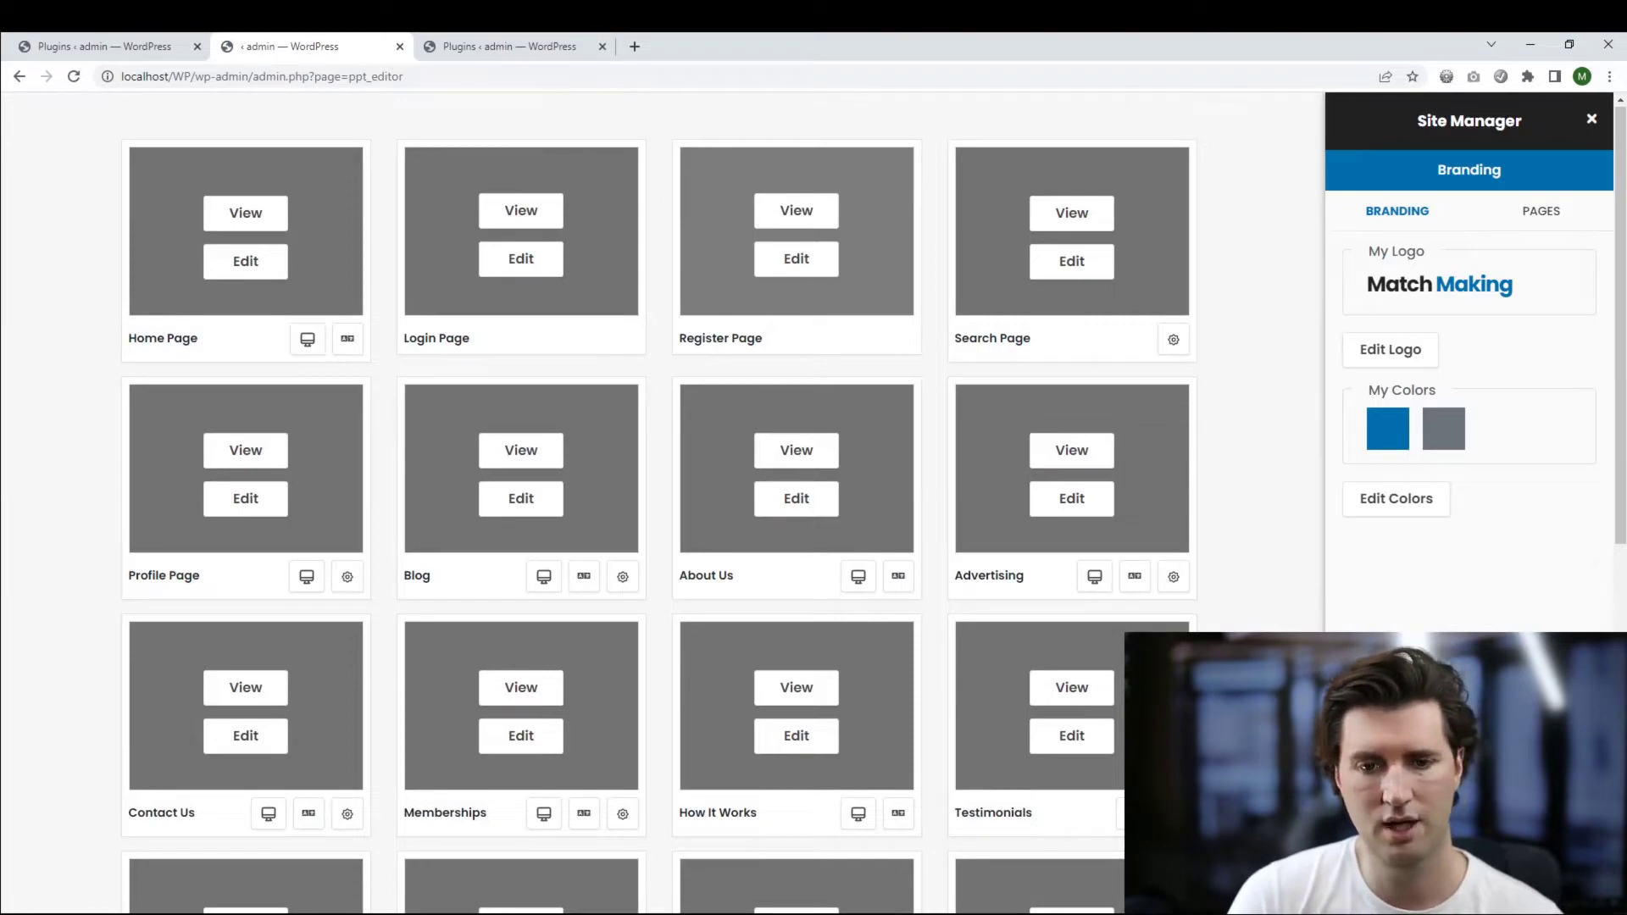
scroll(661, 500, down, 2)
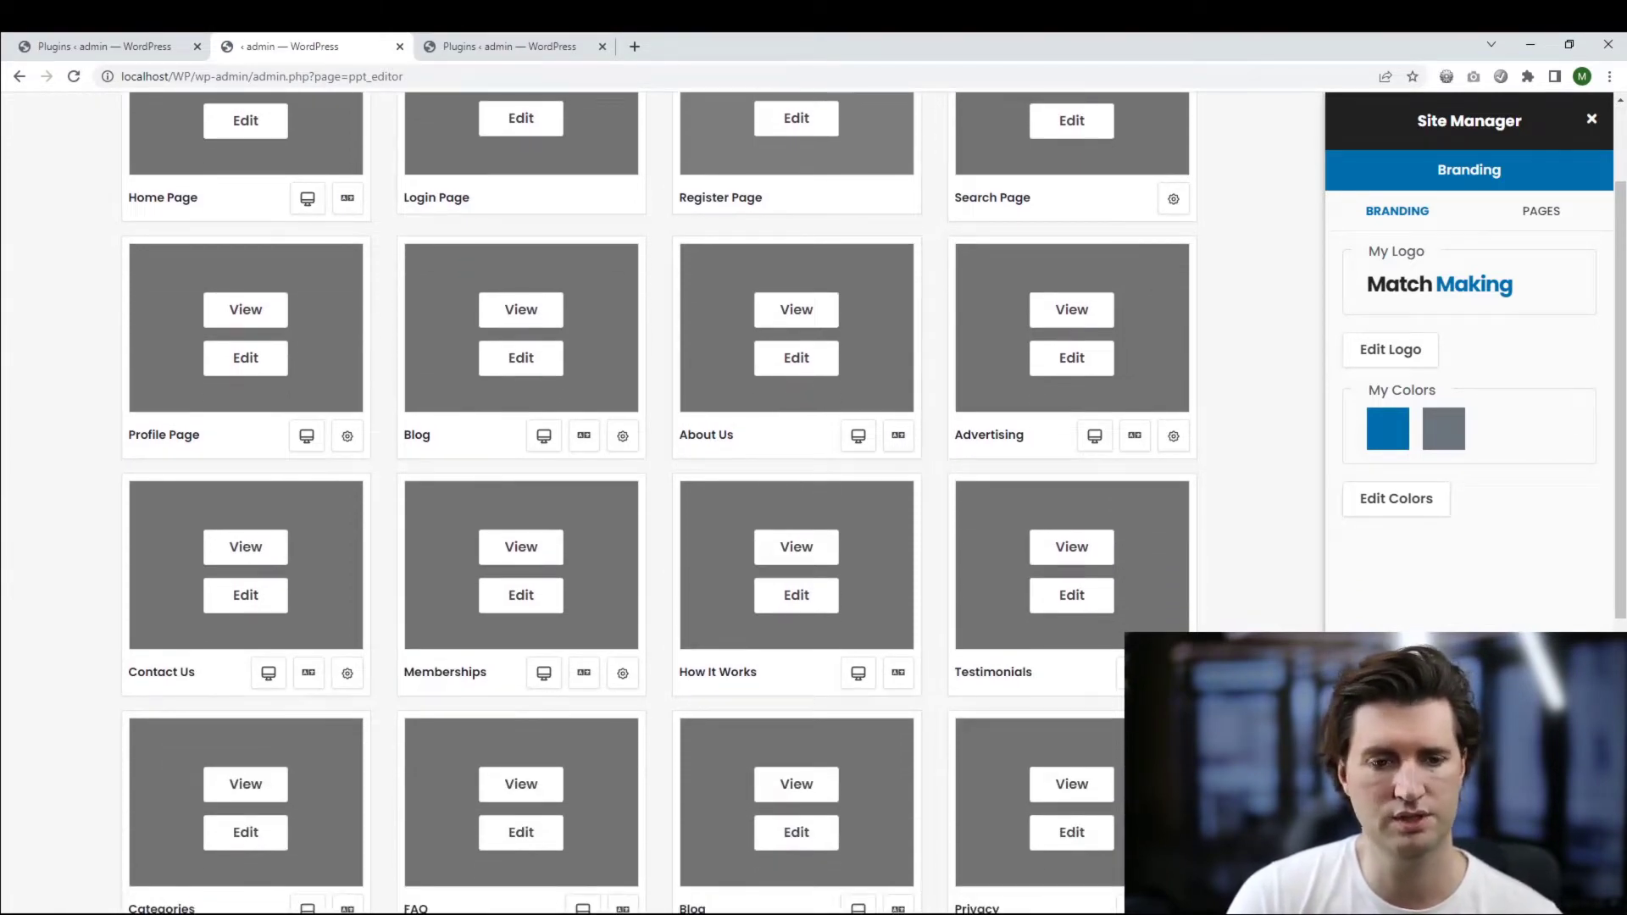
scroll(661, 500, down, 4)
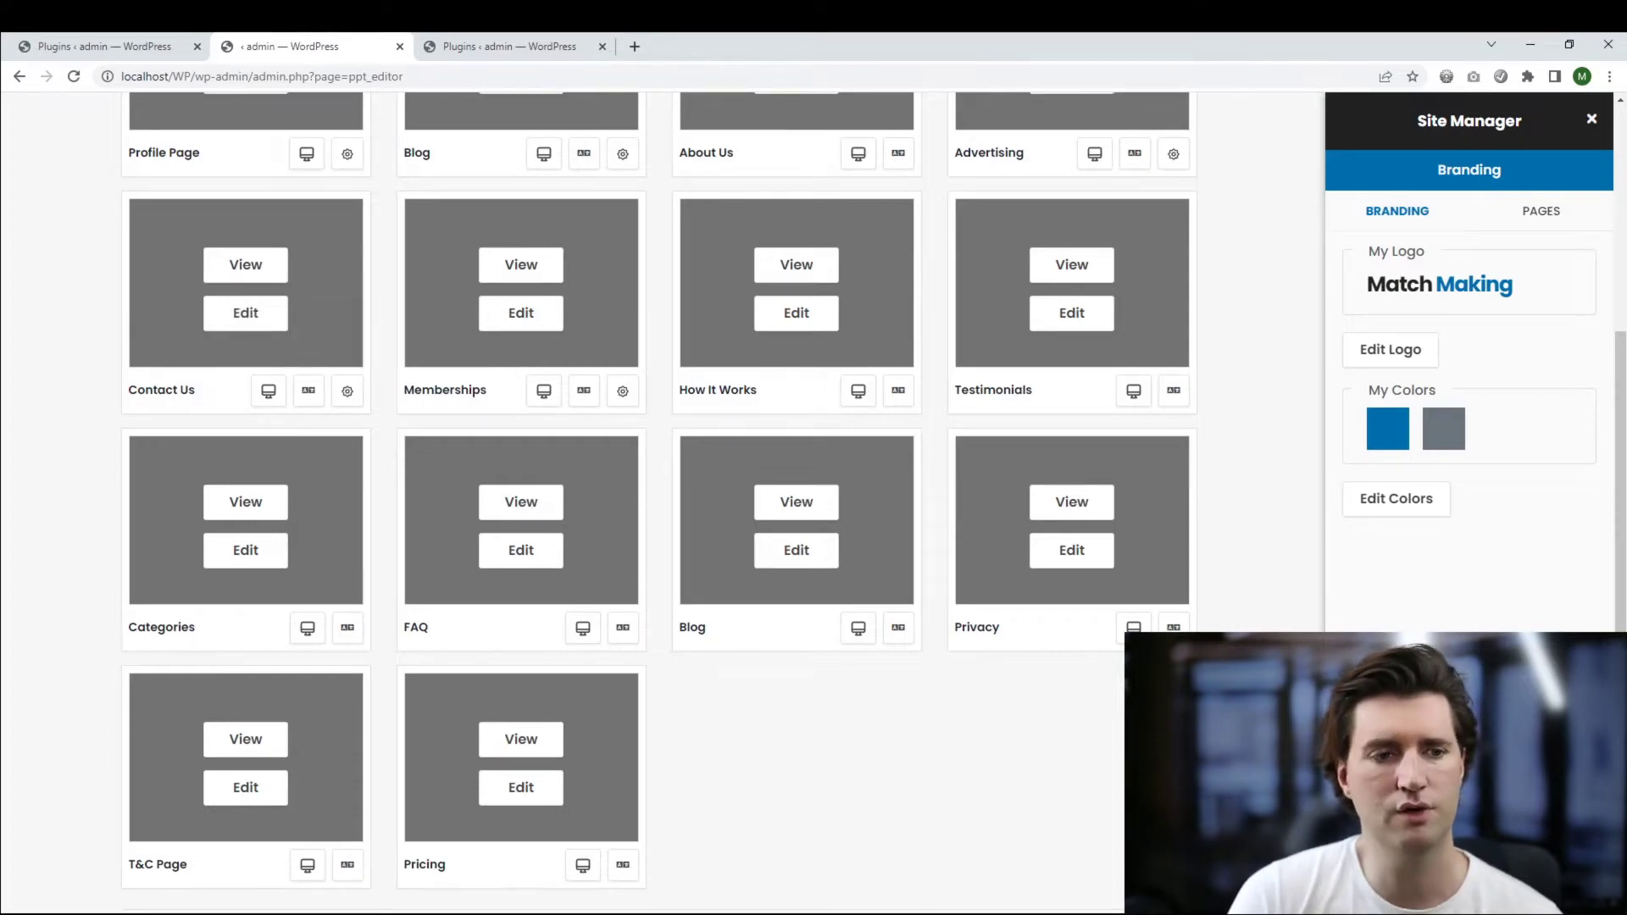
click(245, 264)
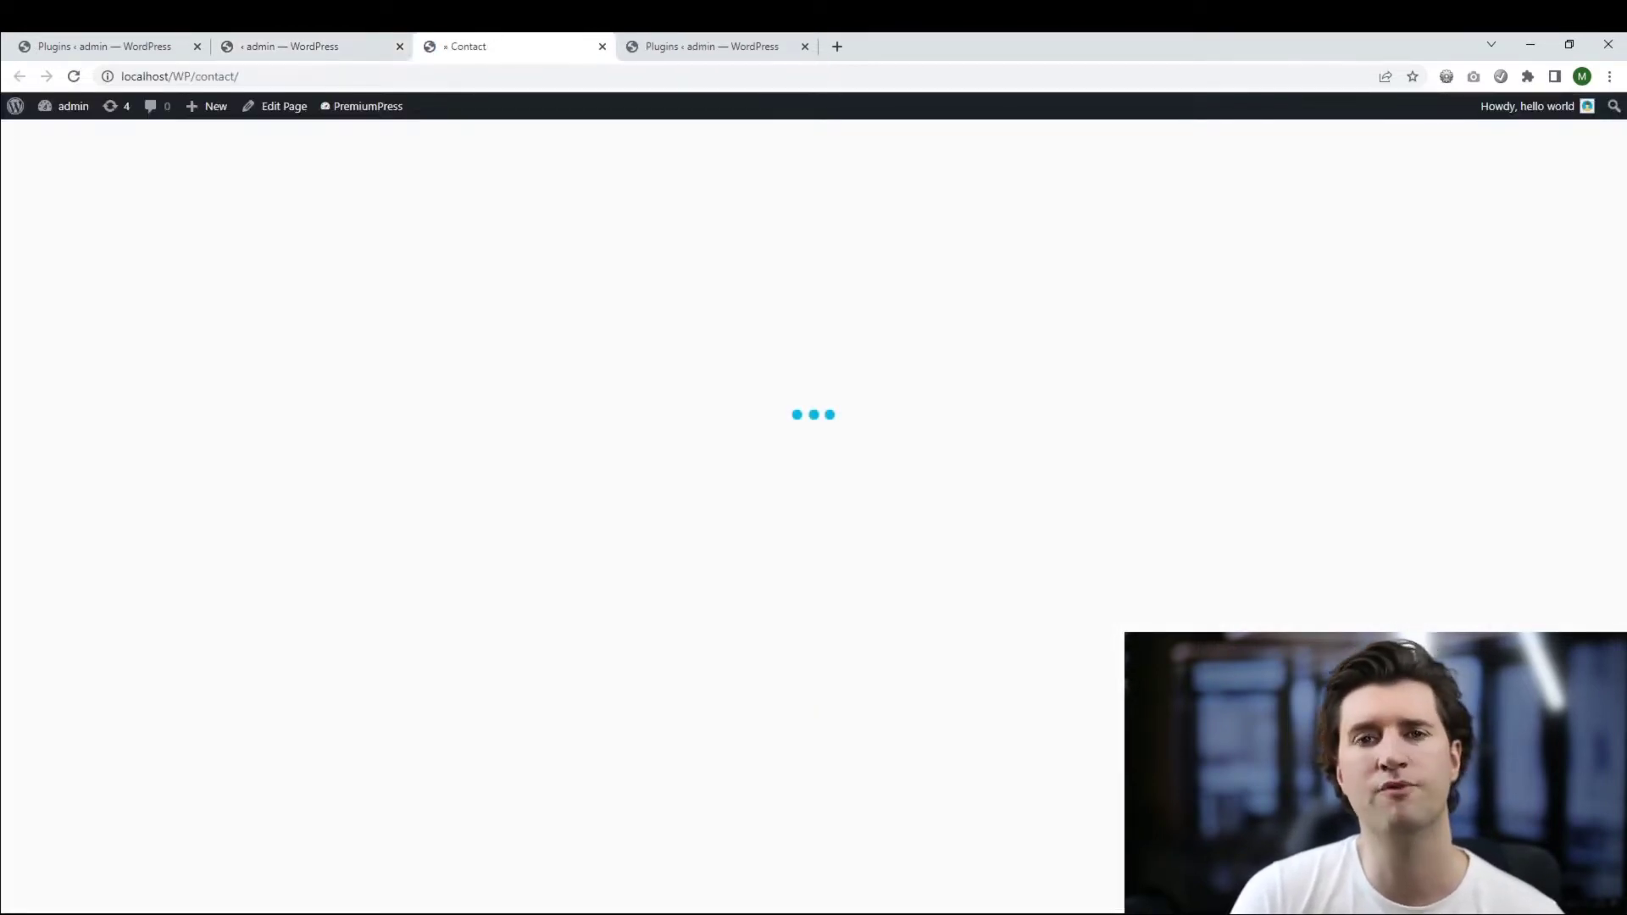
scroll(814, 508, down, 3)
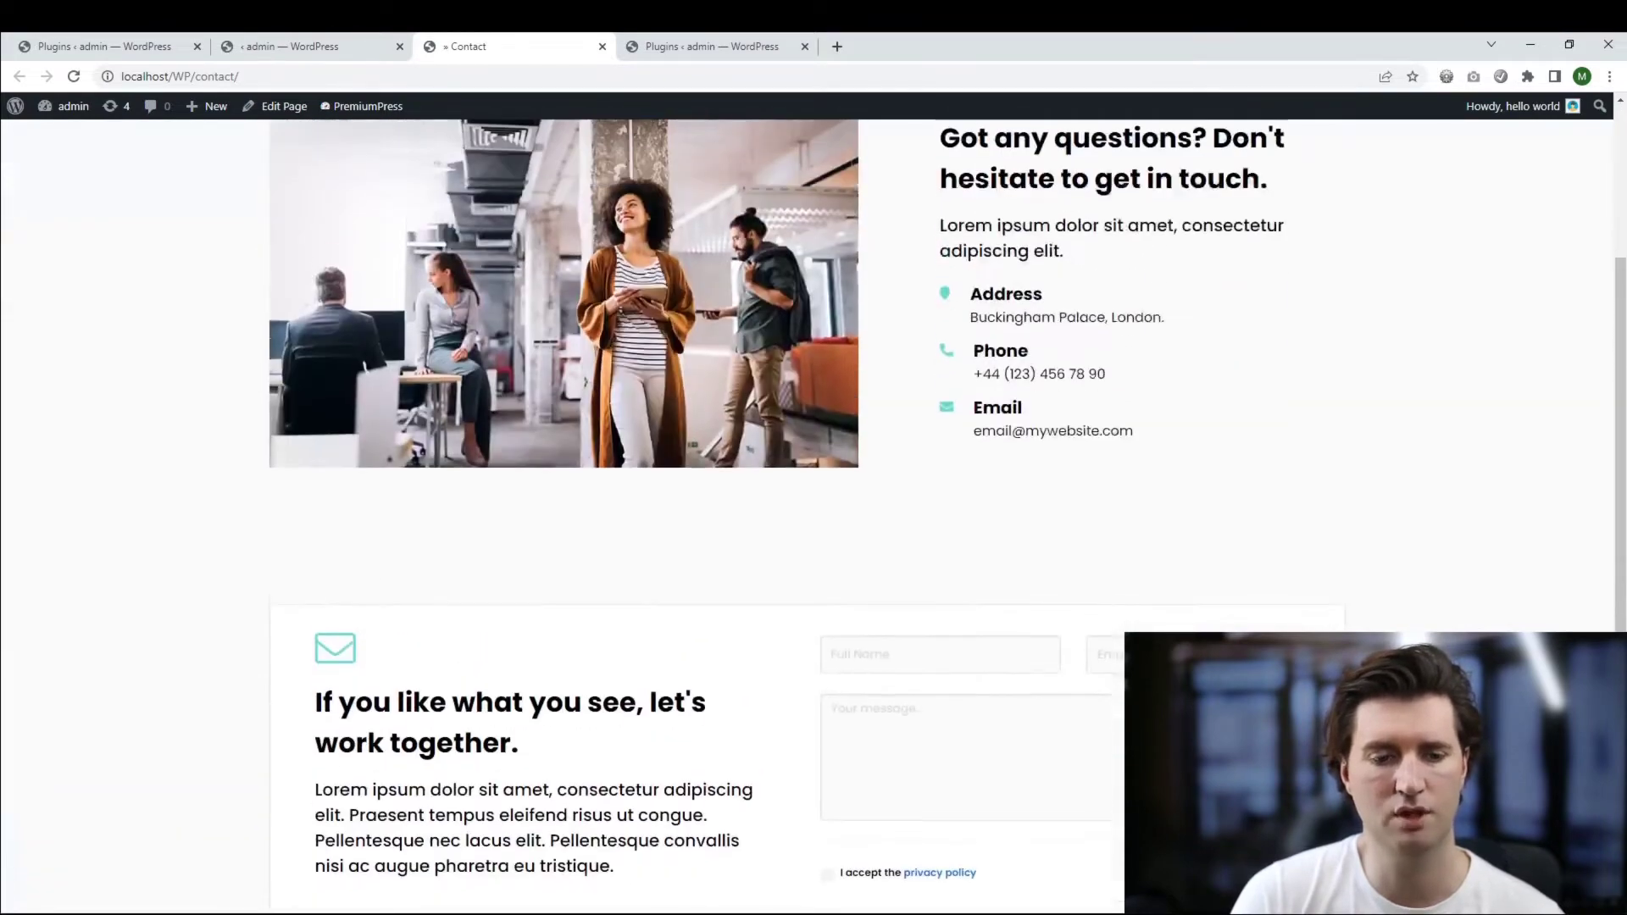
scroll(813, 508, up, 3)
key(ctrl+w)
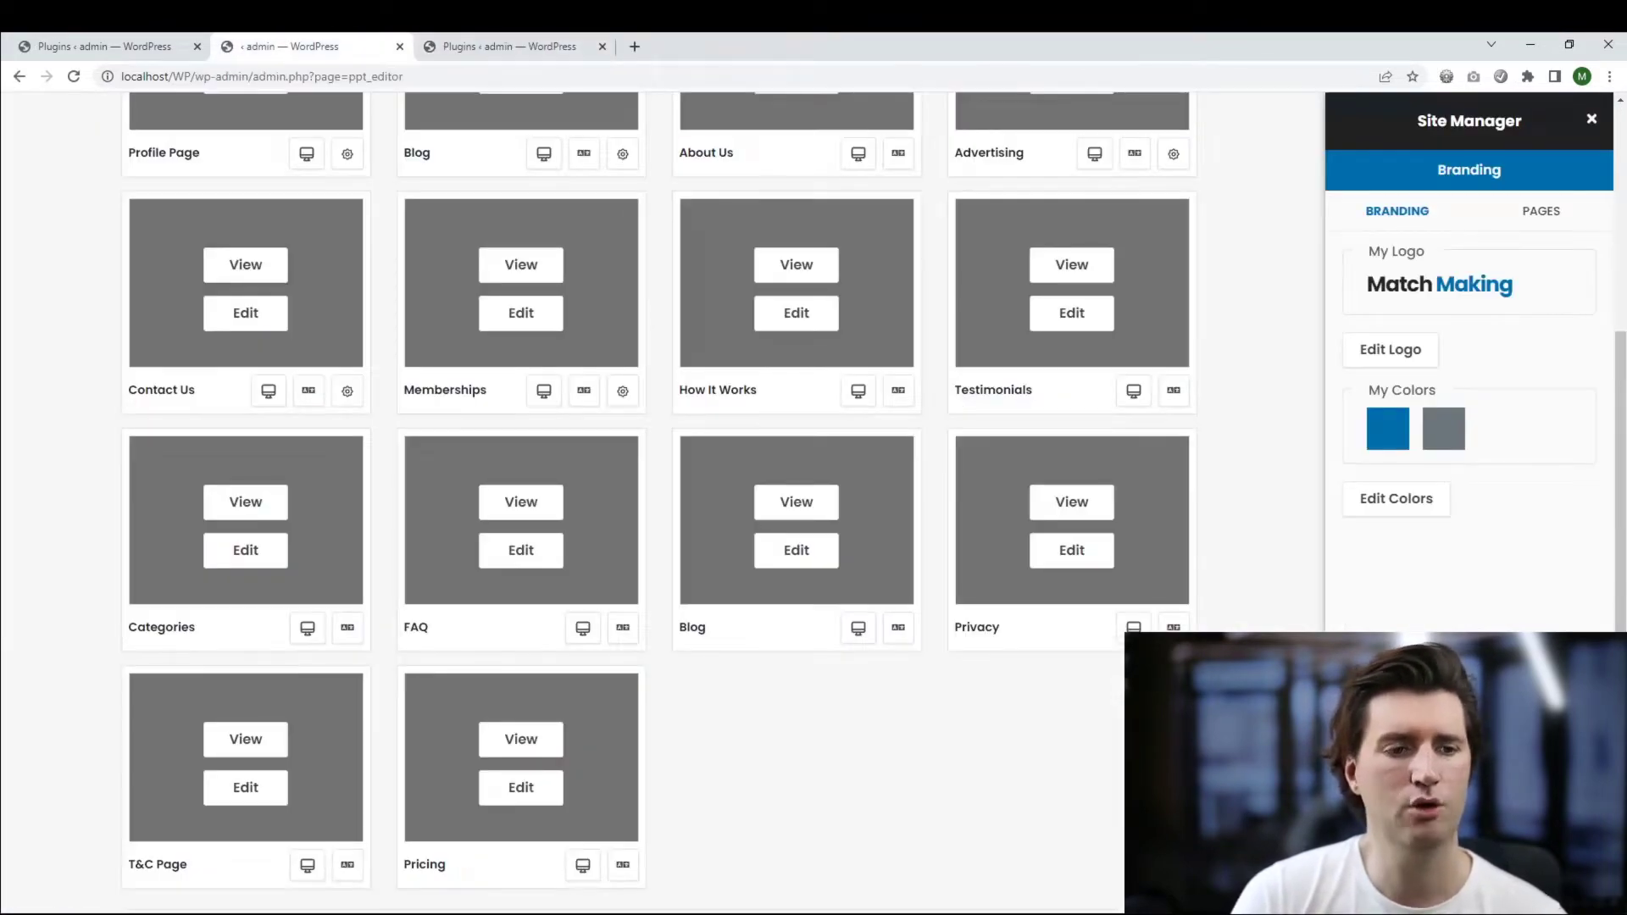
Edit the Contact Us page in Elementor and select its contact text block
click(245, 313)
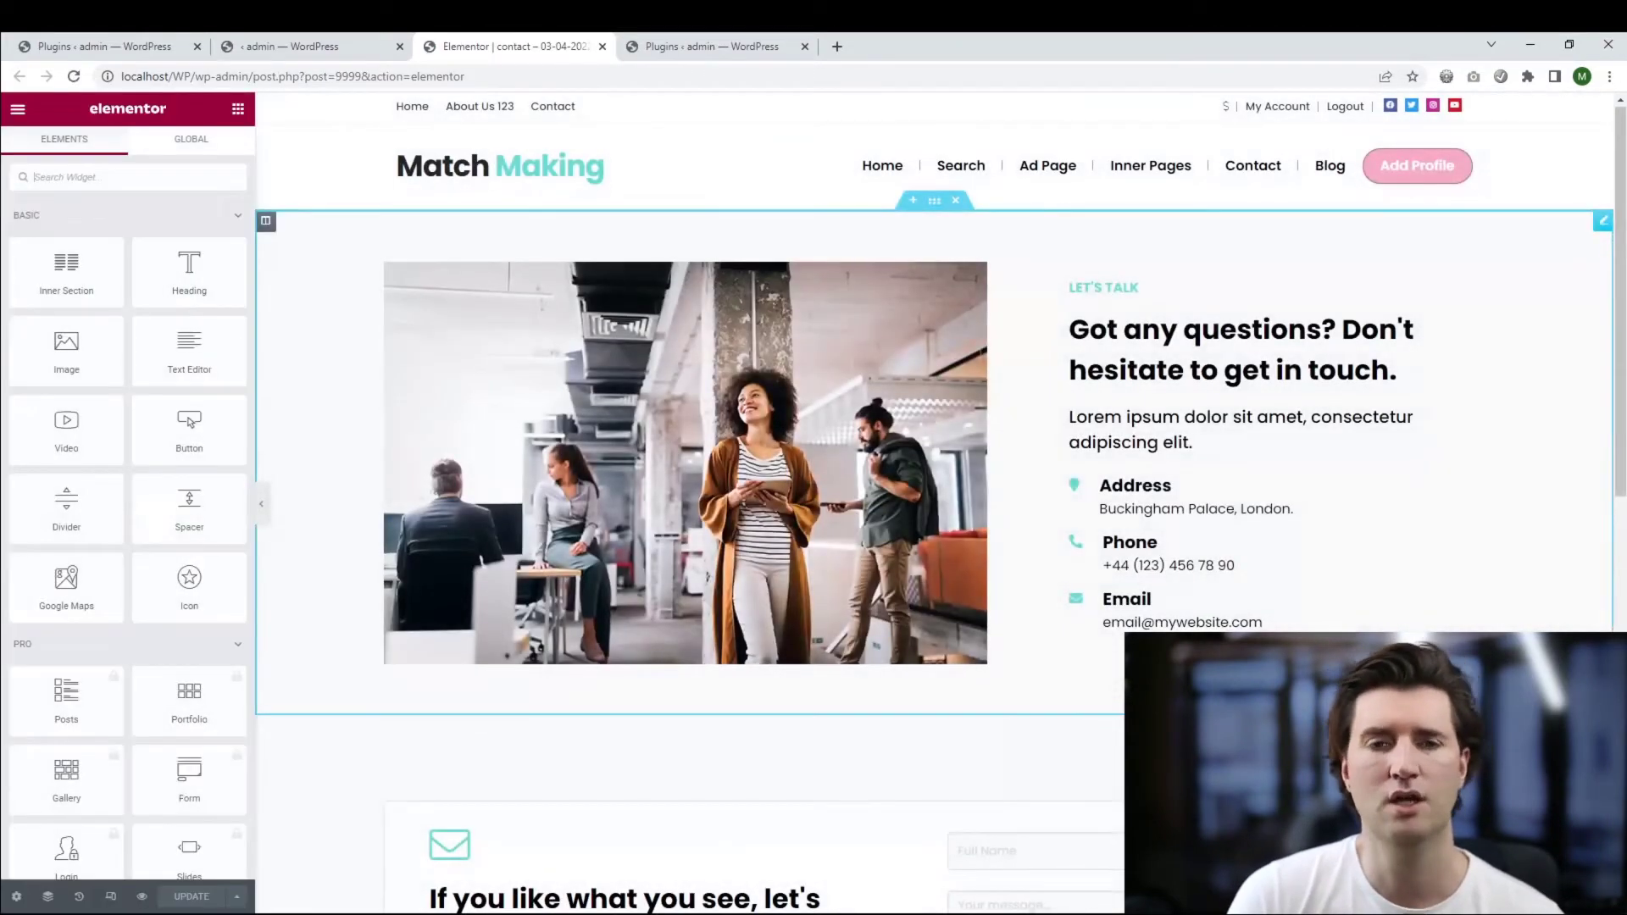
scroll(940, 475, down, 3)
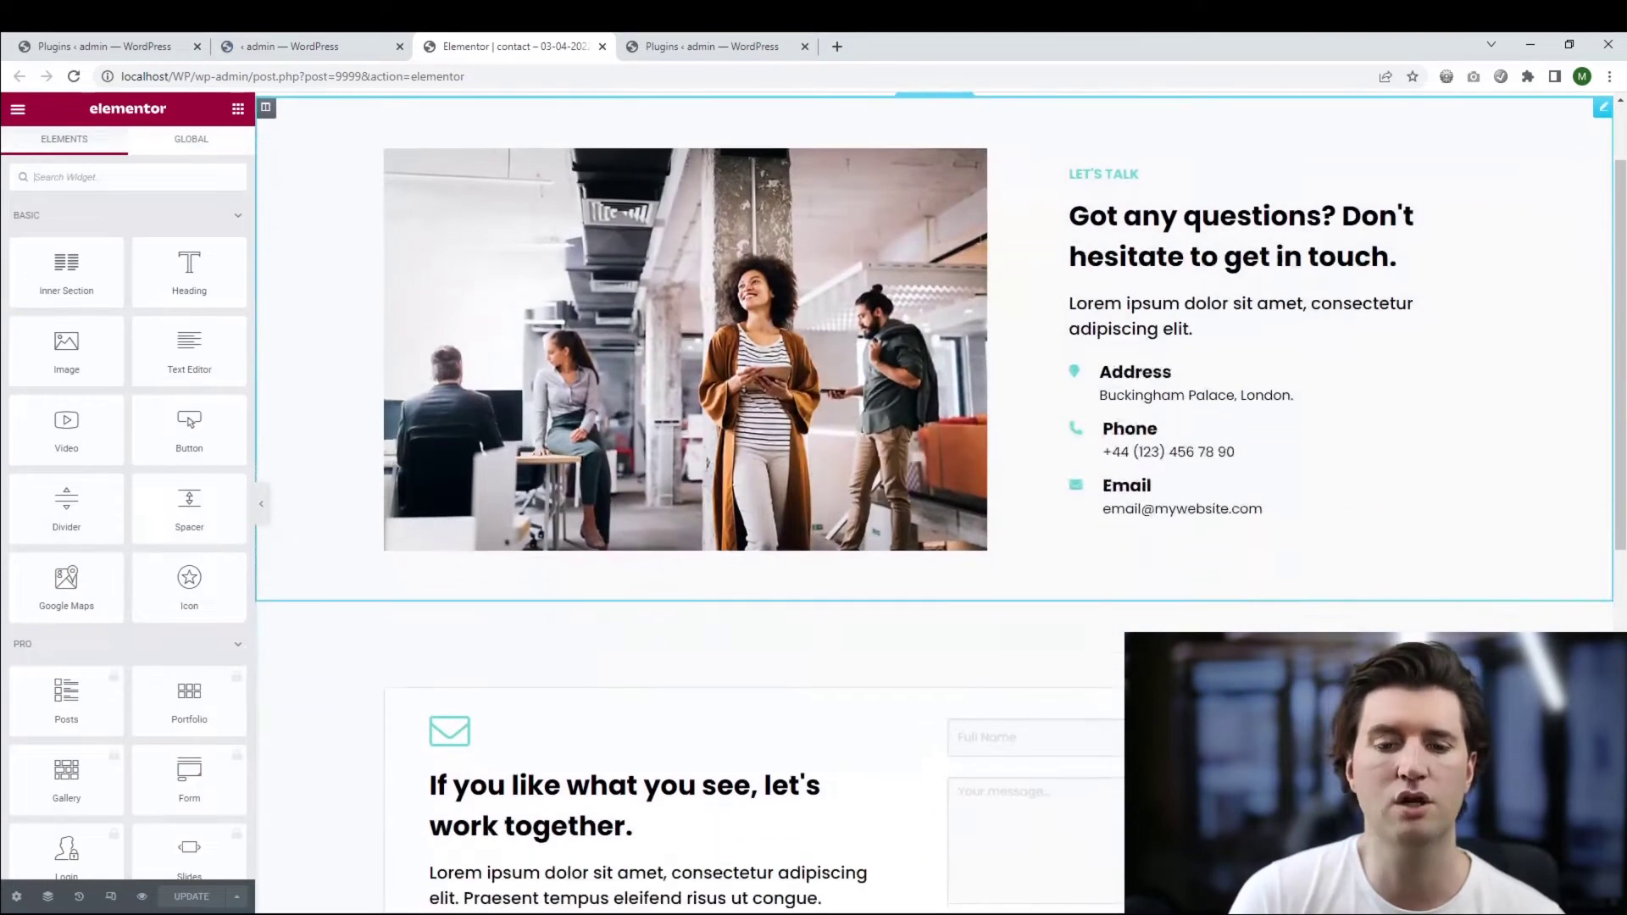
scroll(940, 475, up, 4)
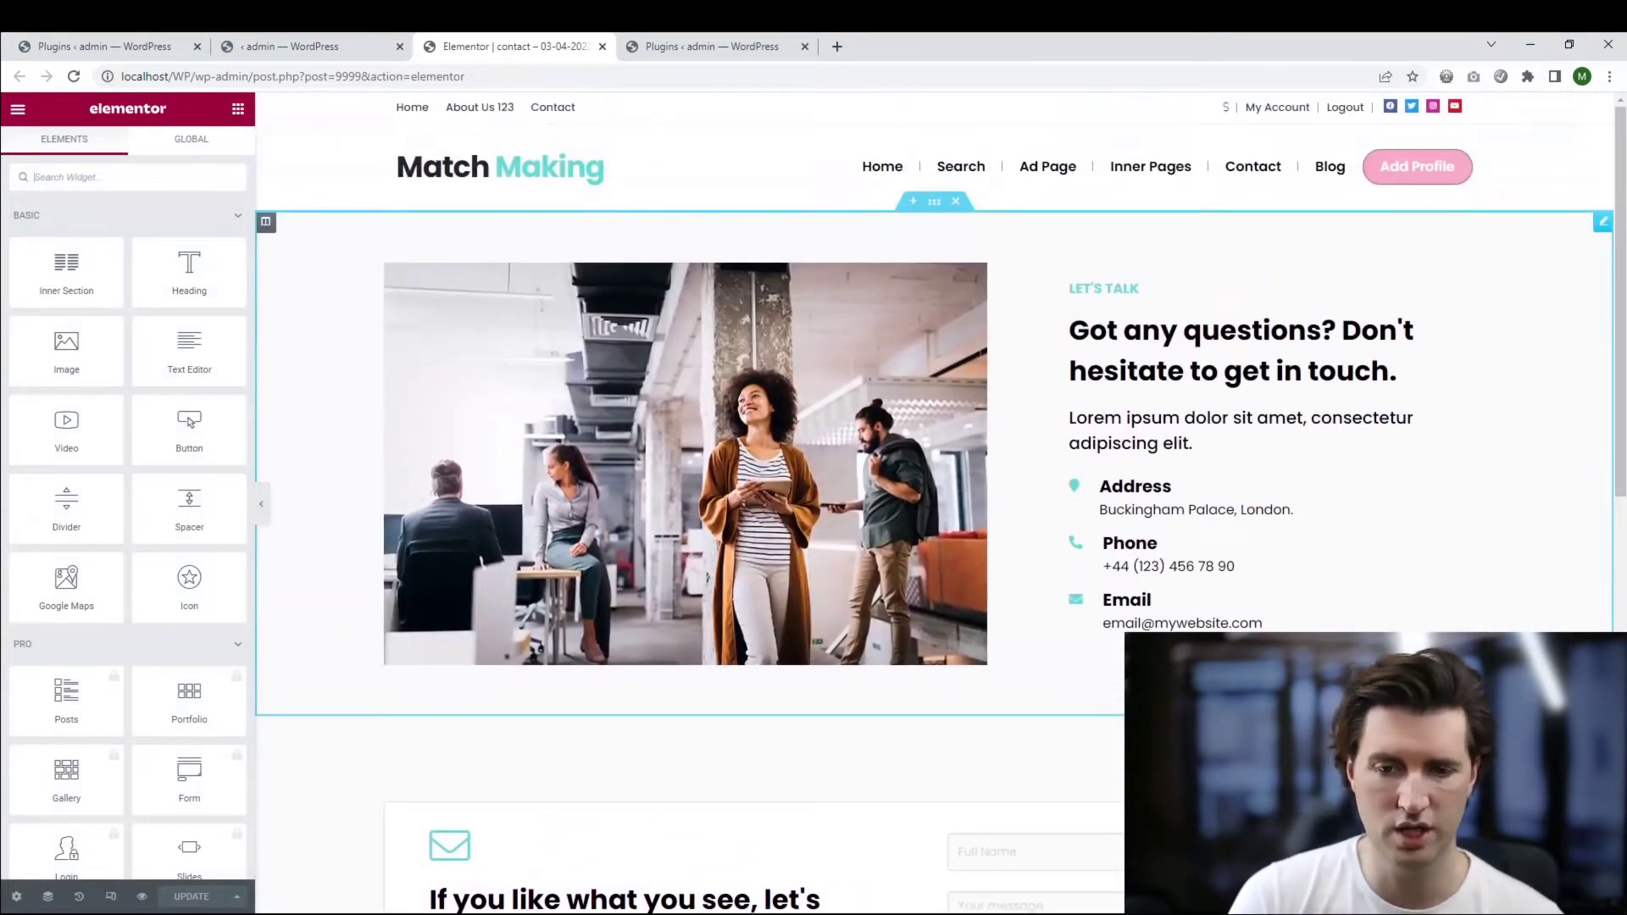
click(707, 578)
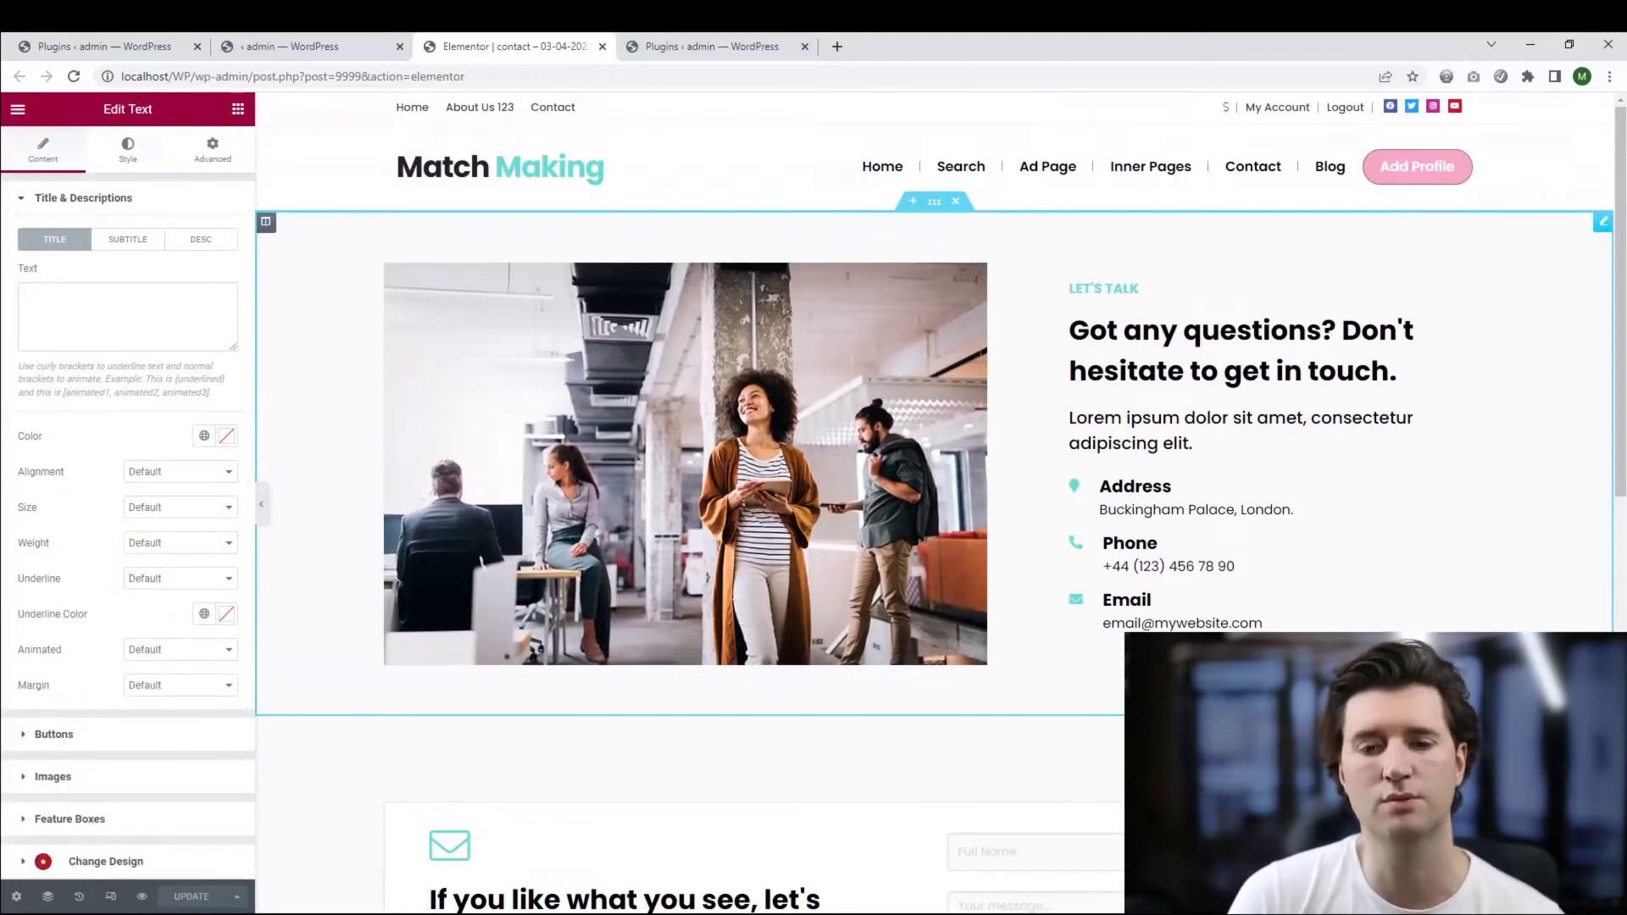
scroll(941, 474, down, 2)
scroll(941, 474, up, 1)
Change the label to 'ASDASD' and the heading to 'asdsadasd', then save the page
key(ctrl+a)
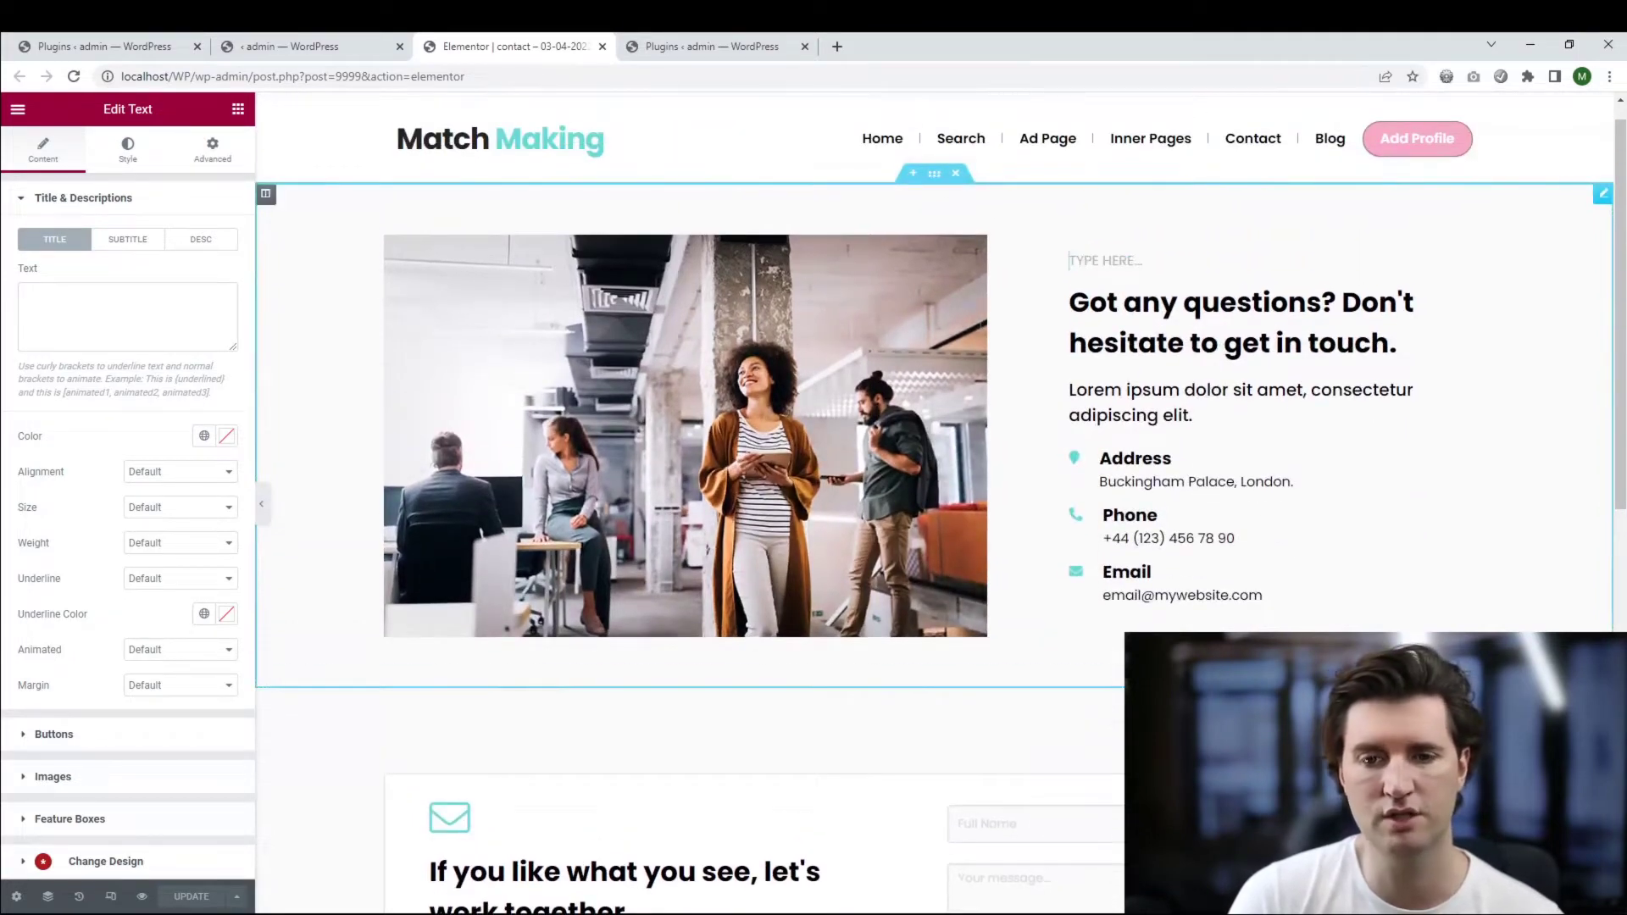
text(ASDASD)
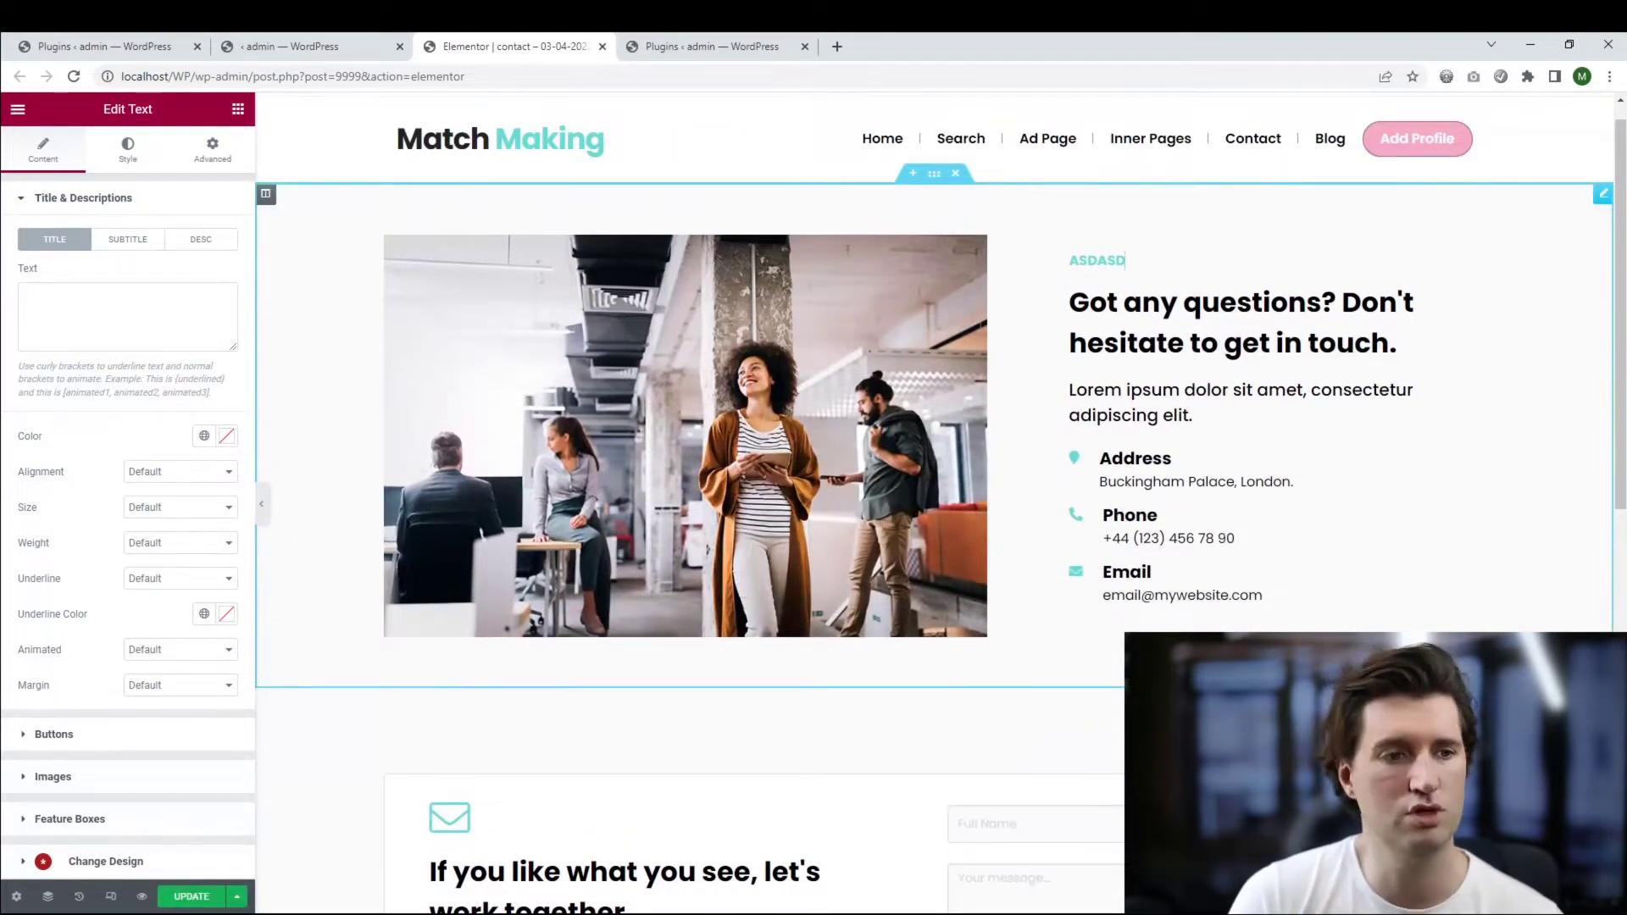
click(1186, 322)
text(asdsadasd)
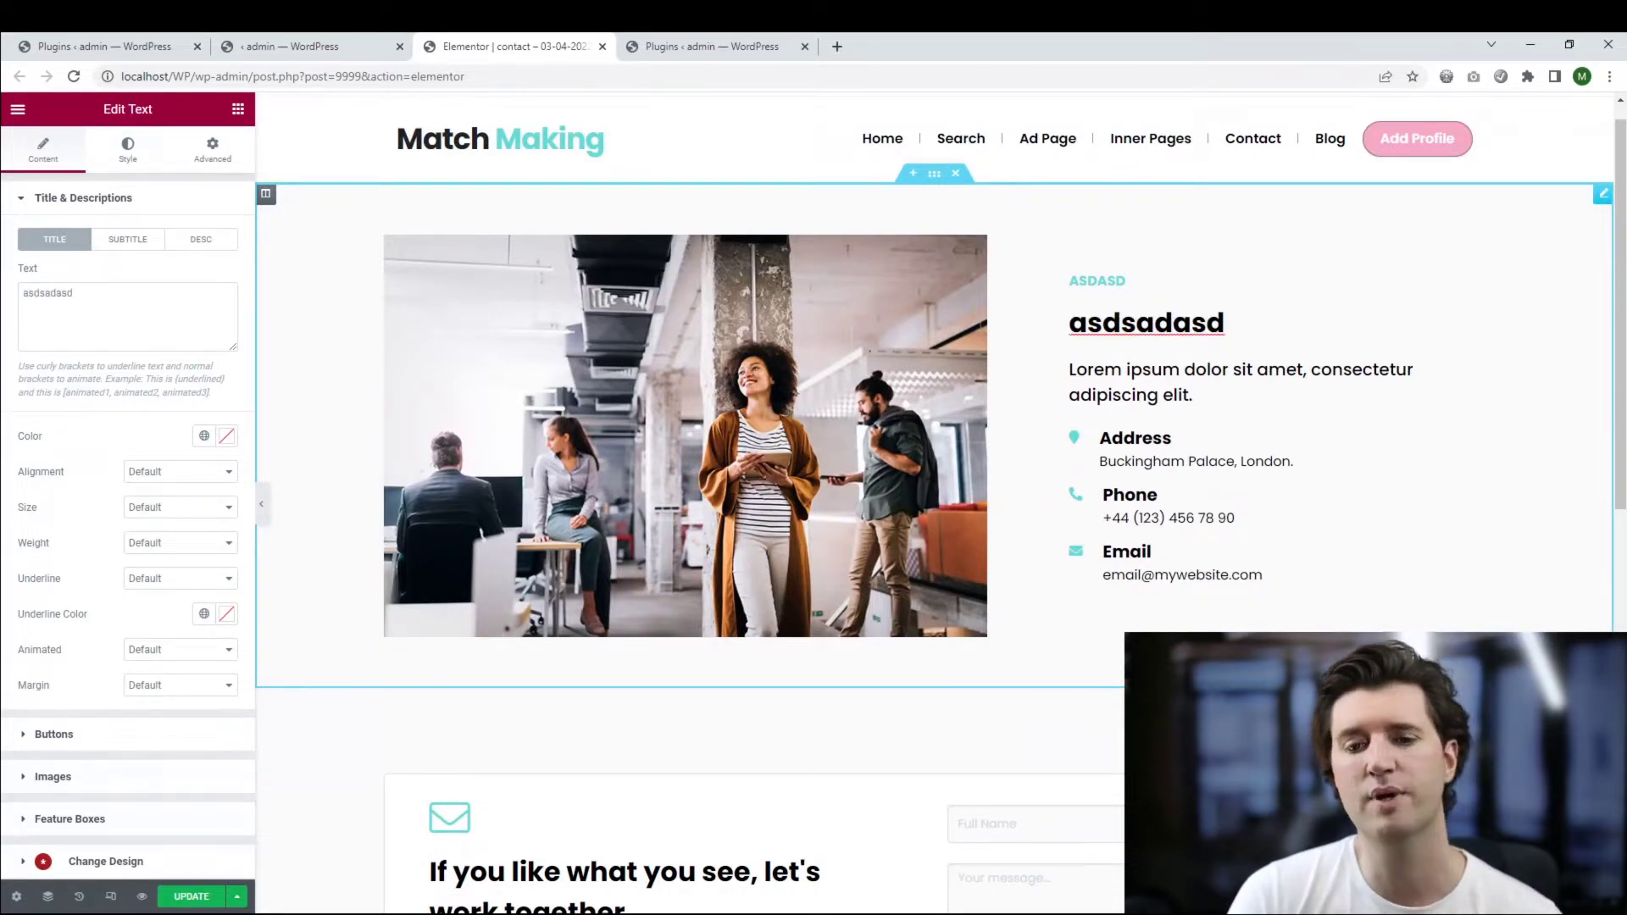
key(ctrl+s)
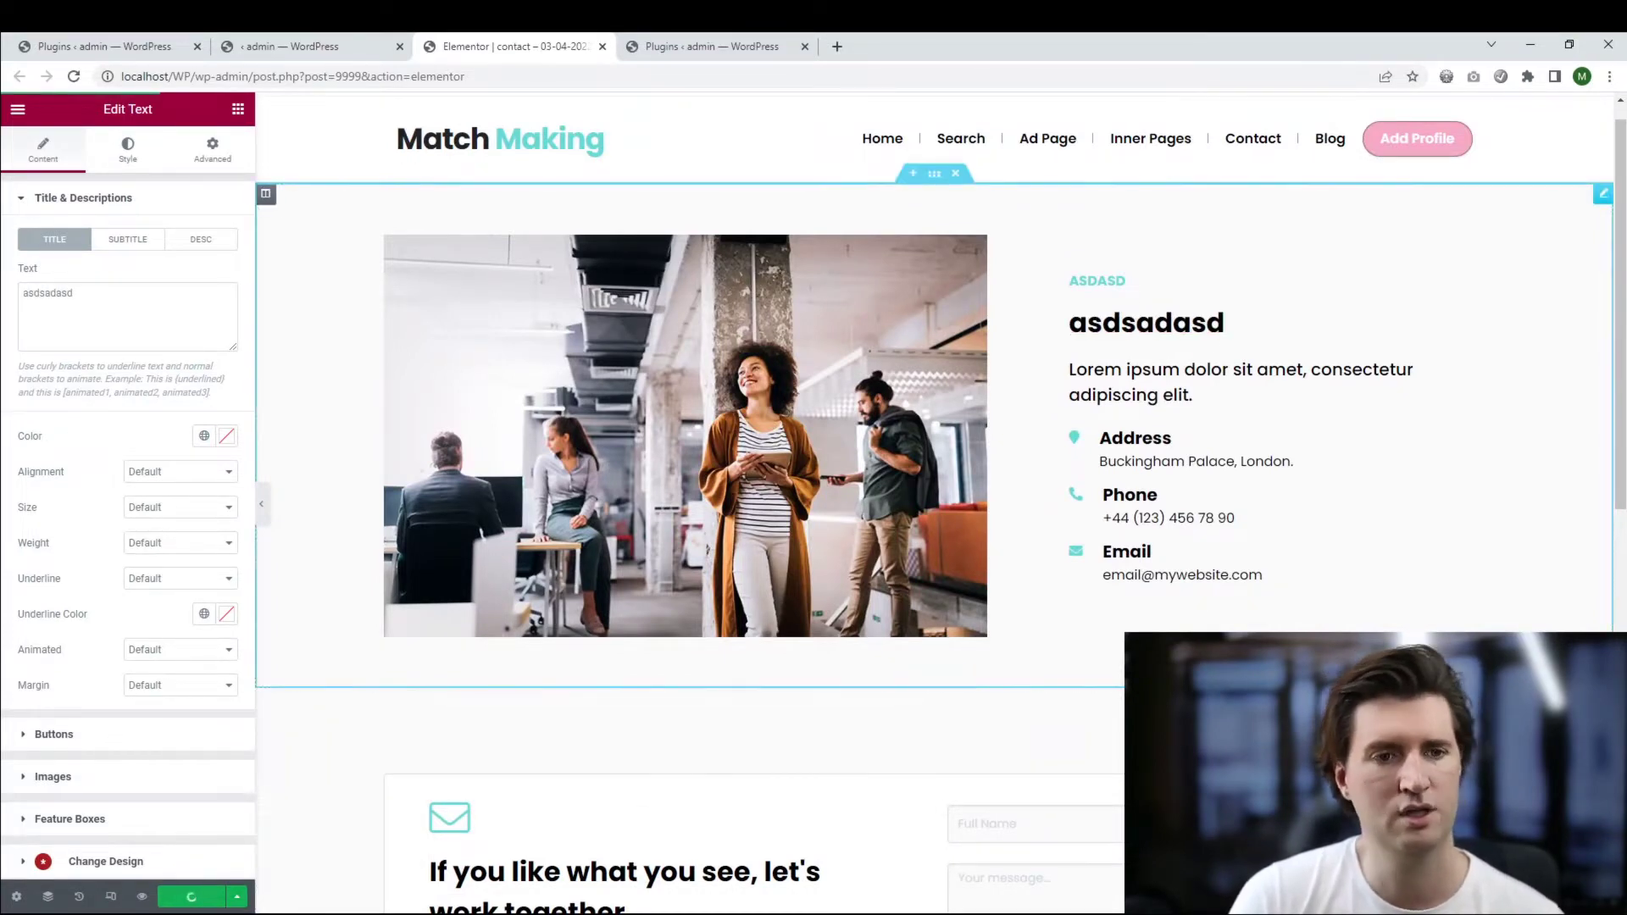
key(ctrl+shift+Tab)
View the live Contact Us page in a new tab and compare it with the Elementor editor
scroll(661, 509, down, 3)
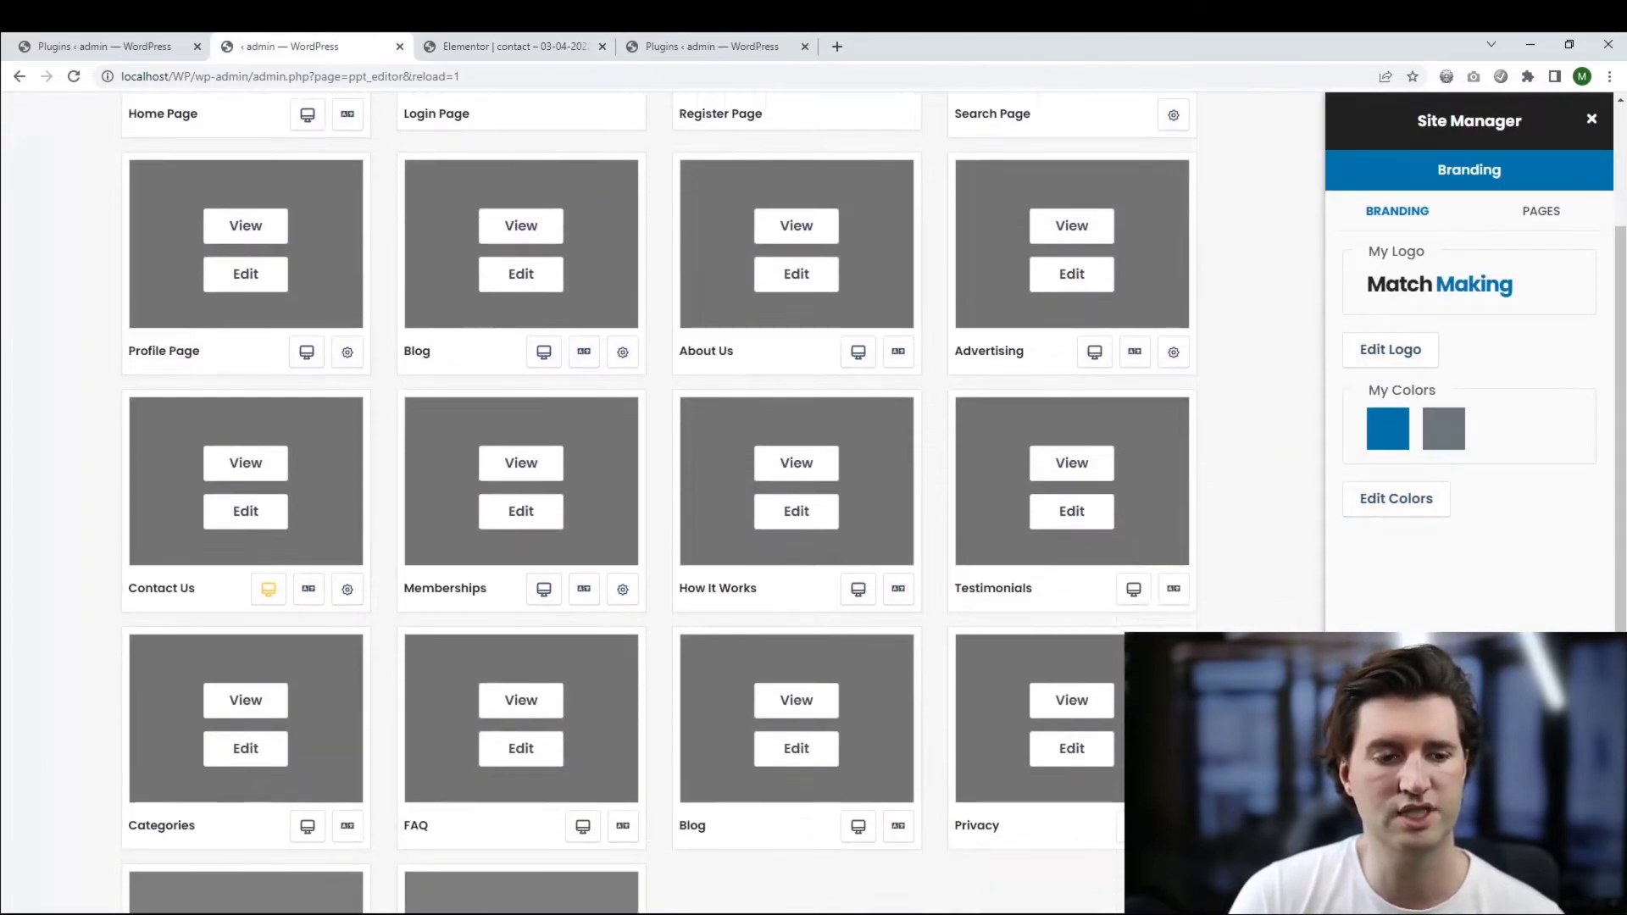
click(245, 462)
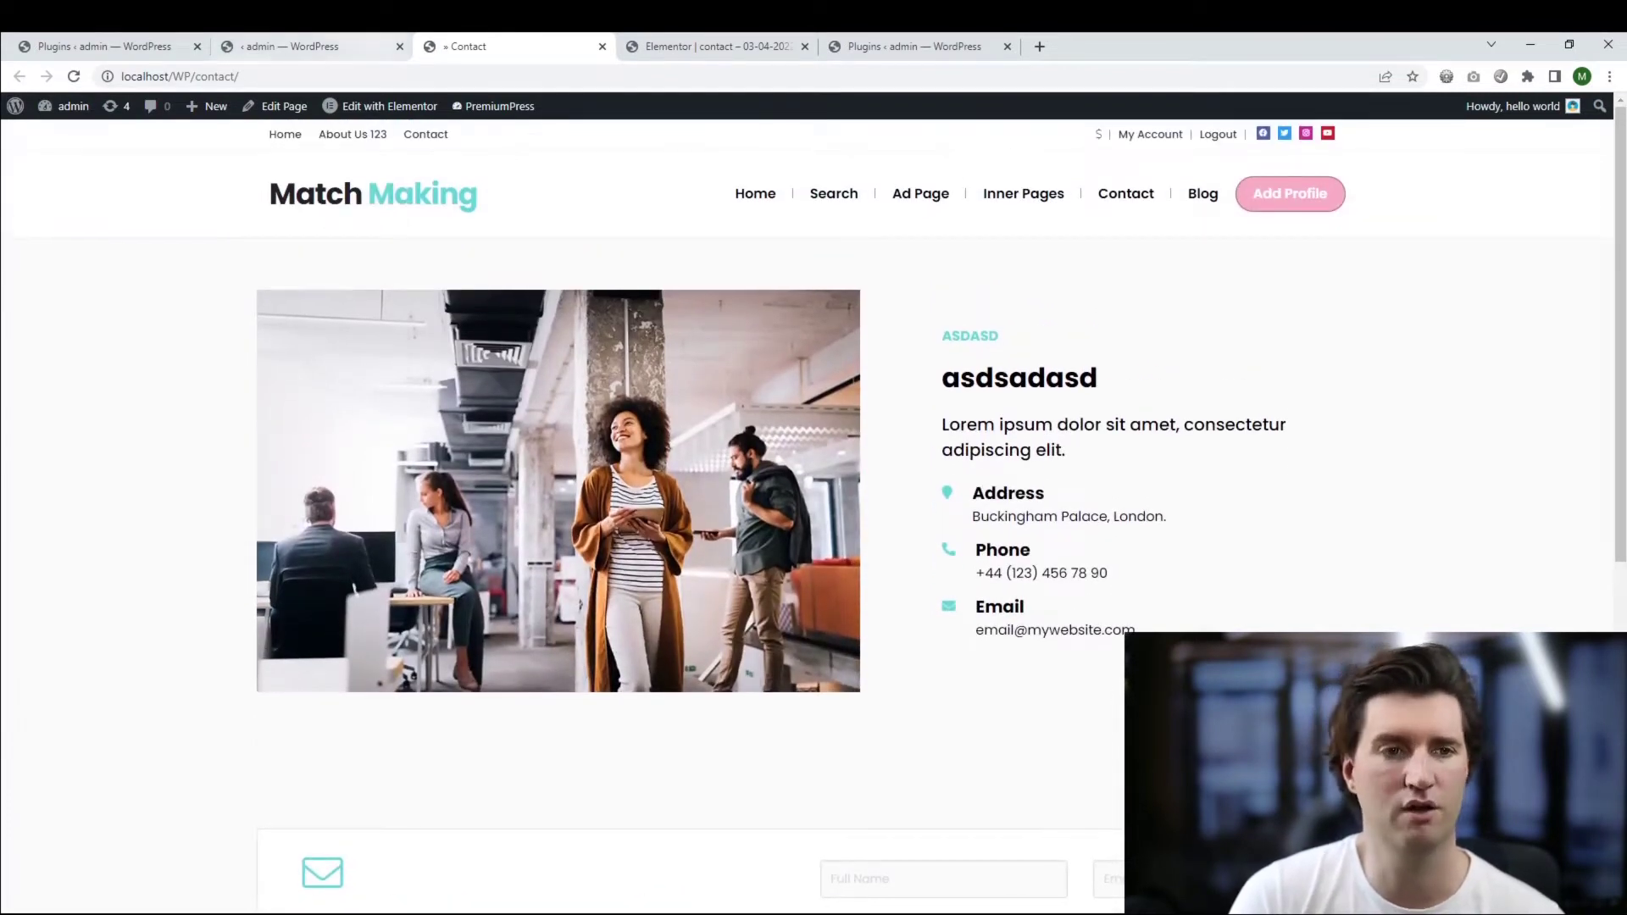
click(322, 46)
click(712, 46)
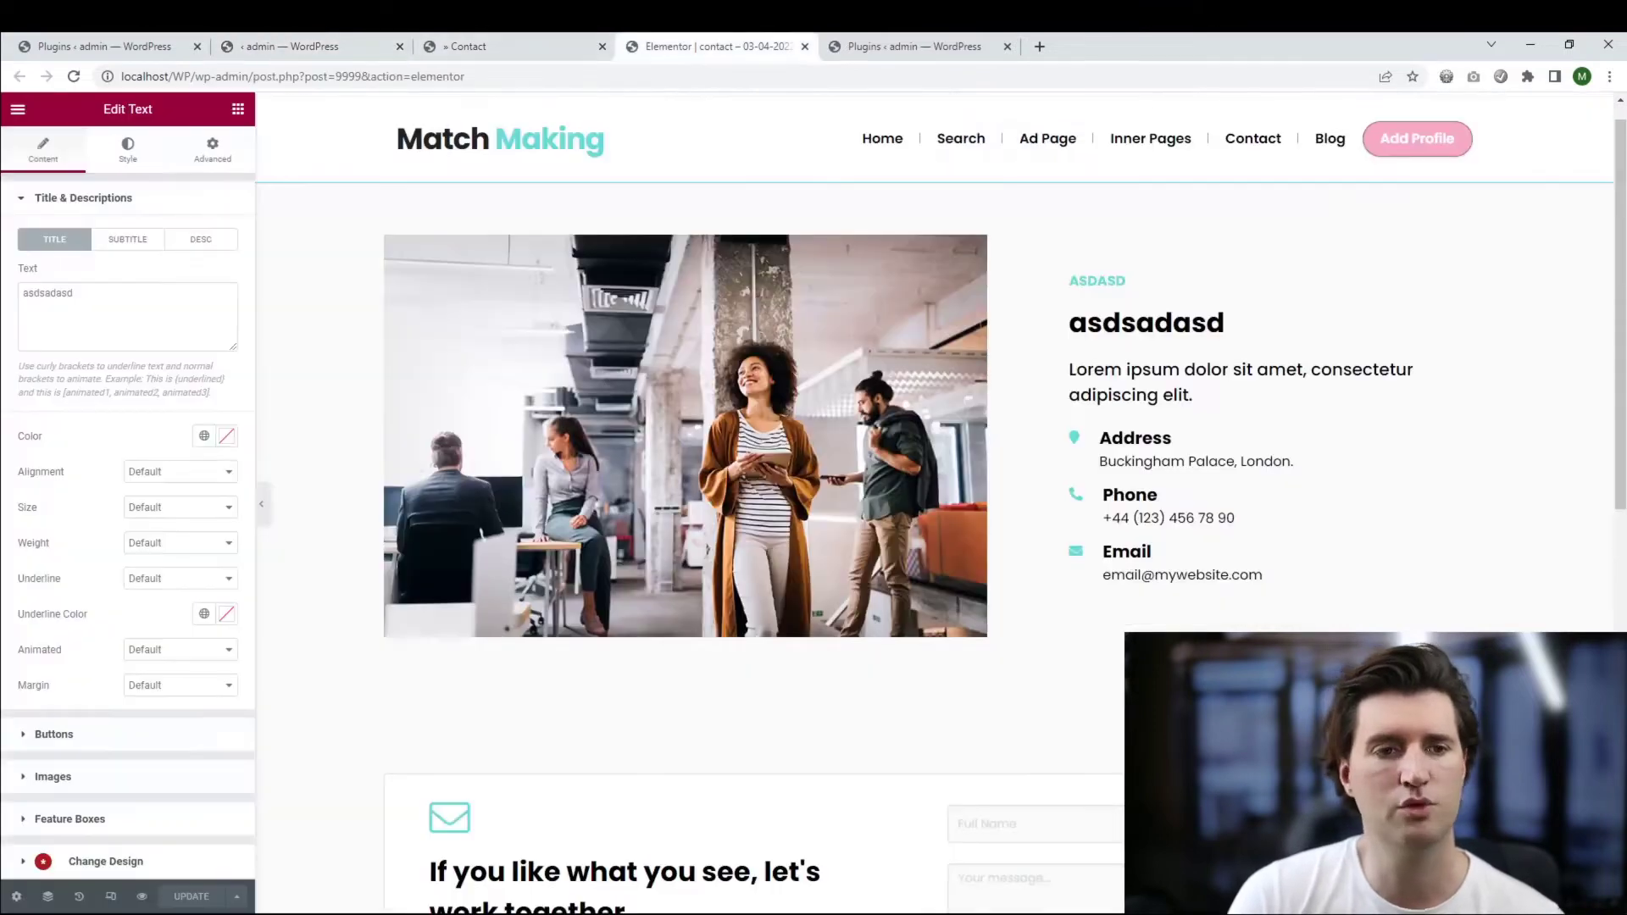
click(322, 46)
scroll(661, 500, down, 1)
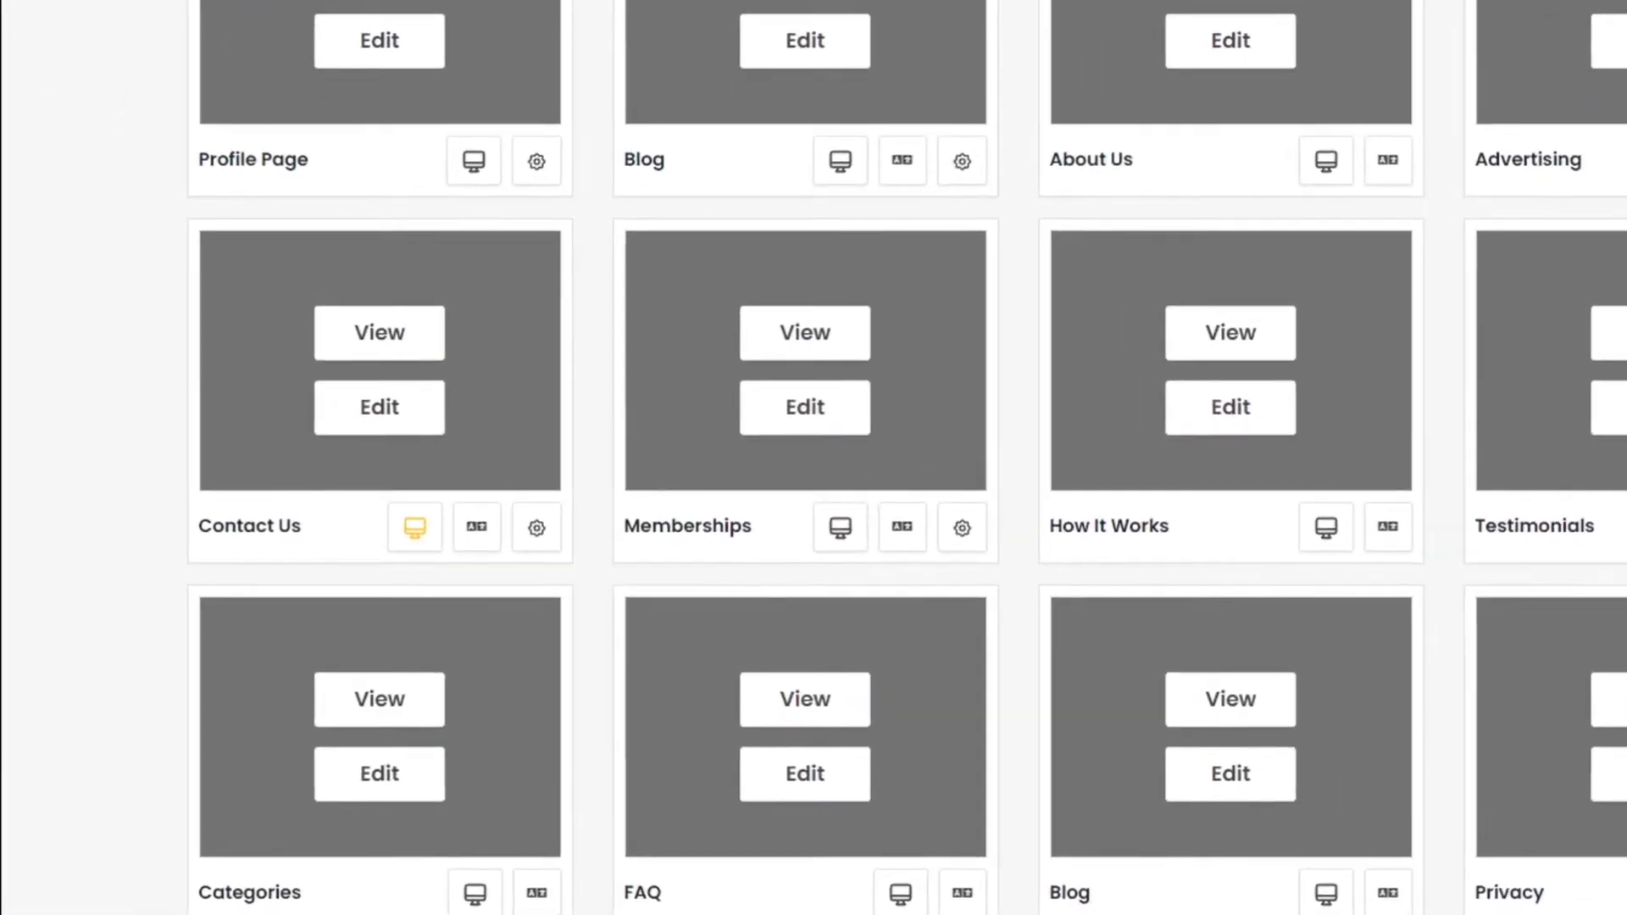
Open Contact Us's Custom Page Template settings and check which custom design is selected
scroll(415, 396, down, 1)
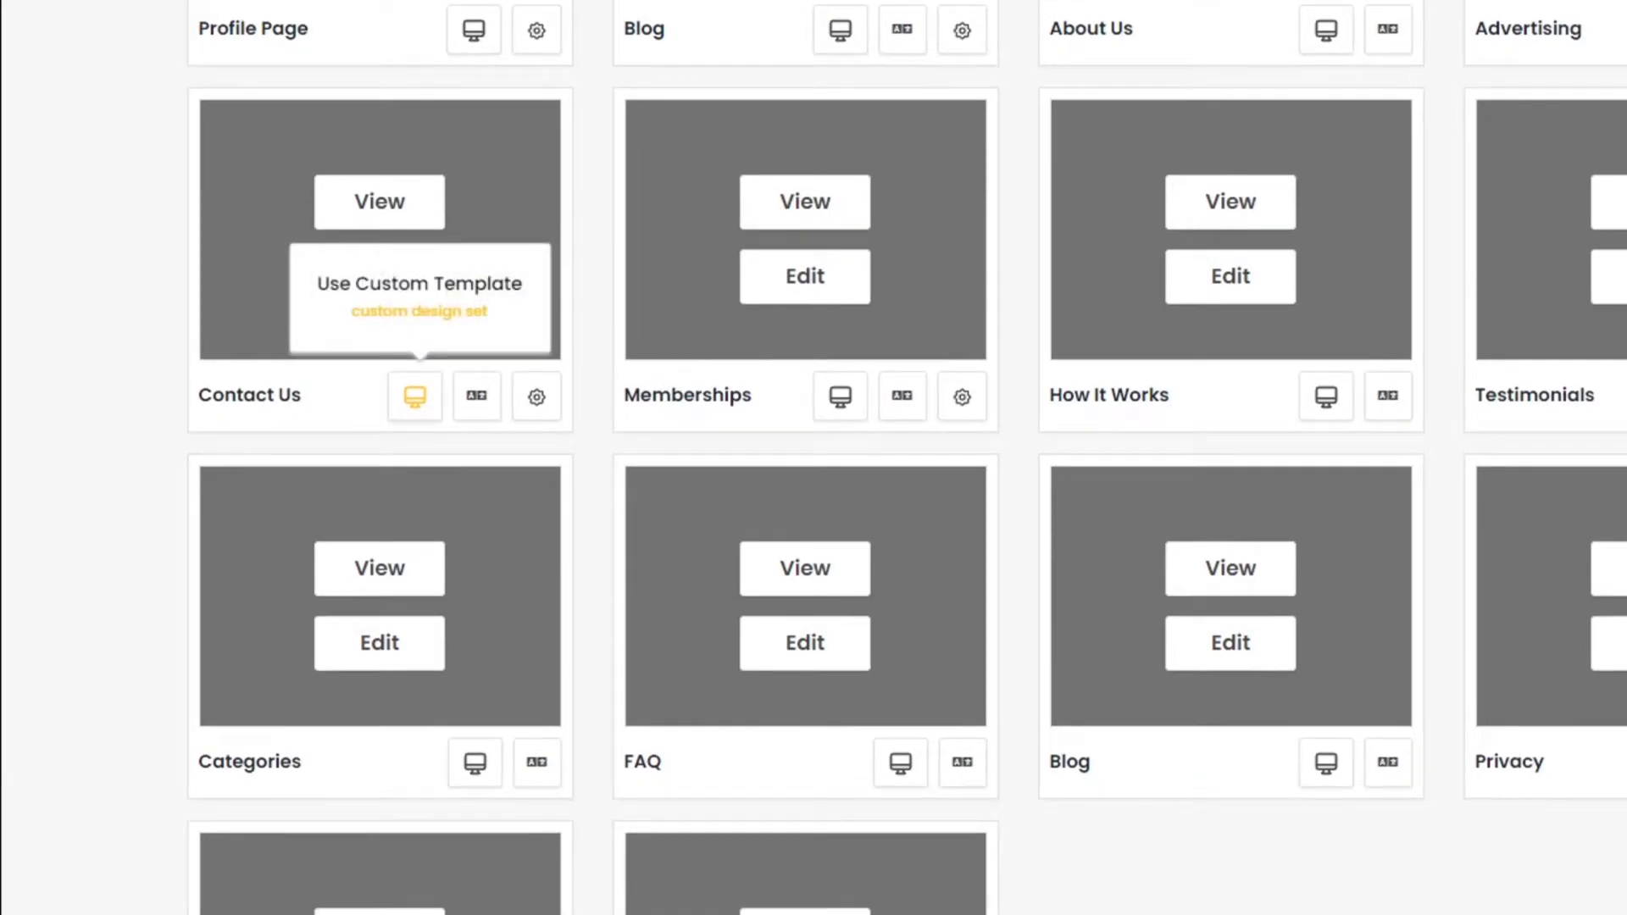
click(414, 397)
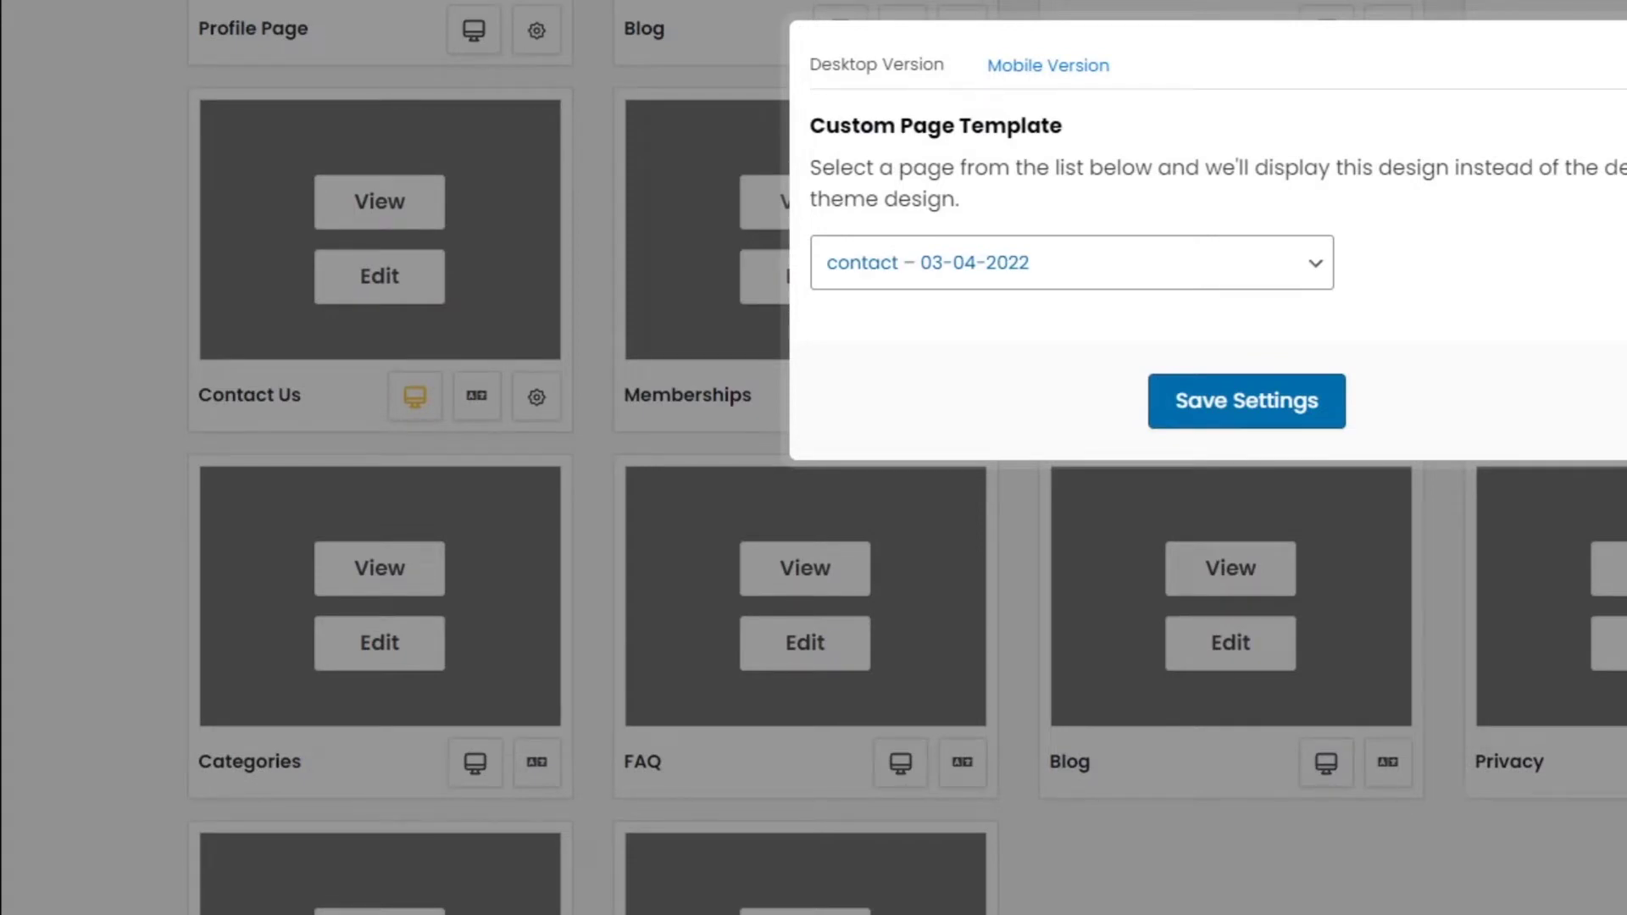
click(1072, 263)
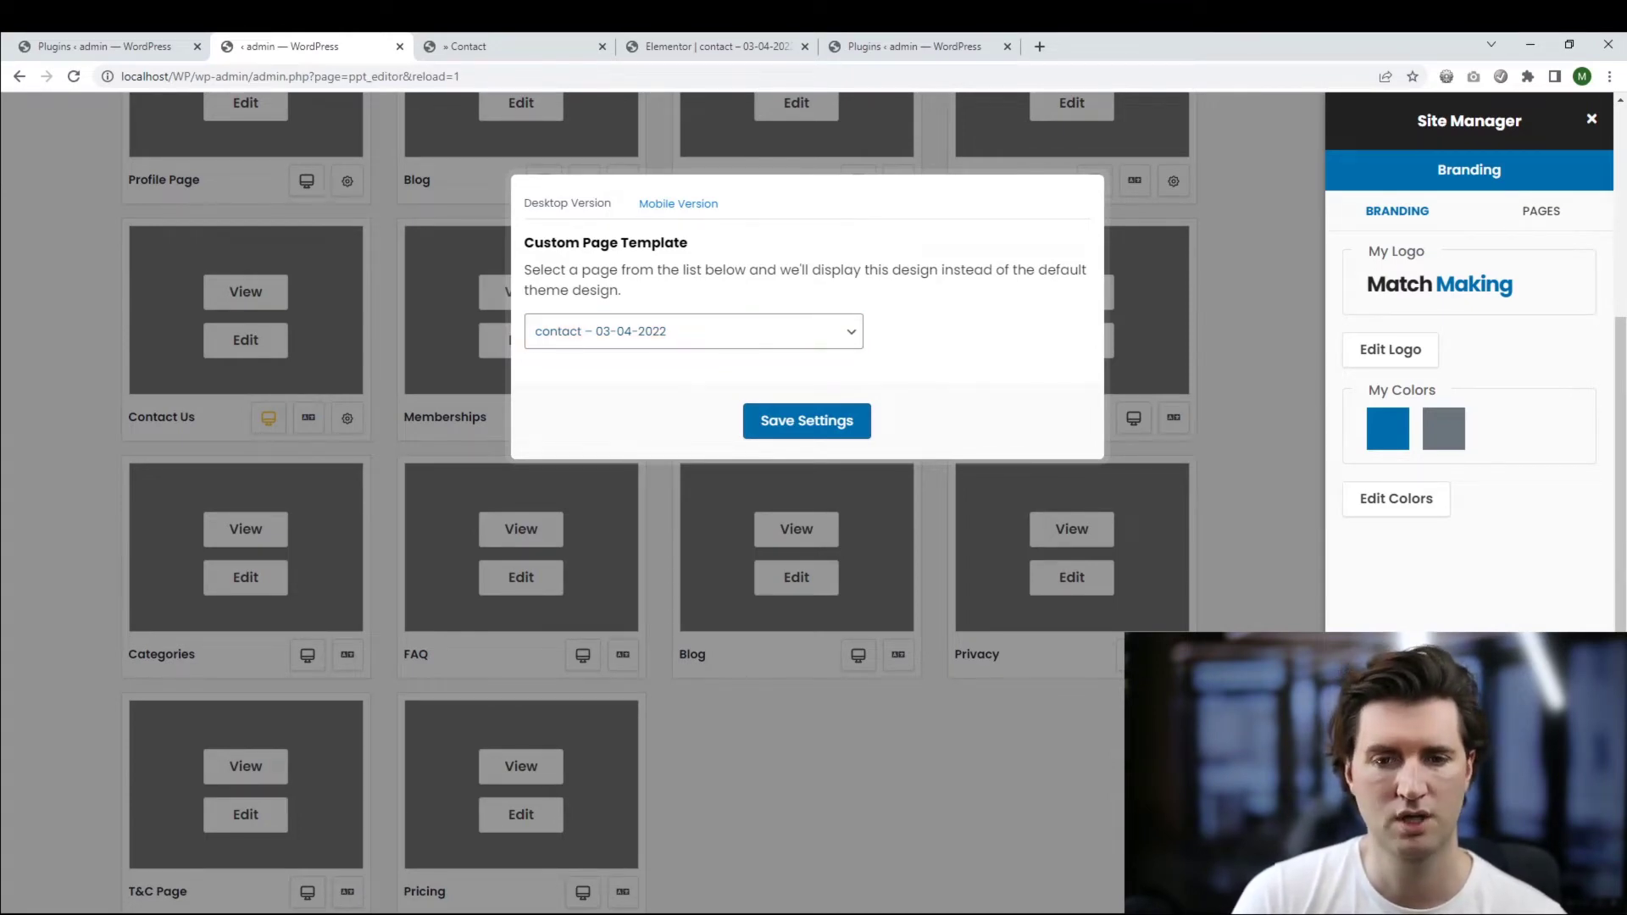
key(Escape)
Back on the Site Manager grid, confirm Contact Us uses 'contact – 03-04-2022'
key(ctrl+4)
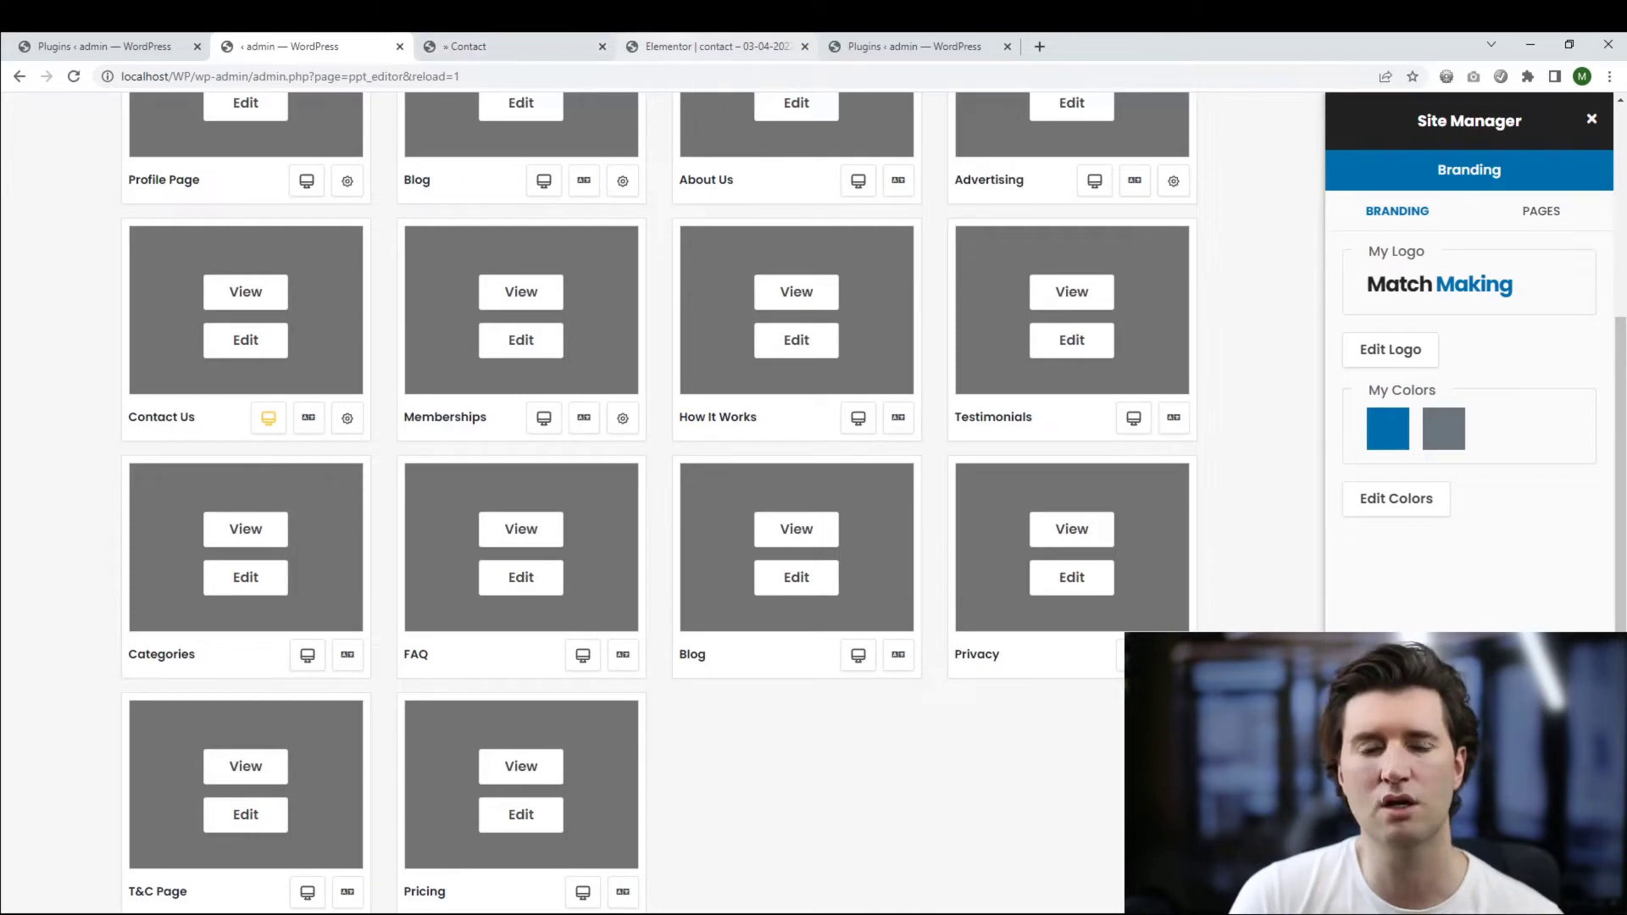
key(ctrl+3)
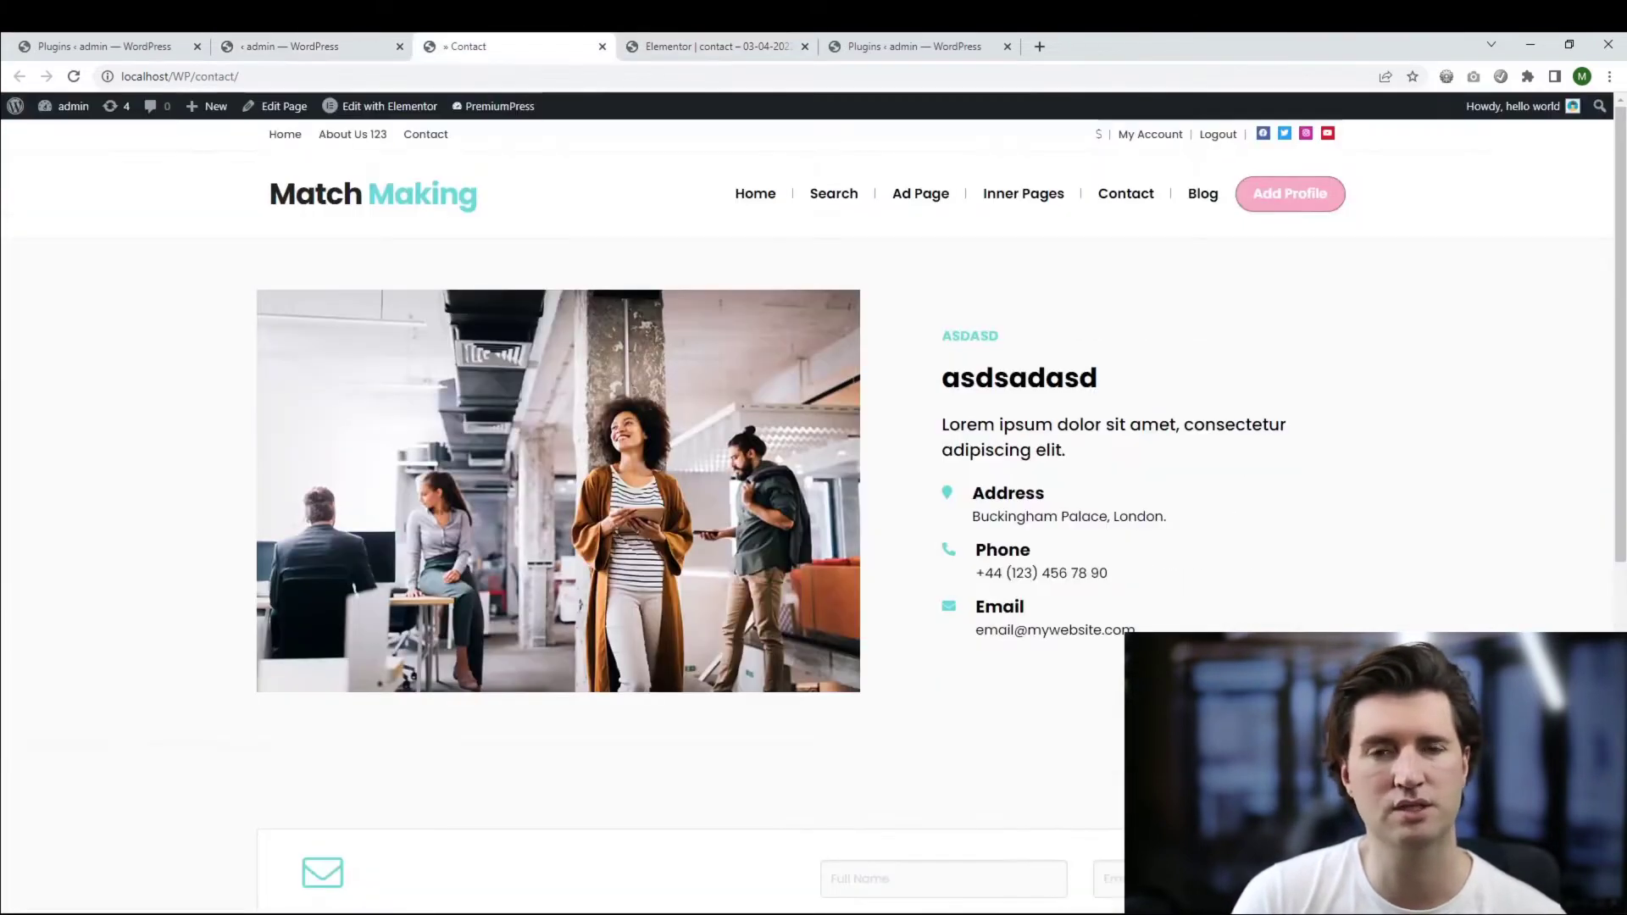
key(ctrl+2)
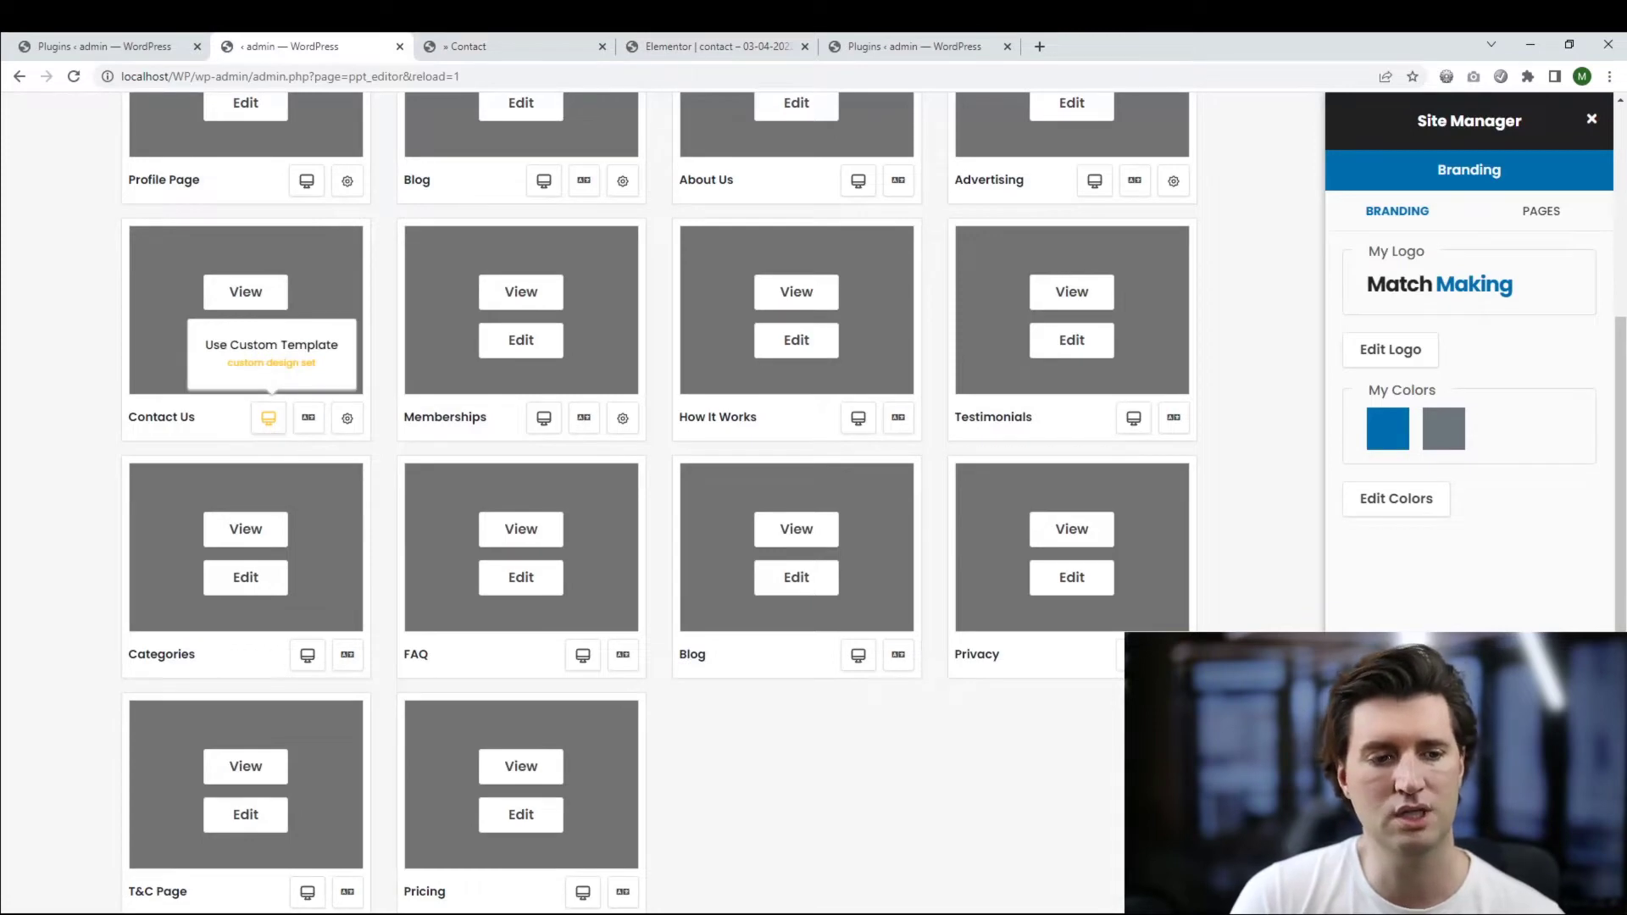
click(269, 418)
click(694, 332)
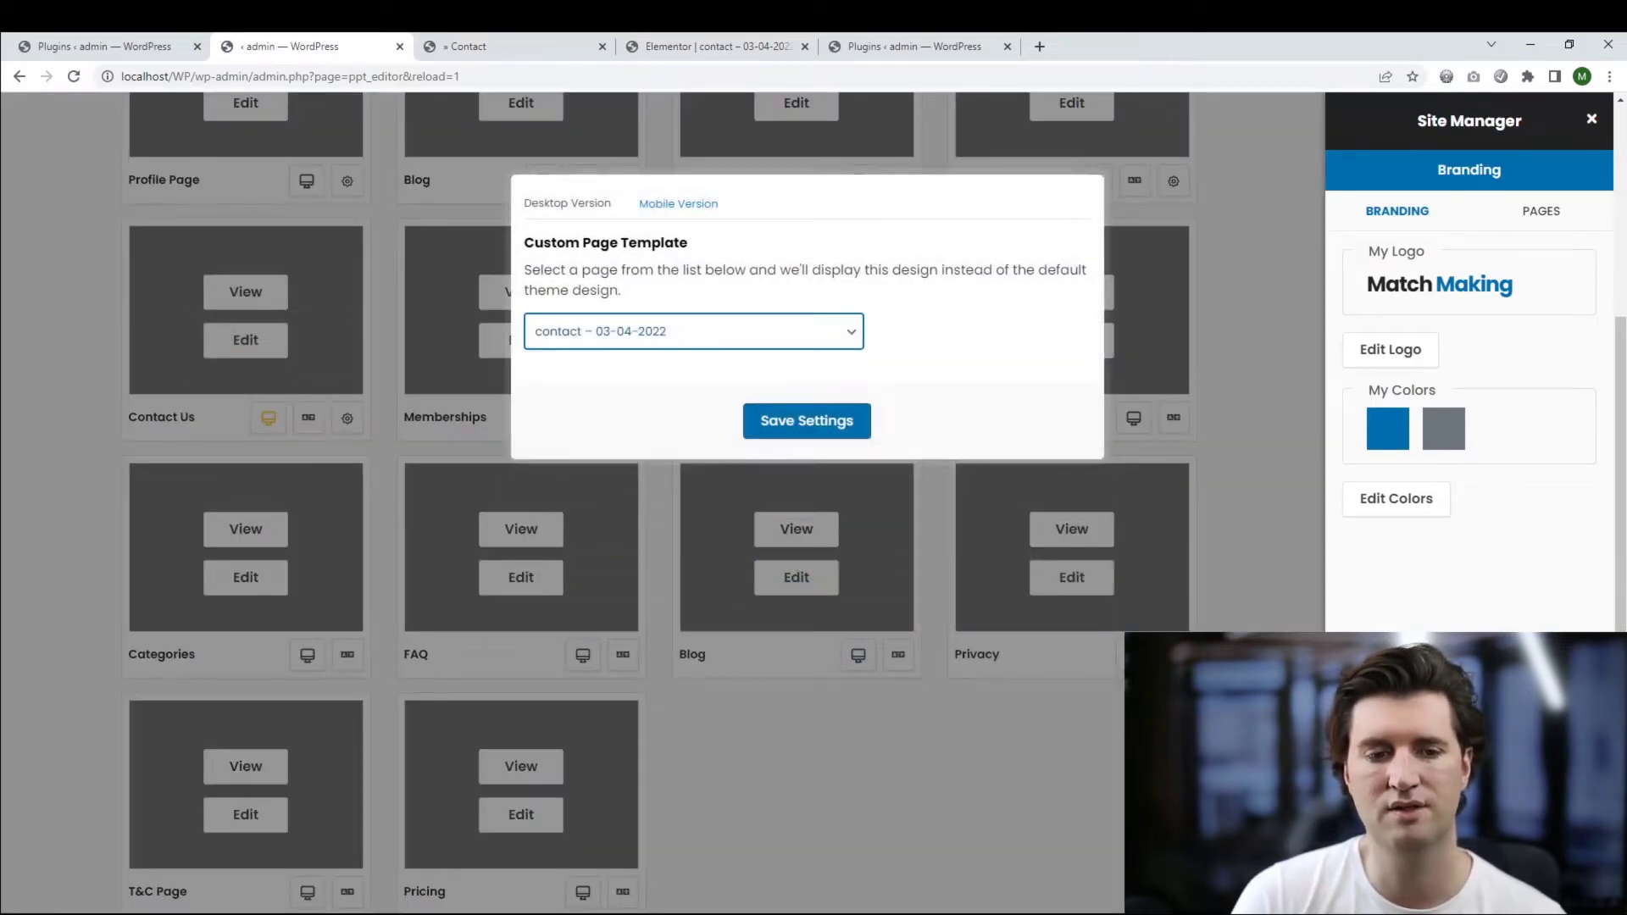
key(Escape)
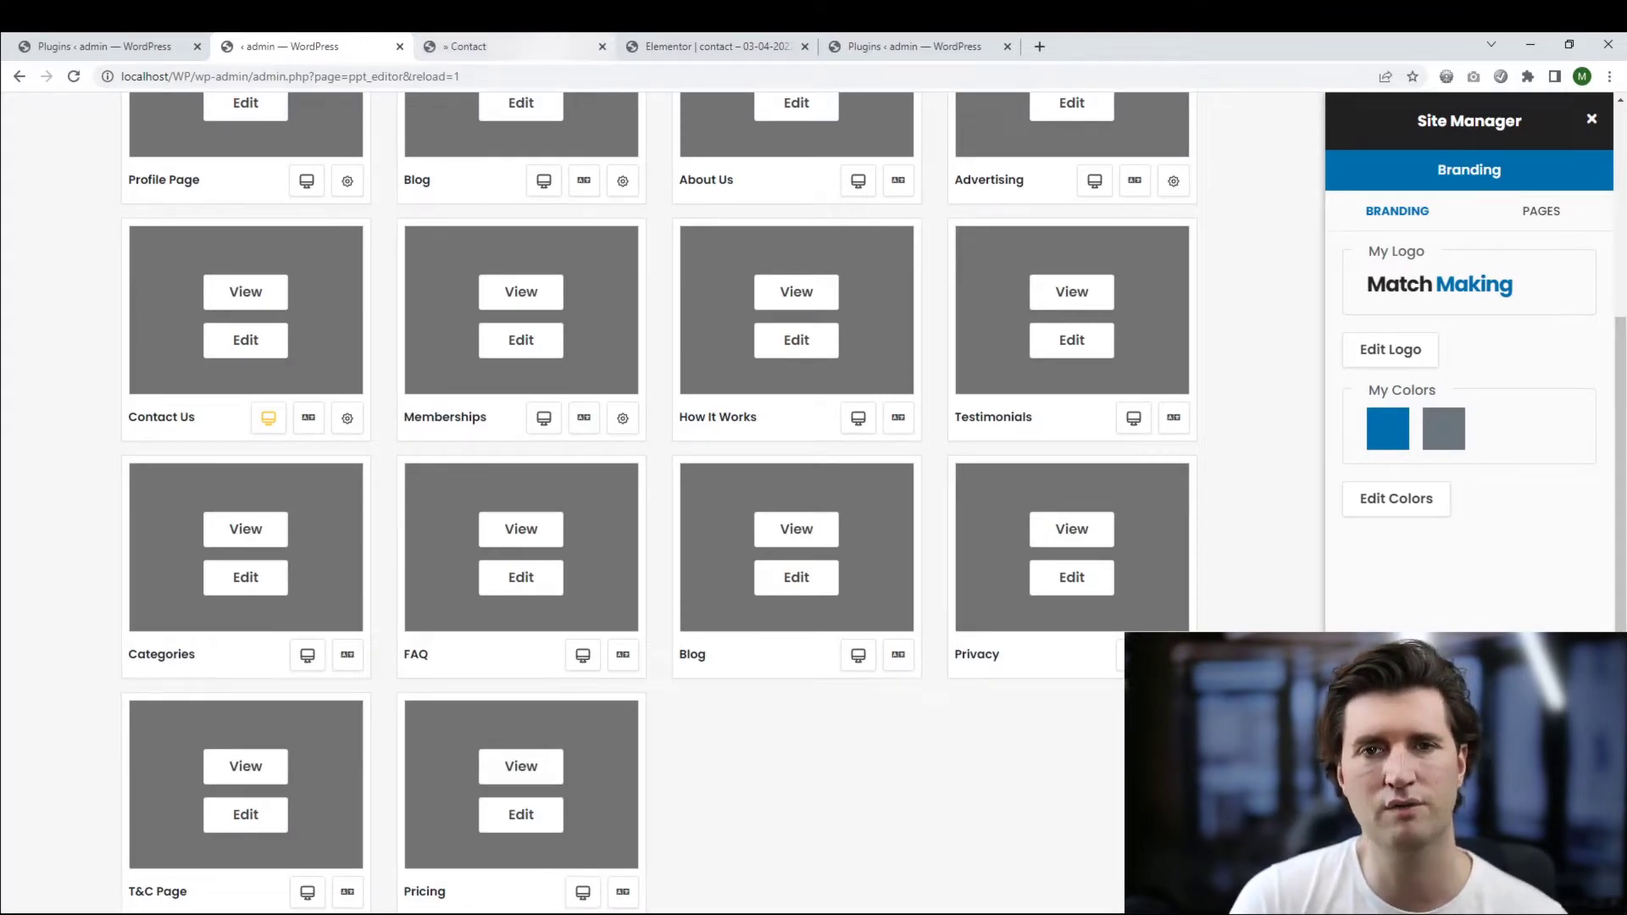
Scroll the page grid and briefly reopen the Contact Us template settings once more
scroll(661, 500, up, 5)
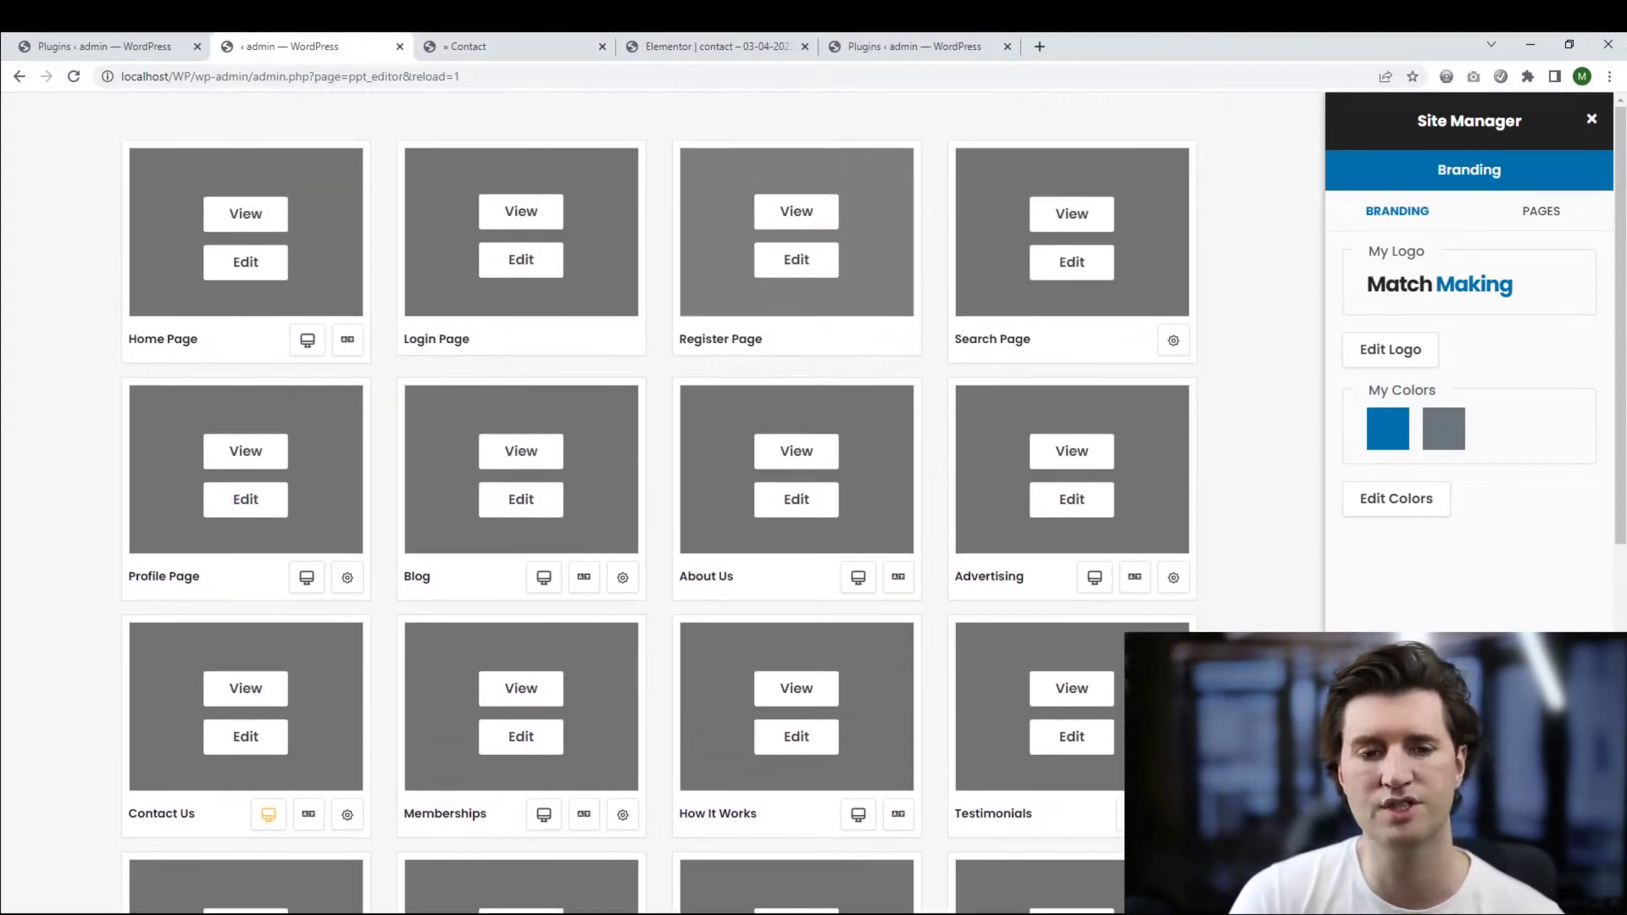
scroll(661, 499, down, 1)
scroll(661, 500, up, 1)
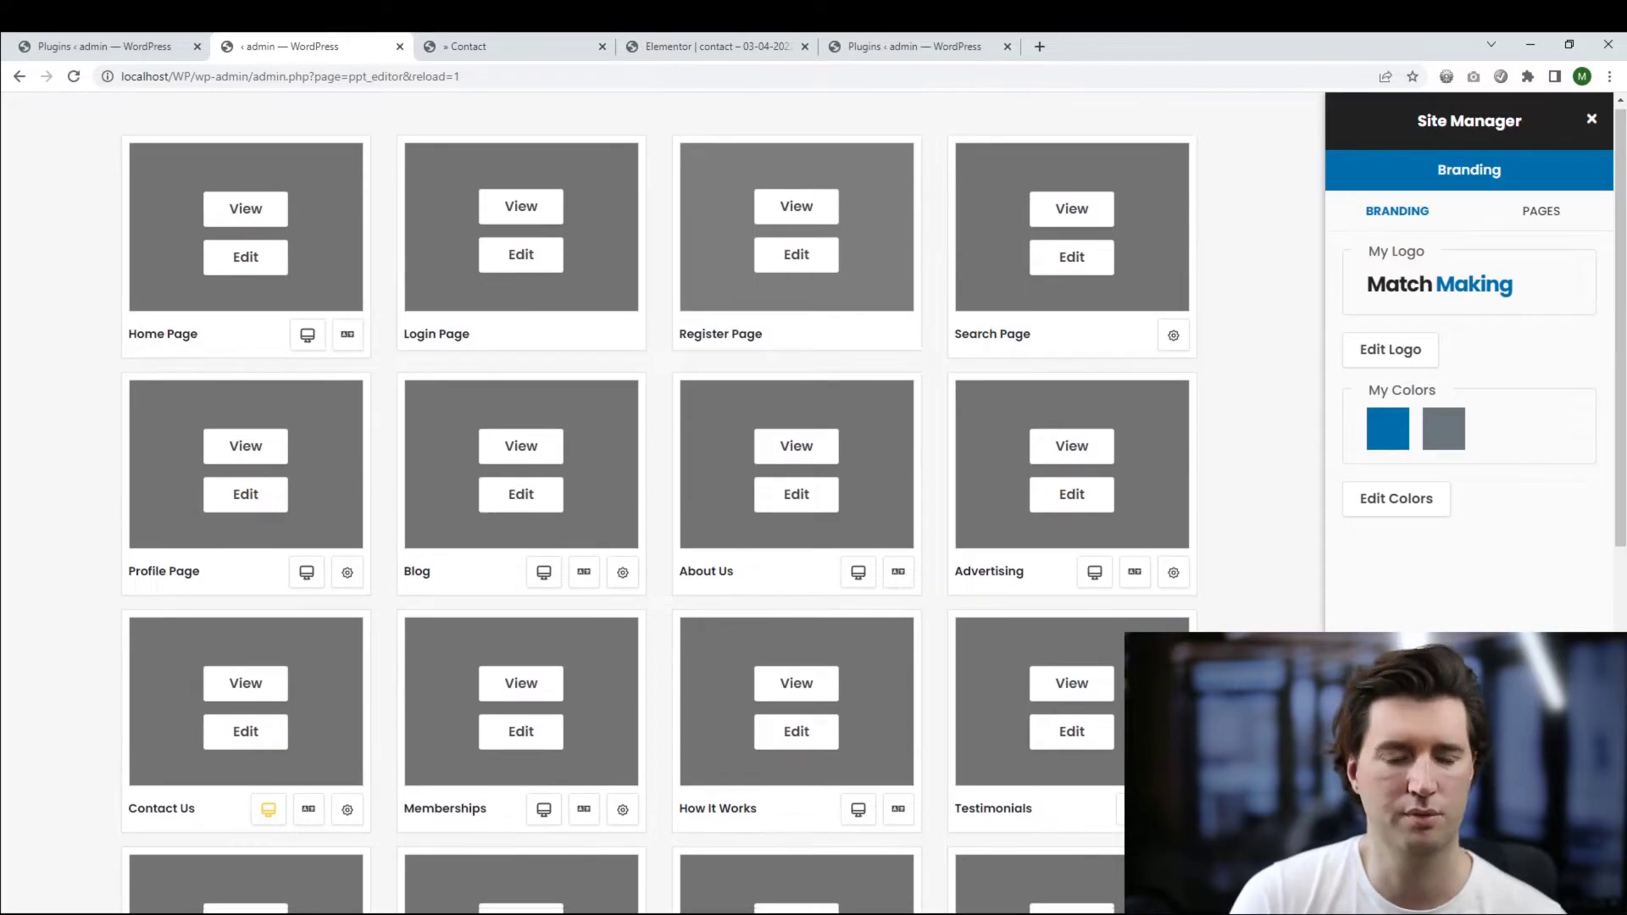
scroll(661, 500, down, 3)
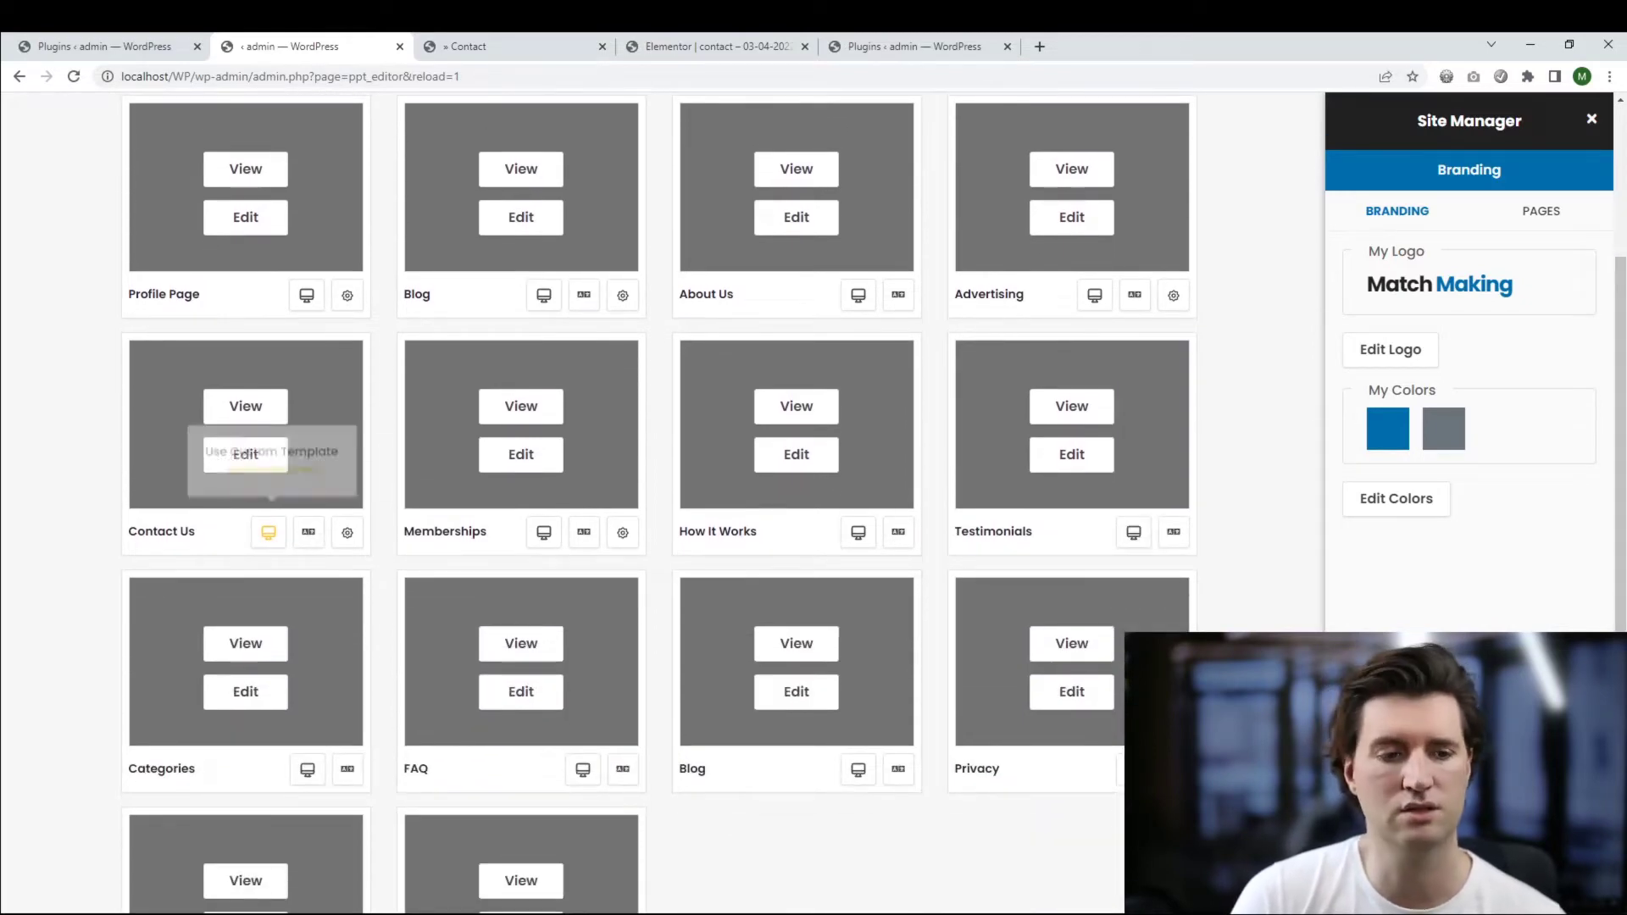
click(269, 532)
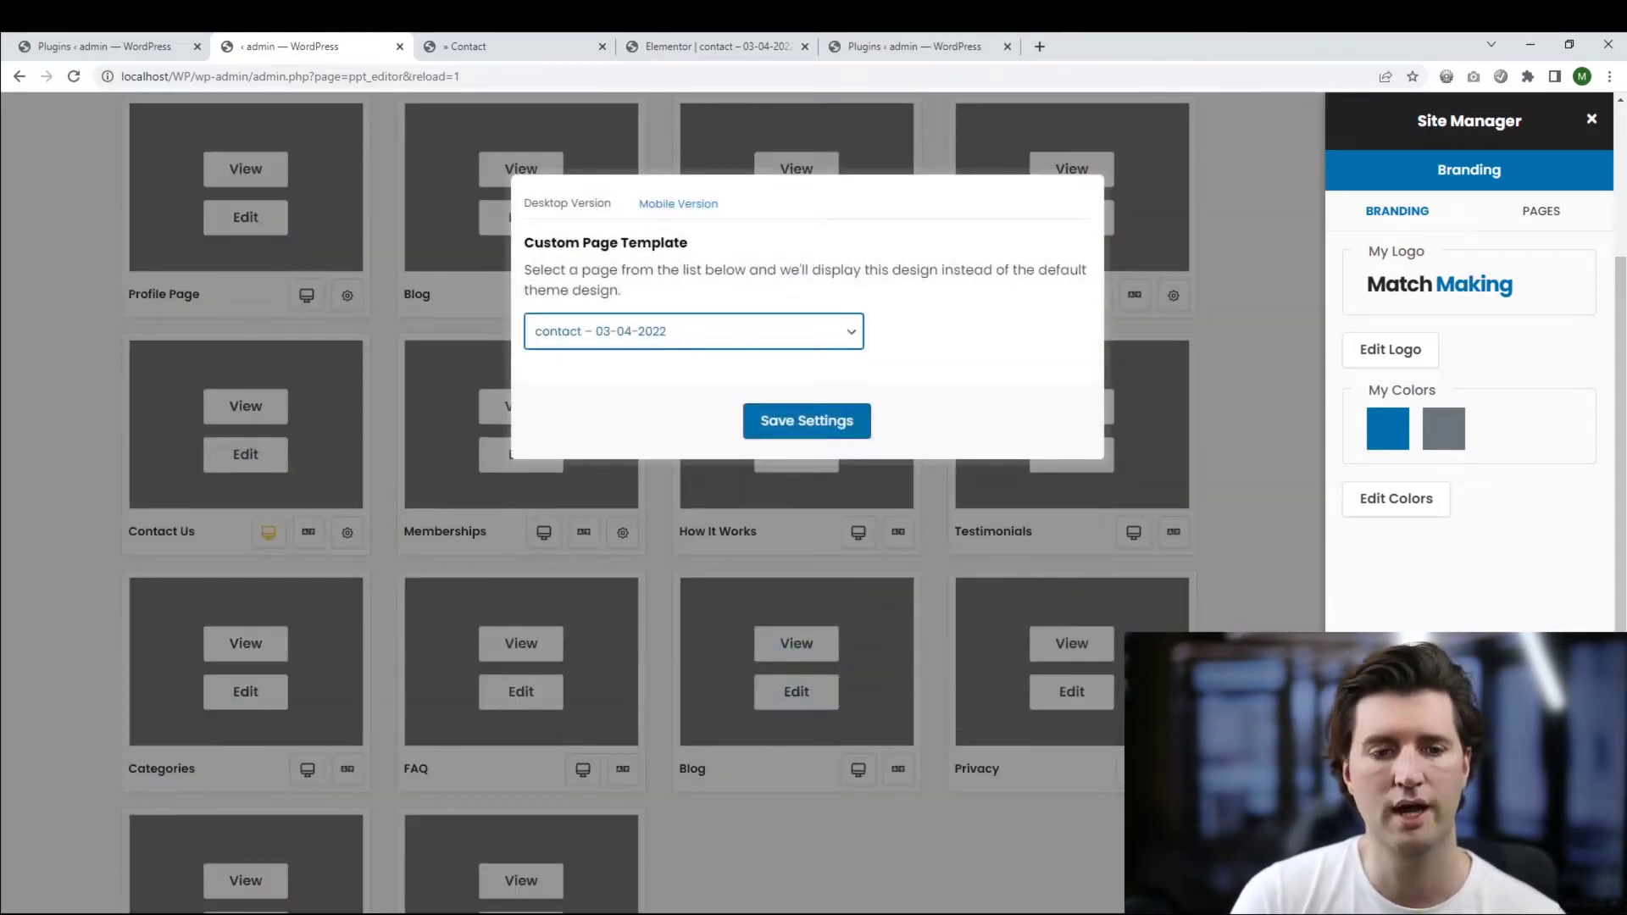
key(Escape)
Switch to the Elementor tab and scroll the Contact page preview to the hero section
key(ctrl+Tab)
key(ctrl+Tab)
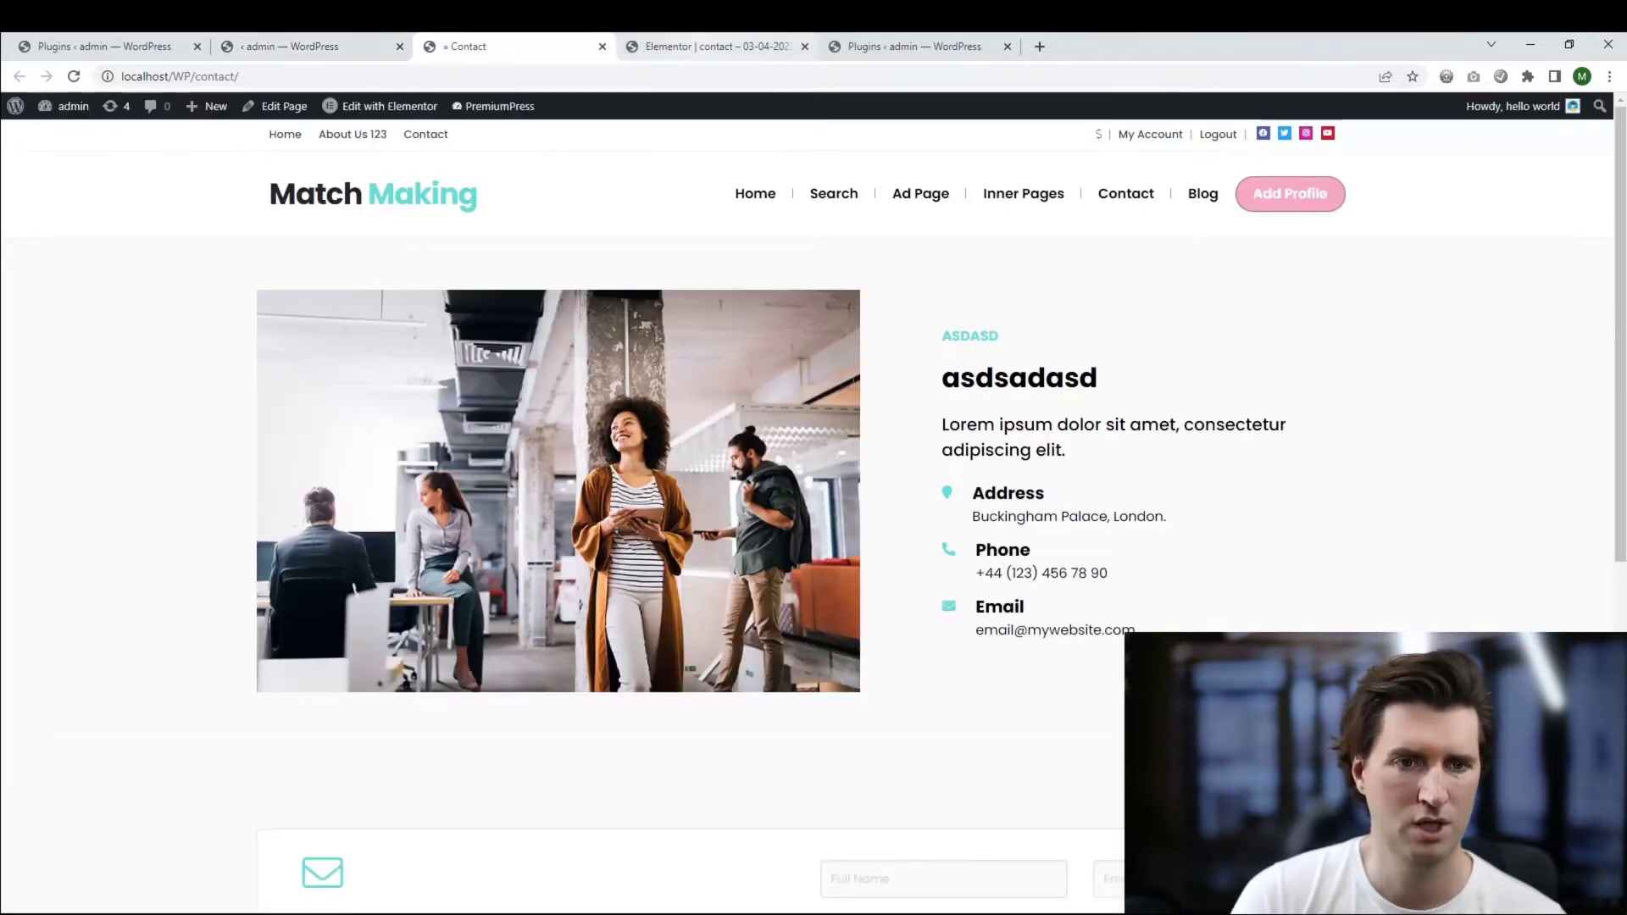
scroll(932, 500, down, 5)
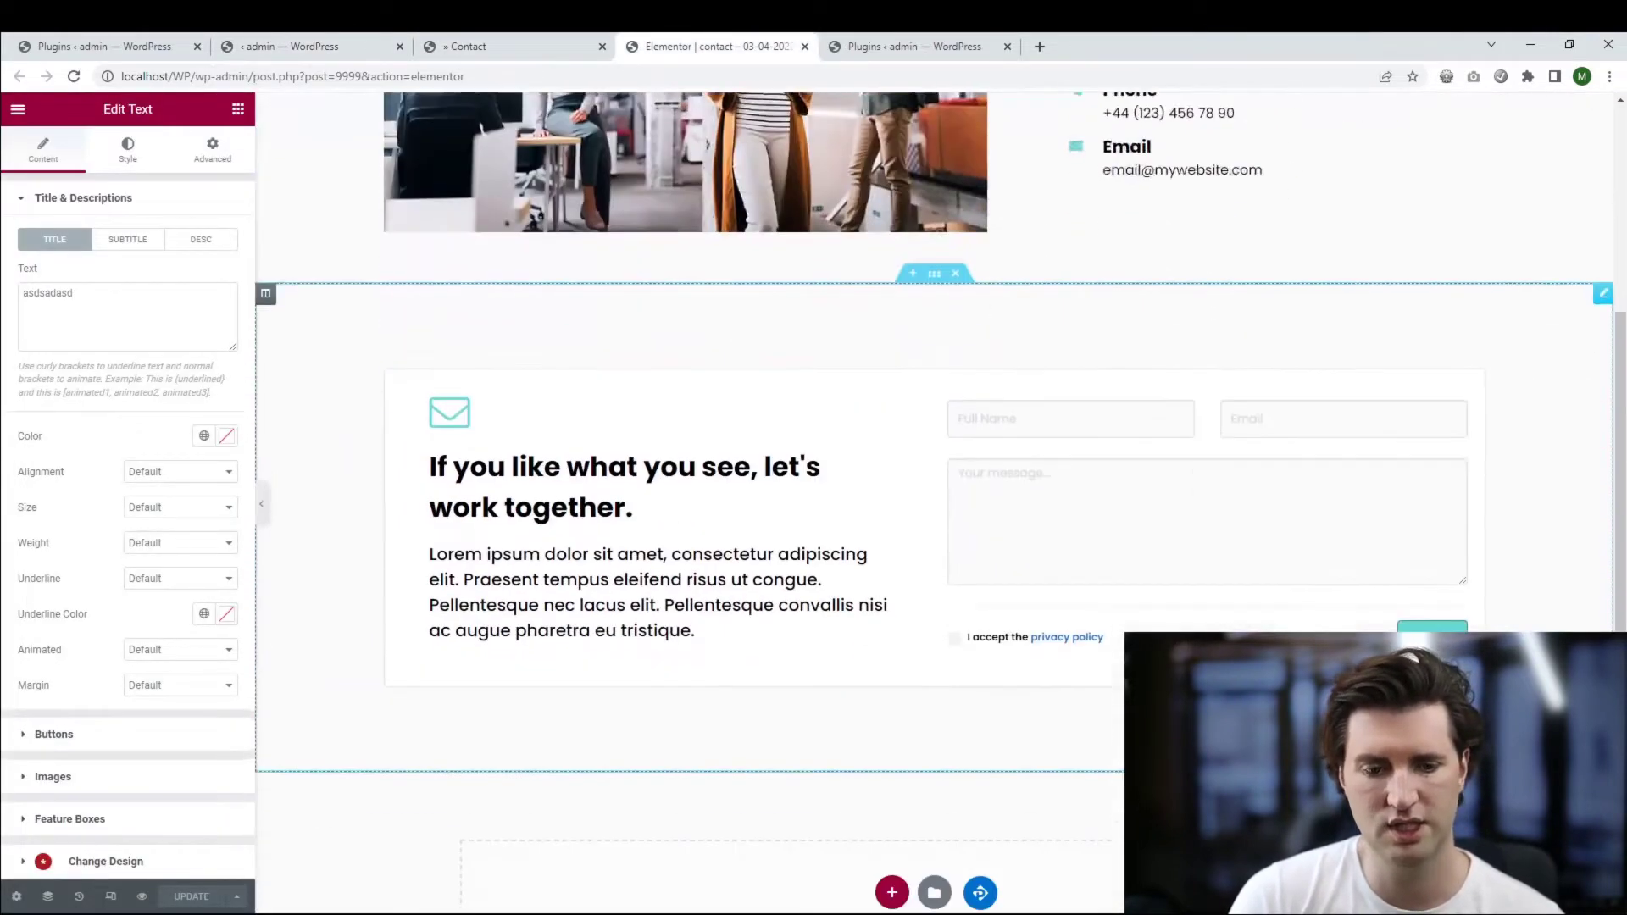
scroll(932, 500, up, 3)
scroll(932, 500, up, 2)
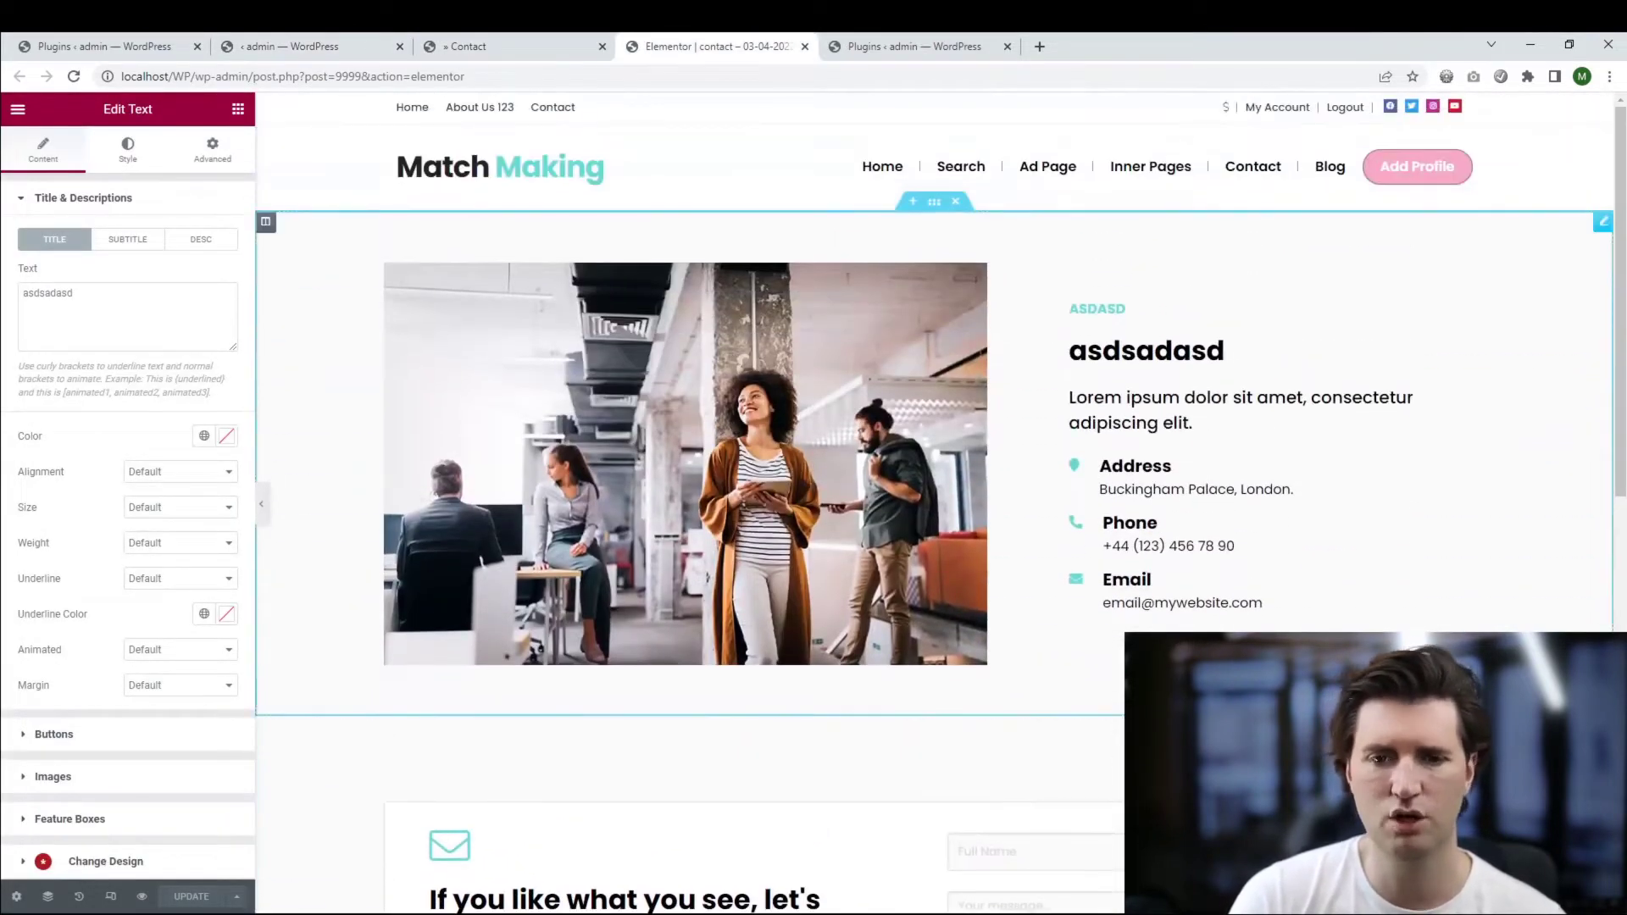
scroll(932, 500, down, 2)
scroll(932, 500, up, 2)
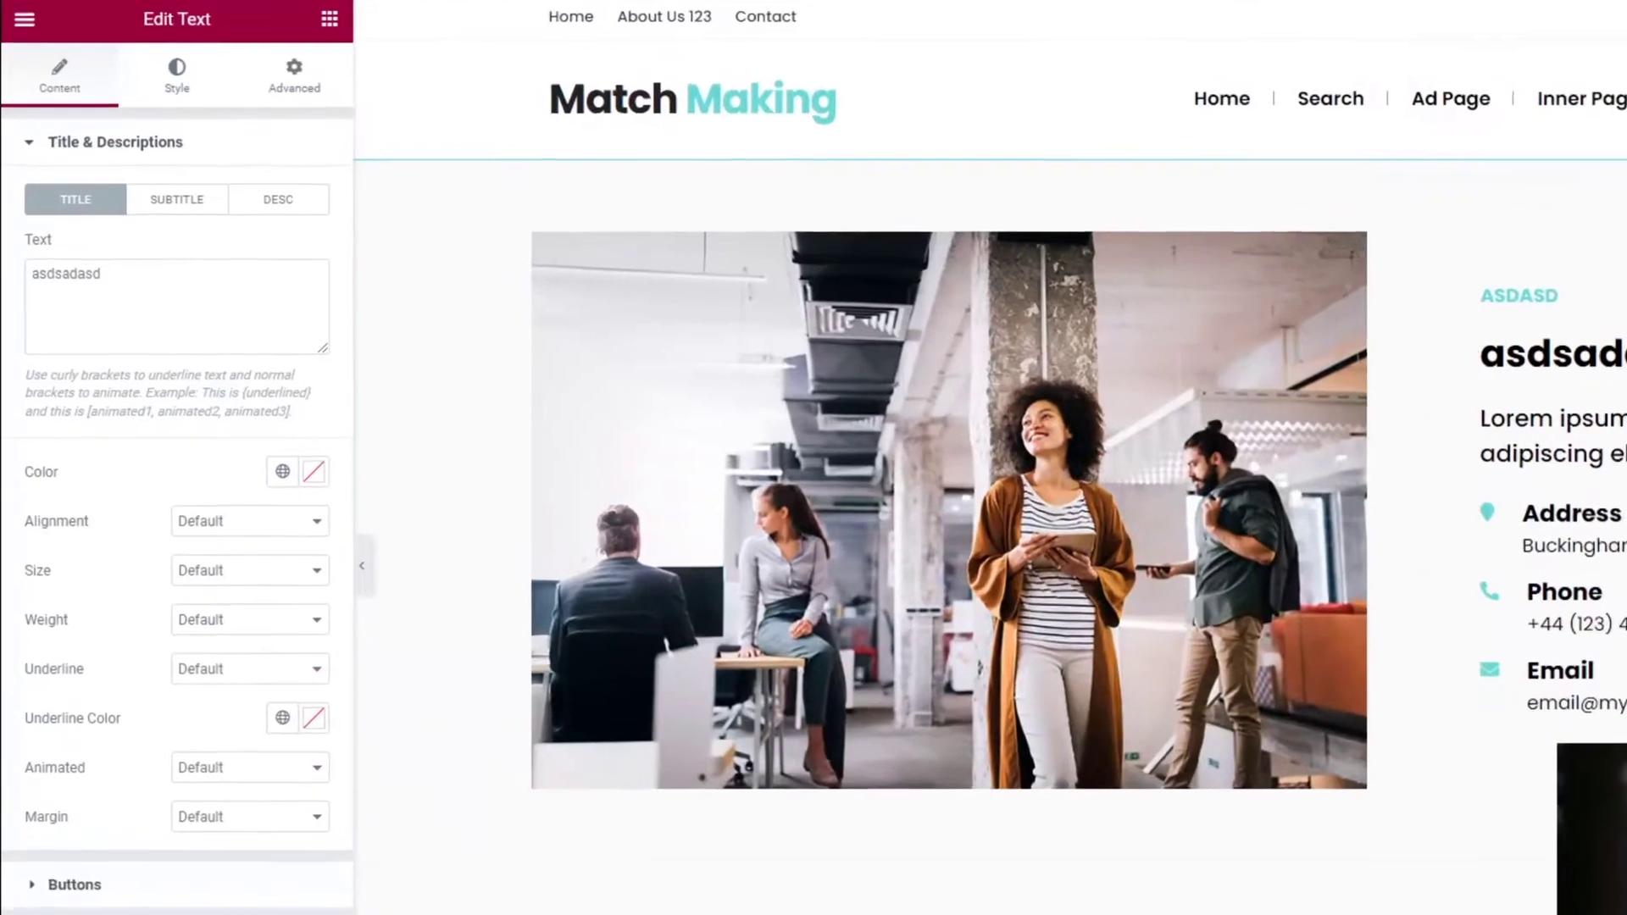
Cycle through the hero section's TITLE, SUBTITLE and DESC text settings
click(127, 239)
click(279, 198)
click(76, 199)
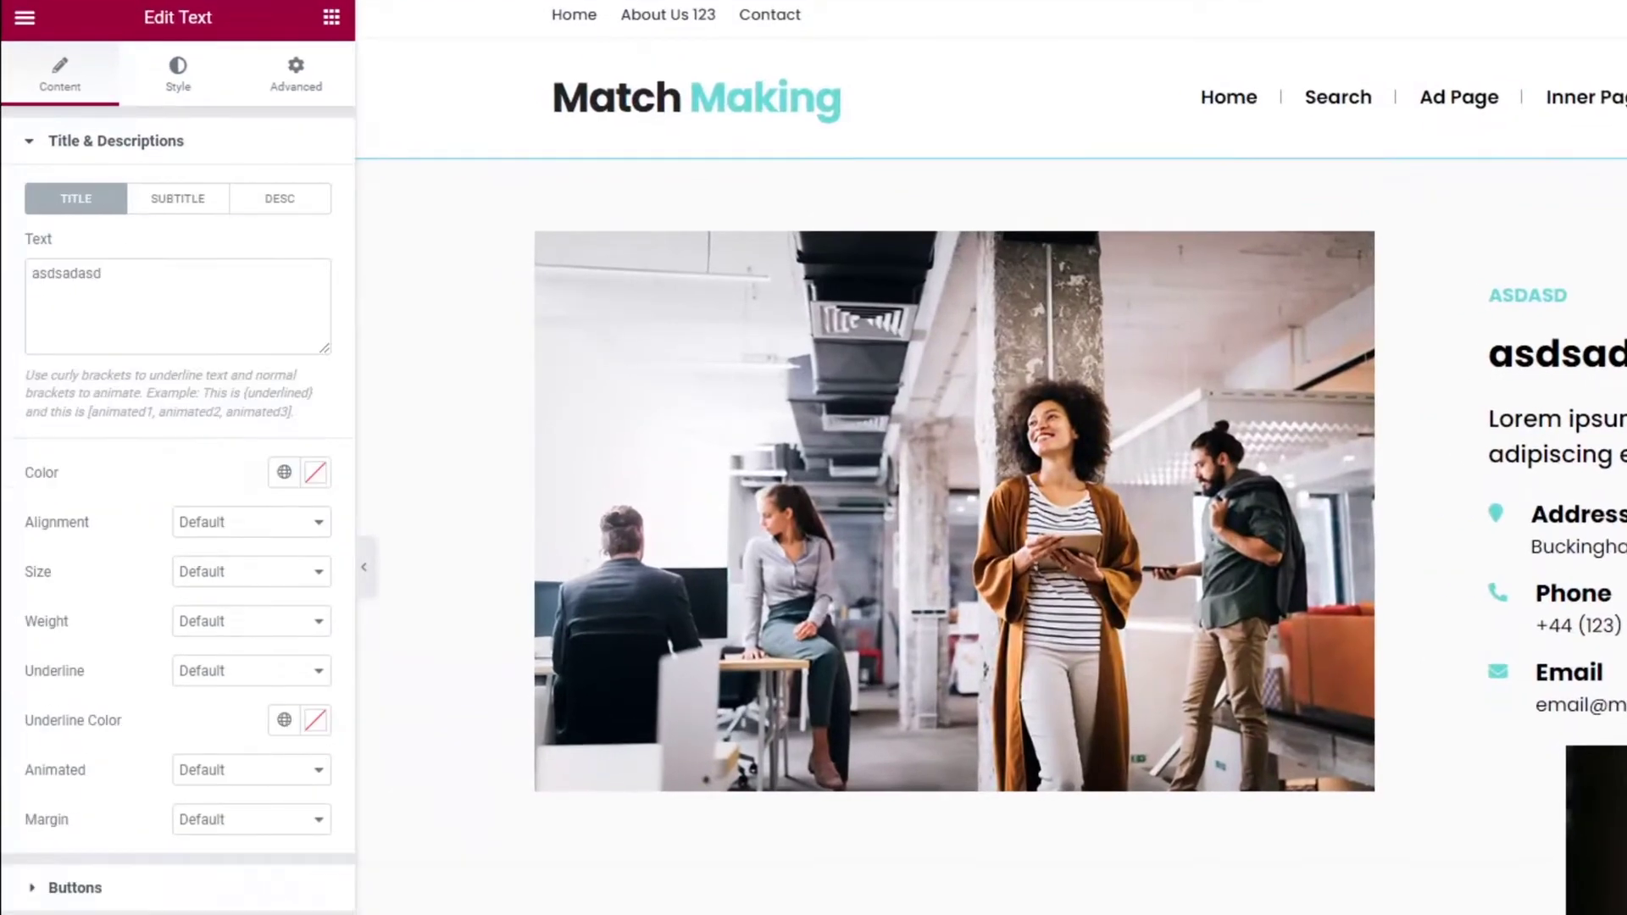
click(178, 198)
click(280, 198)
click(75, 199)
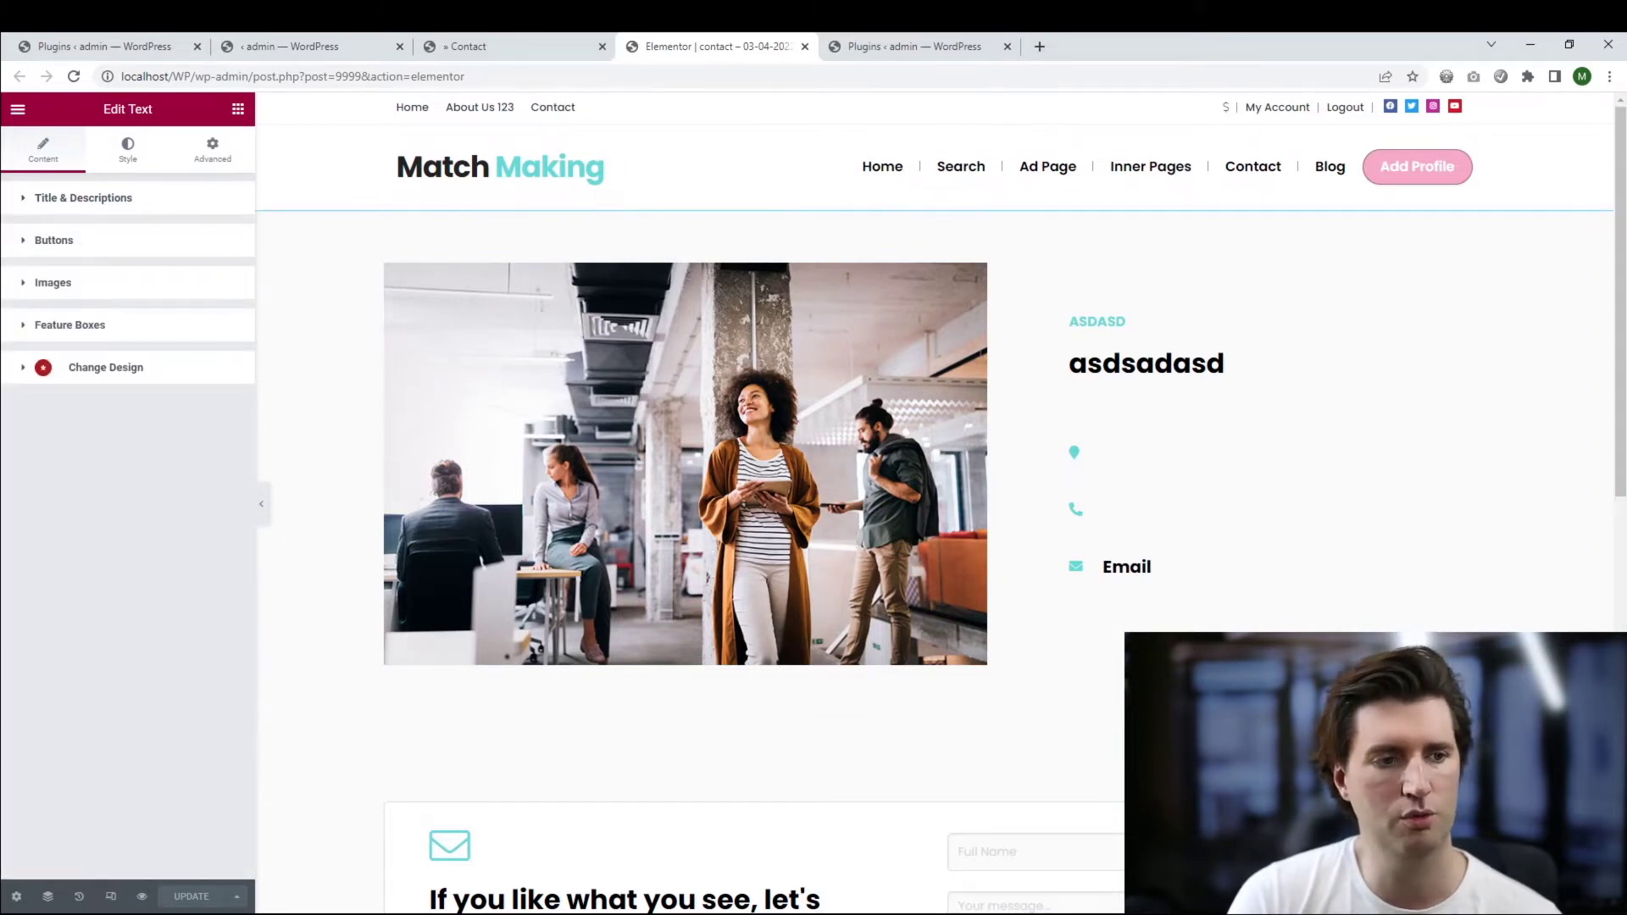
click(52, 282)
Swap the section image for the aerial harbour photo from Media Library, save, and reload the live page
click(127, 424)
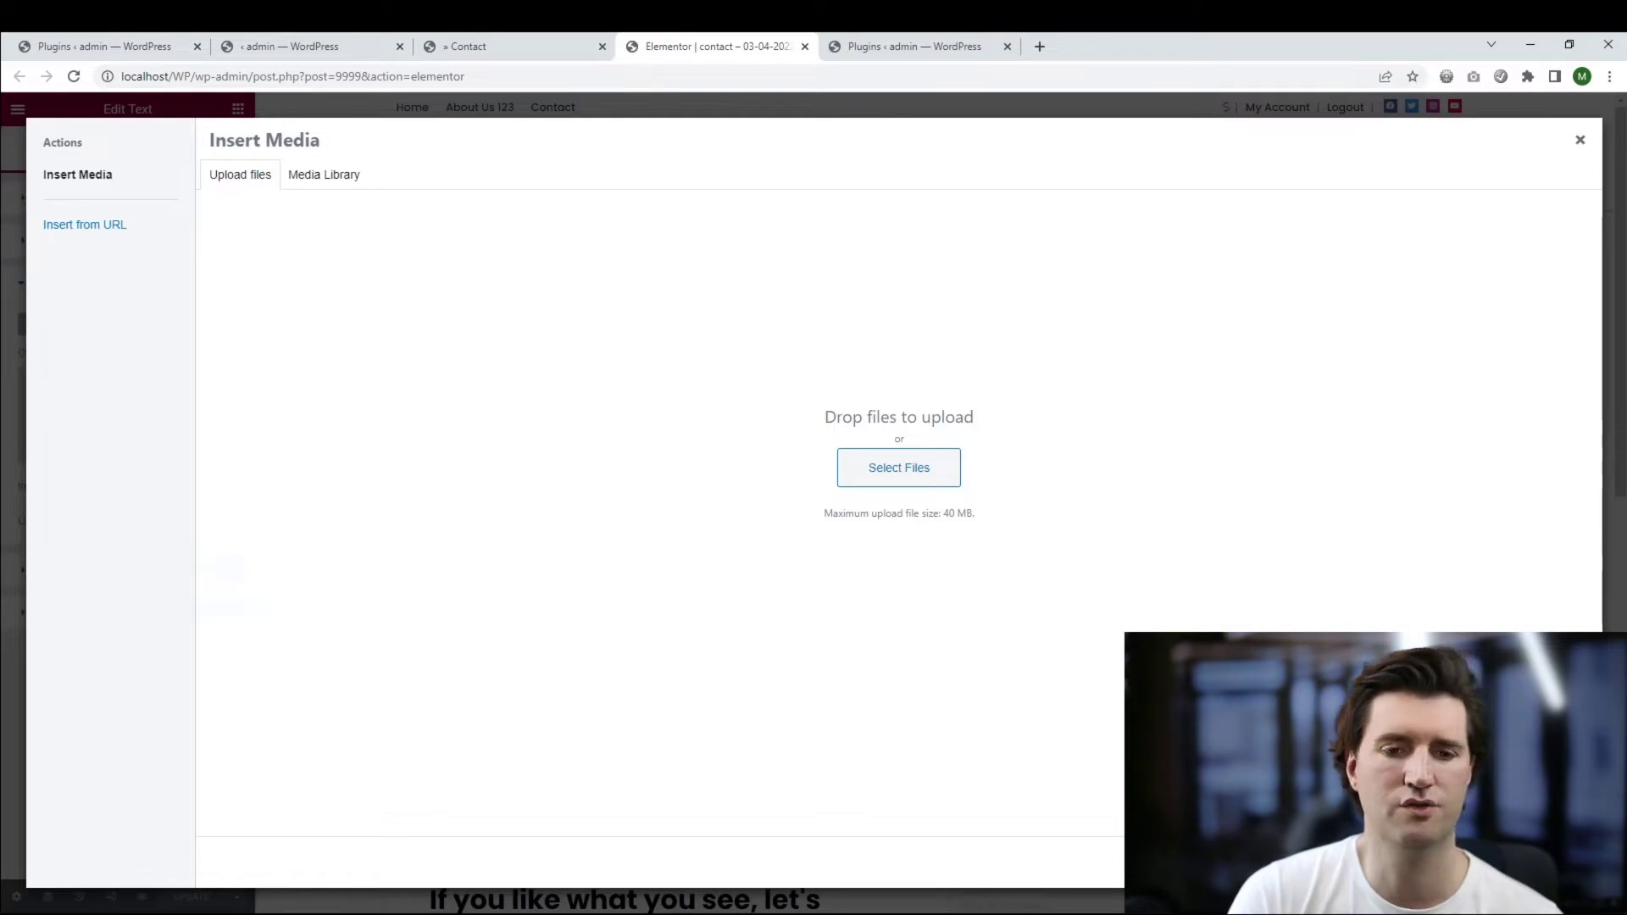
click(324, 175)
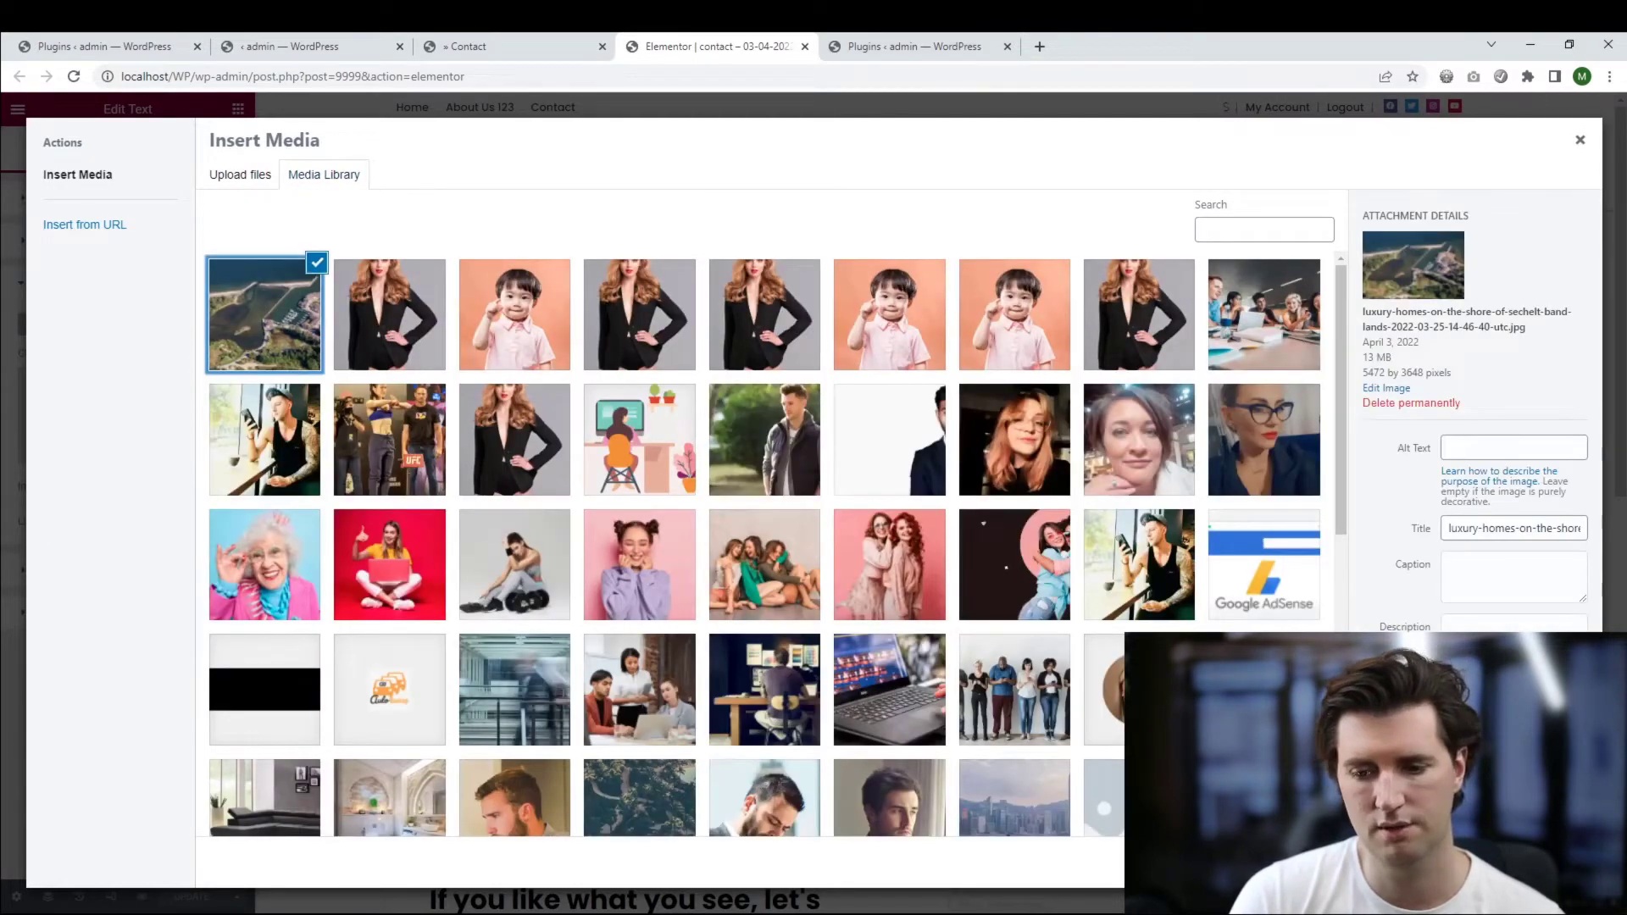
click(1542, 864)
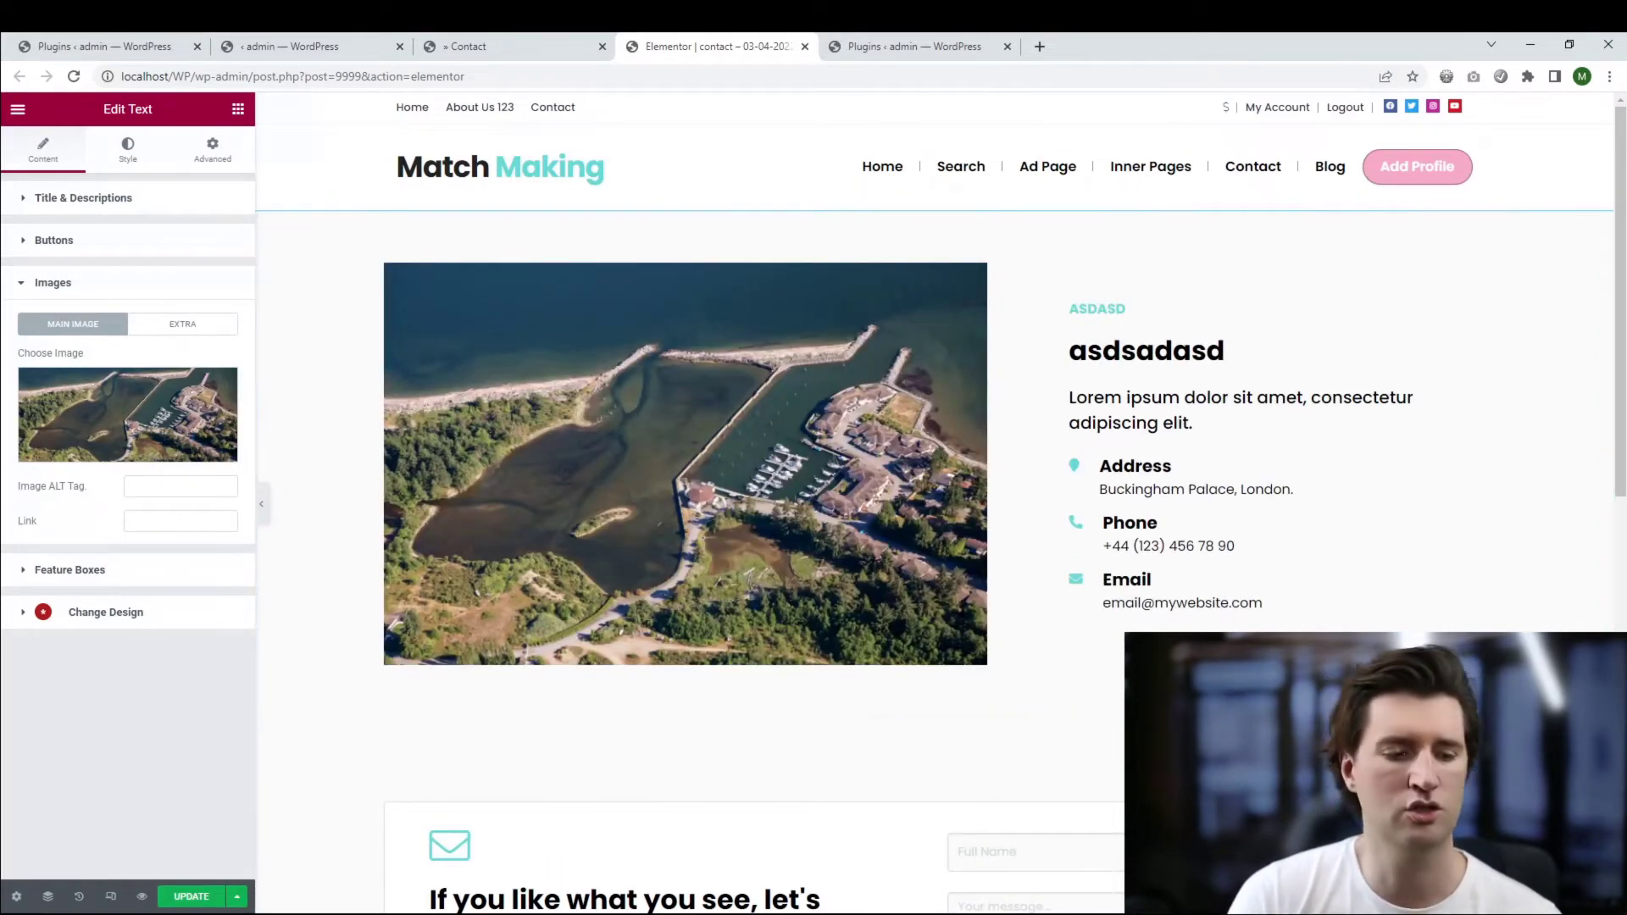
key(ctrl+s)
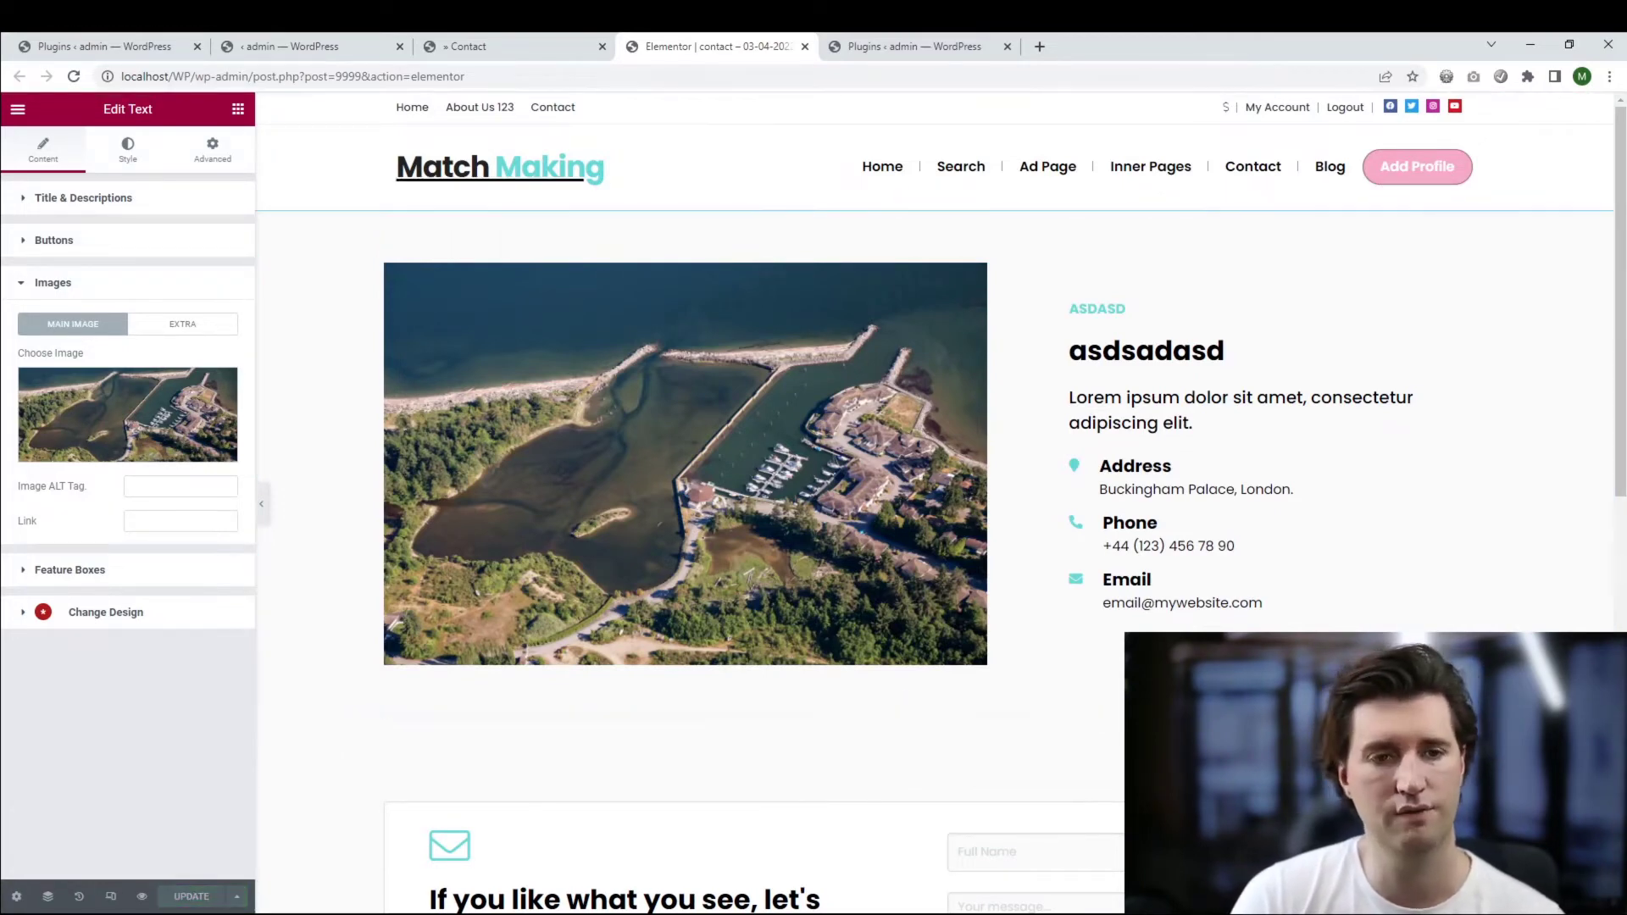
key(ctrl+Tab)
key(ctrl+3)
key(F5)
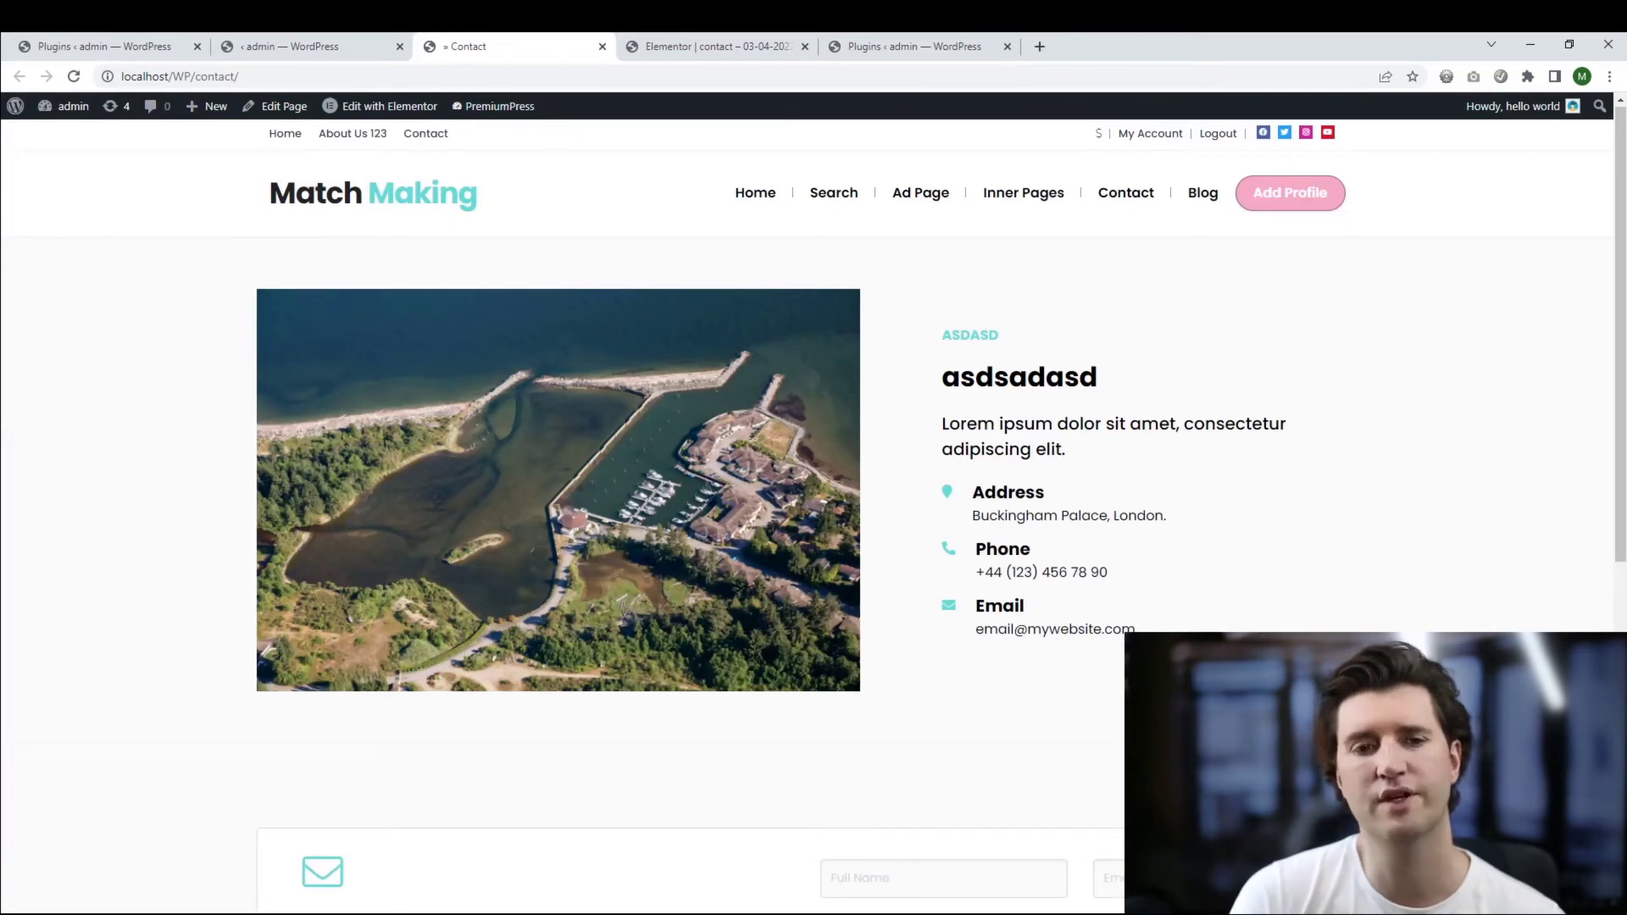
In Elementor, add a new section at the top of the Contact page and open the template library
scroll(932, 508, down, 1)
scroll(932, 509, up, 1)
key(ctrl+Tab)
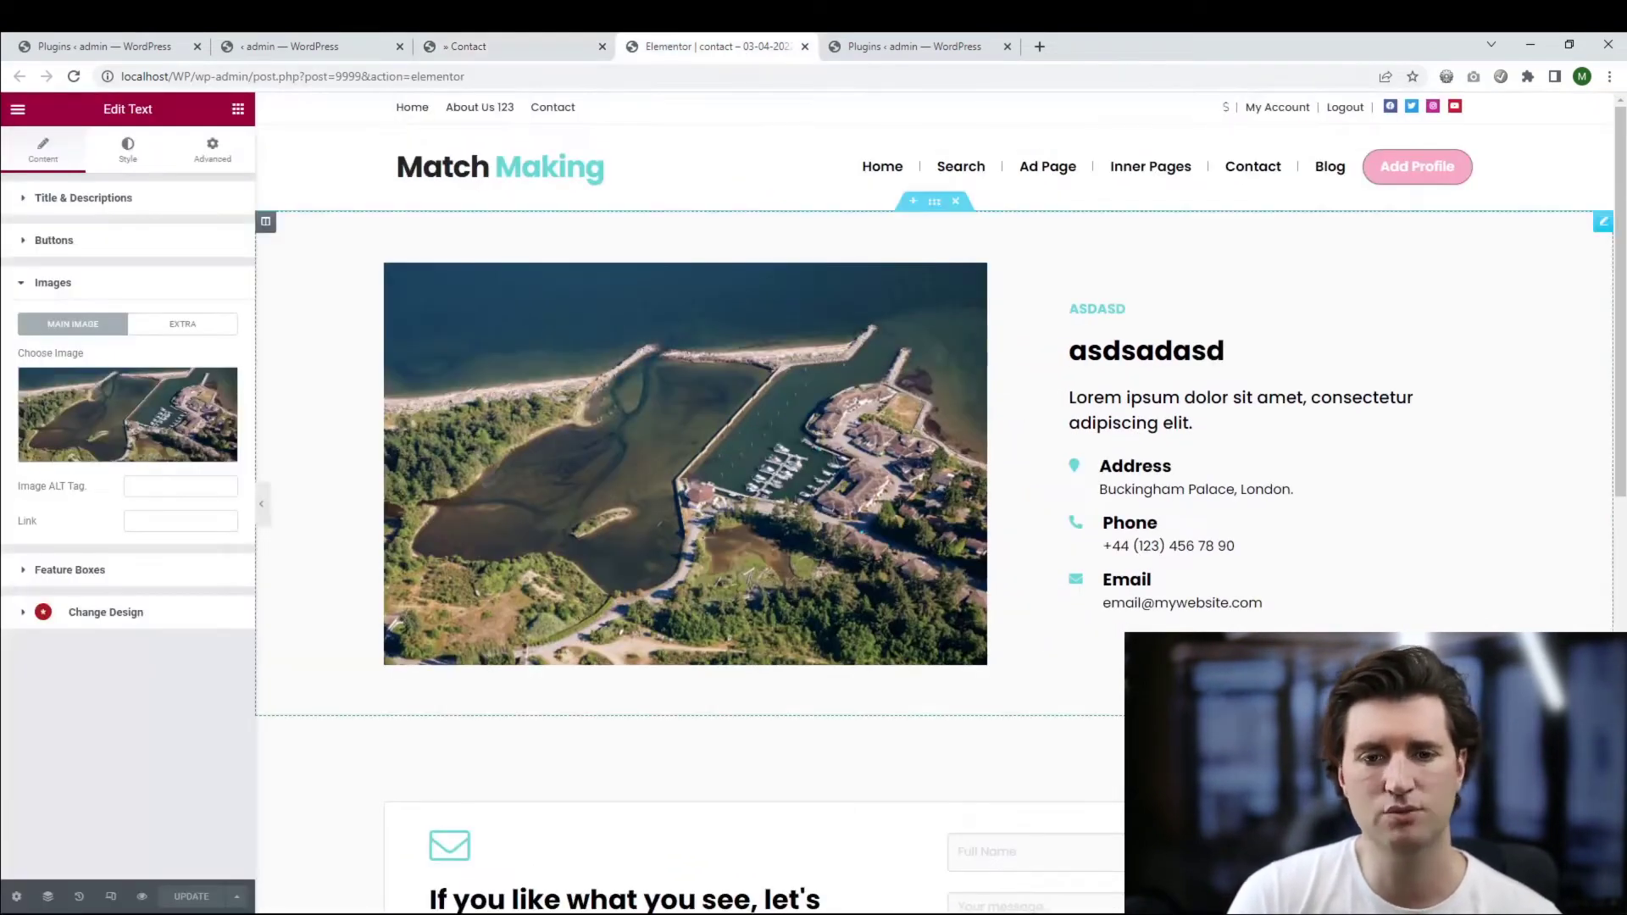
click(913, 201)
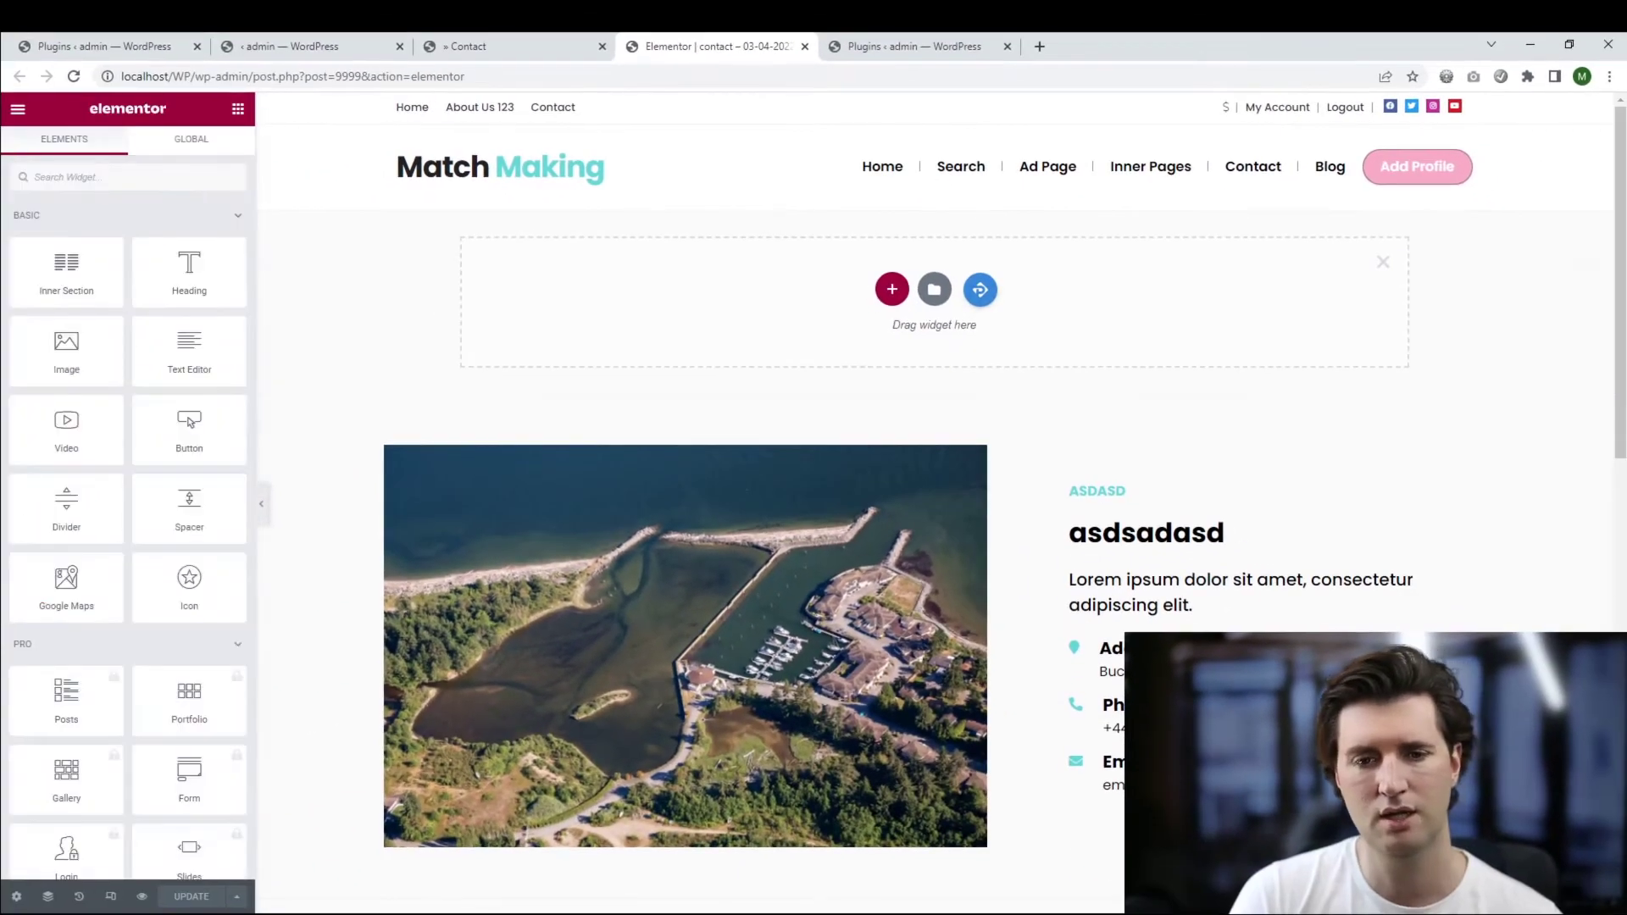
click(981, 288)
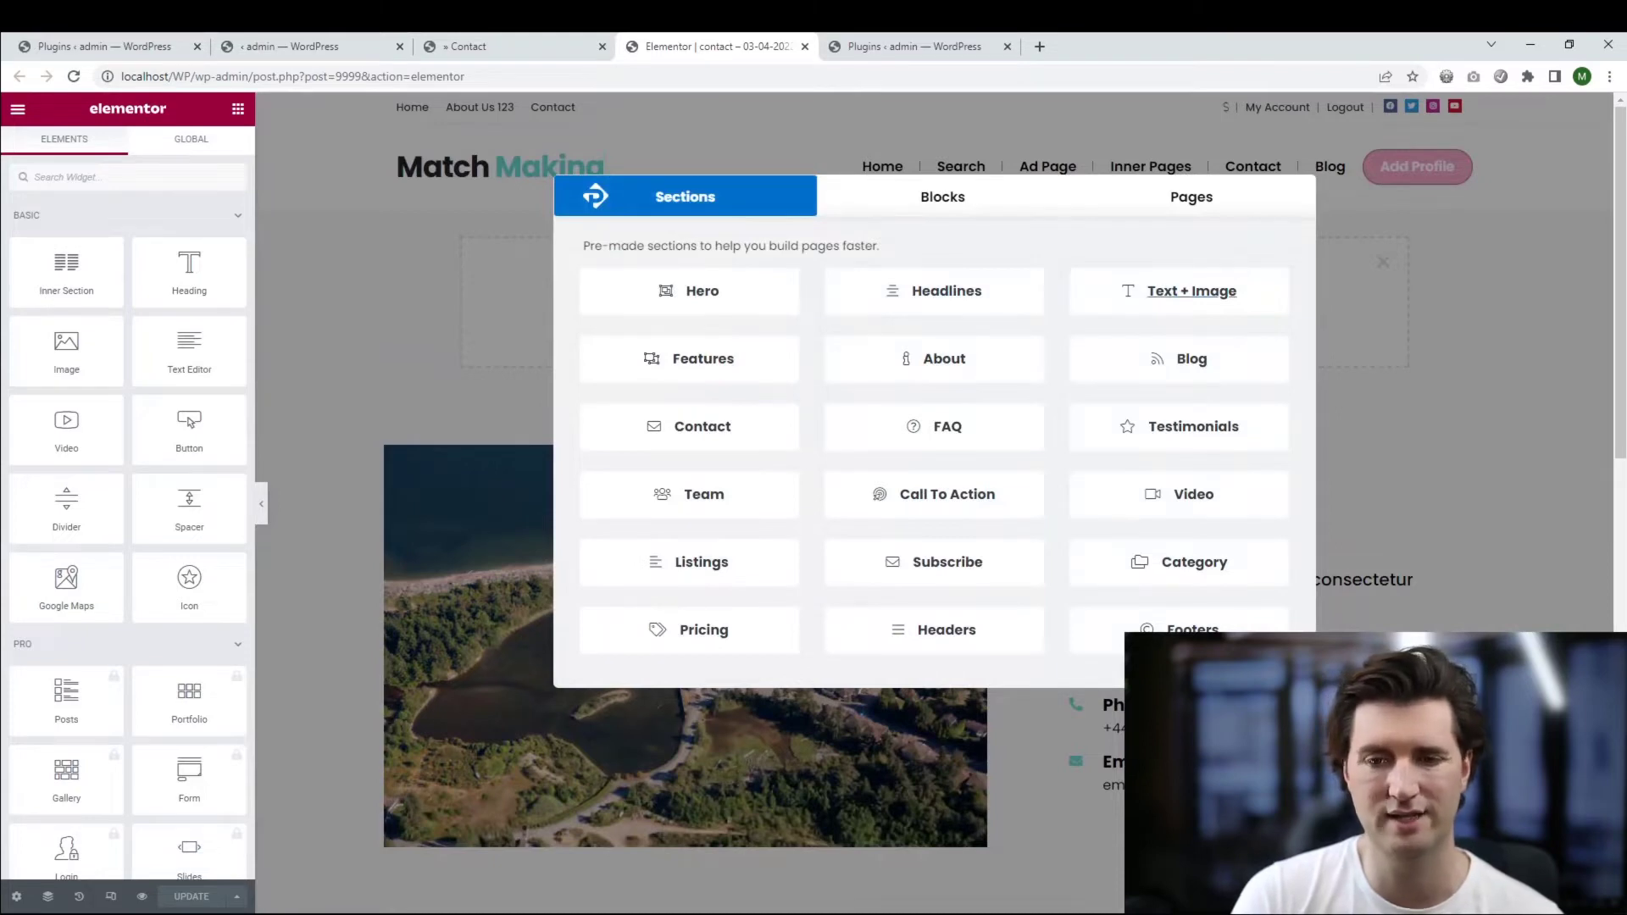
Insert the 'Build Something Amazing' Text + Image template into the page
click(1191, 291)
scroll(940, 480, down, 10)
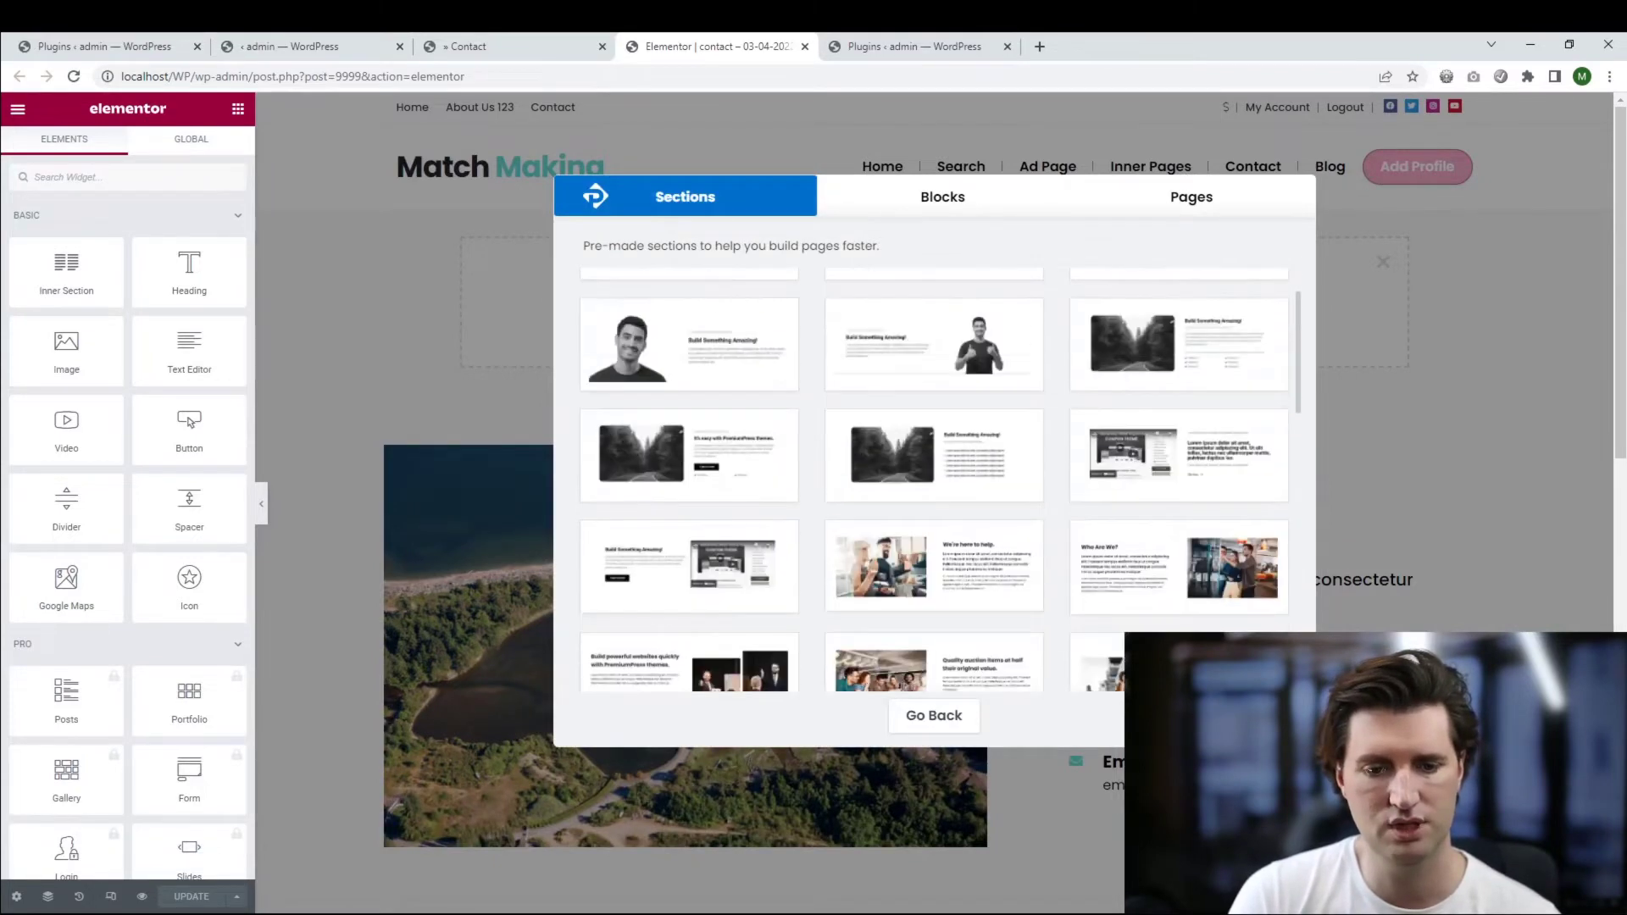
scroll(940, 481, up, 8)
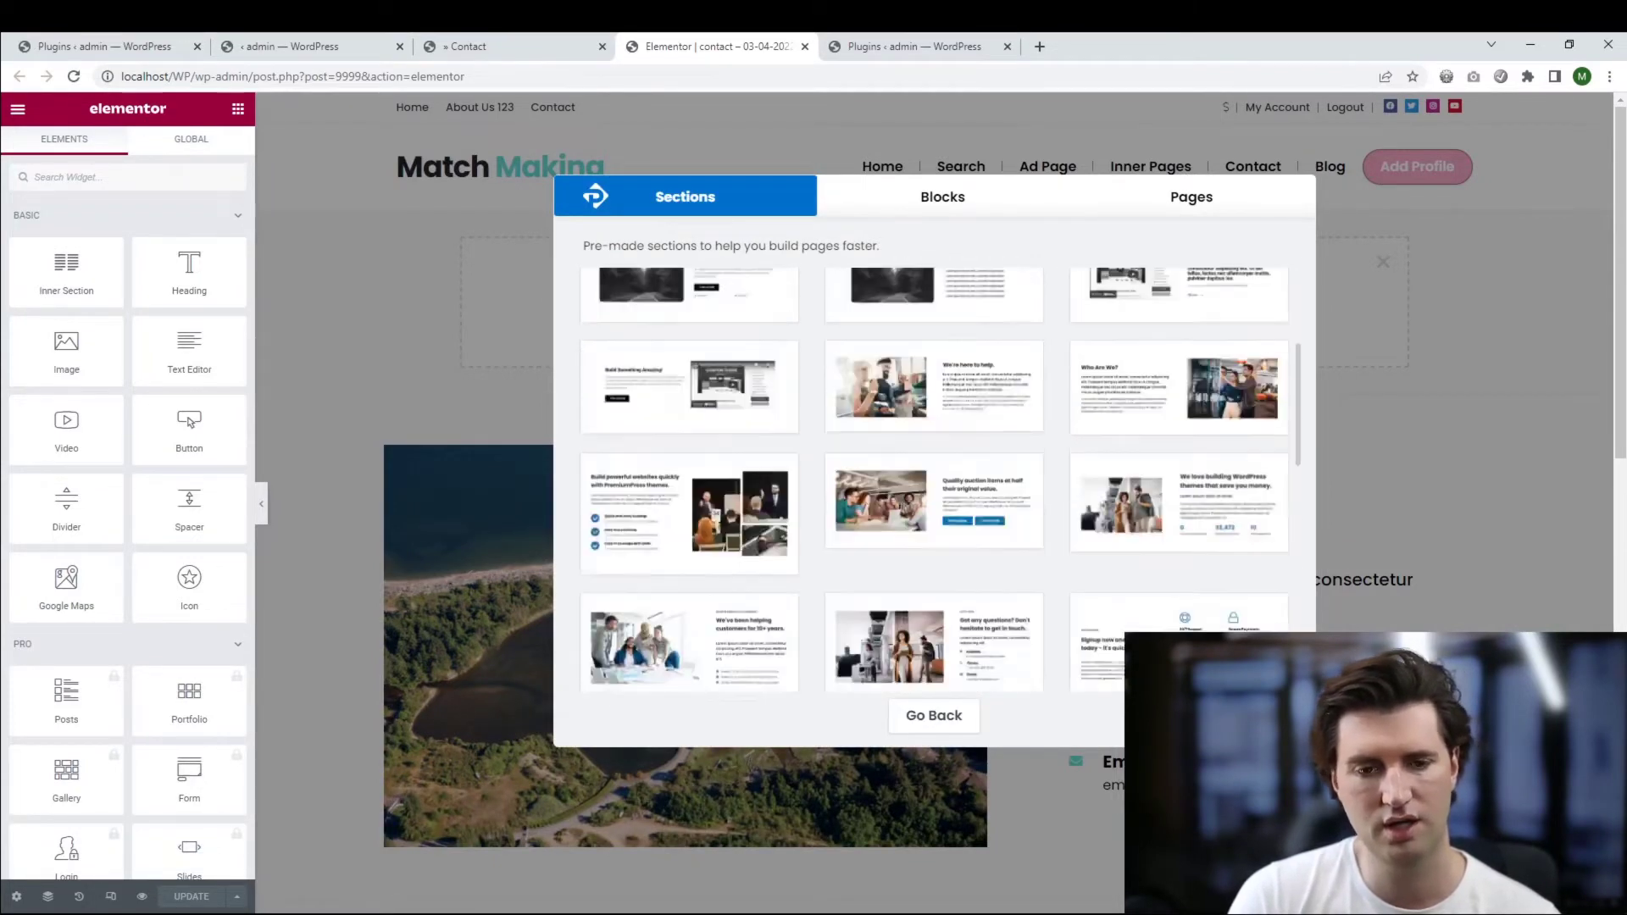
scroll(940, 480, up, 1)
click(934, 512)
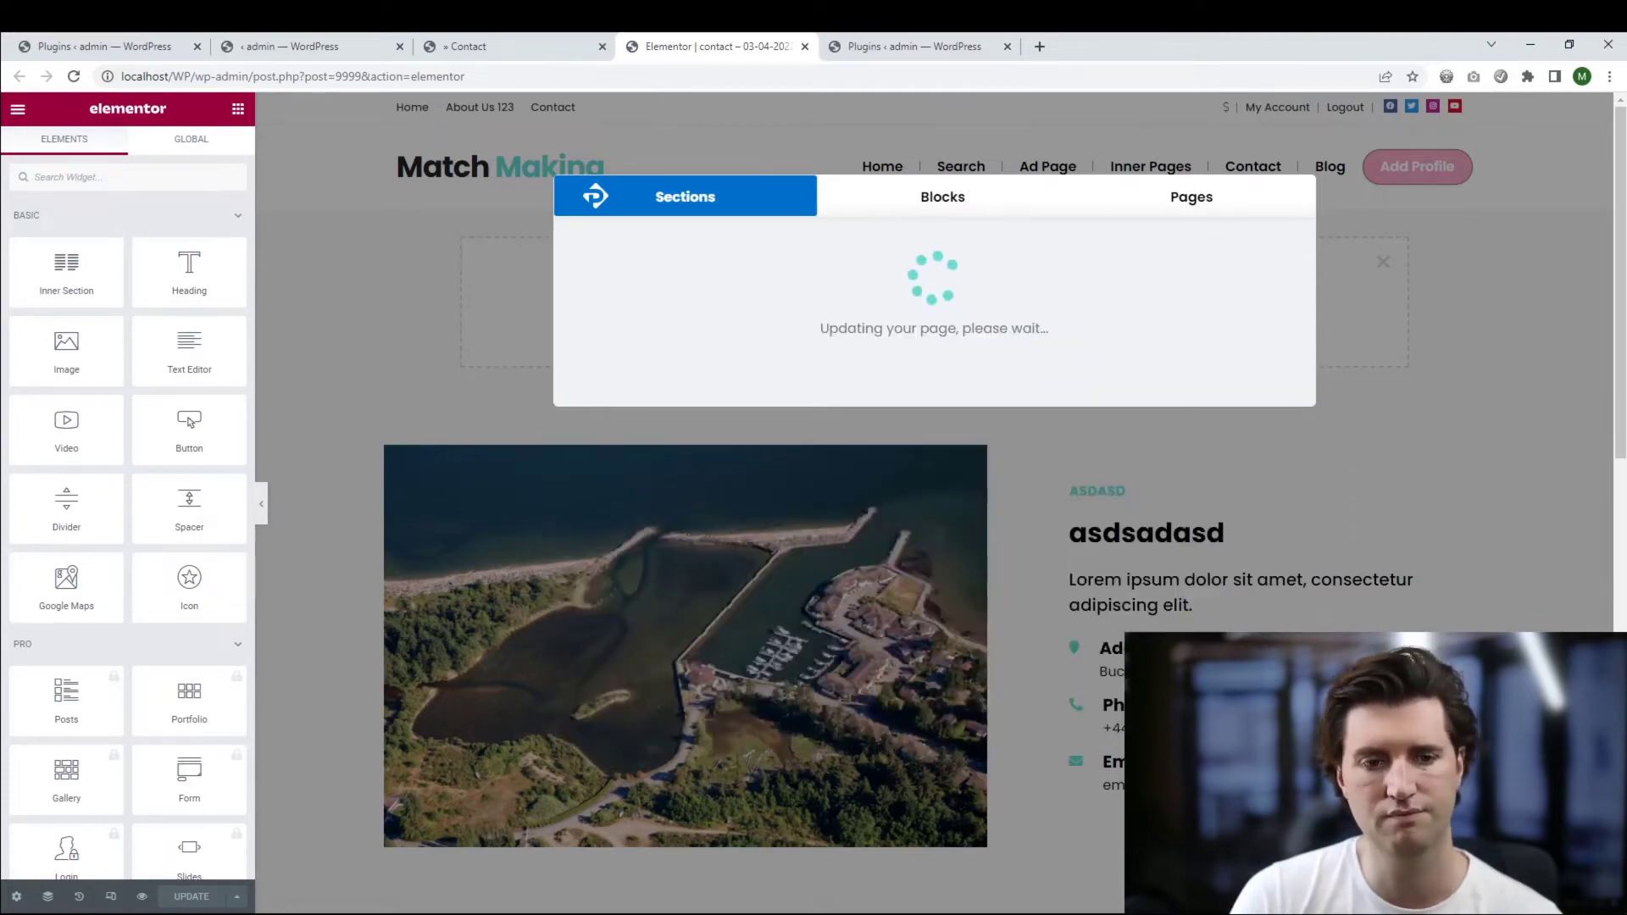
Drag the road-photo section below the contact block
scroll(941, 508, down, 5)
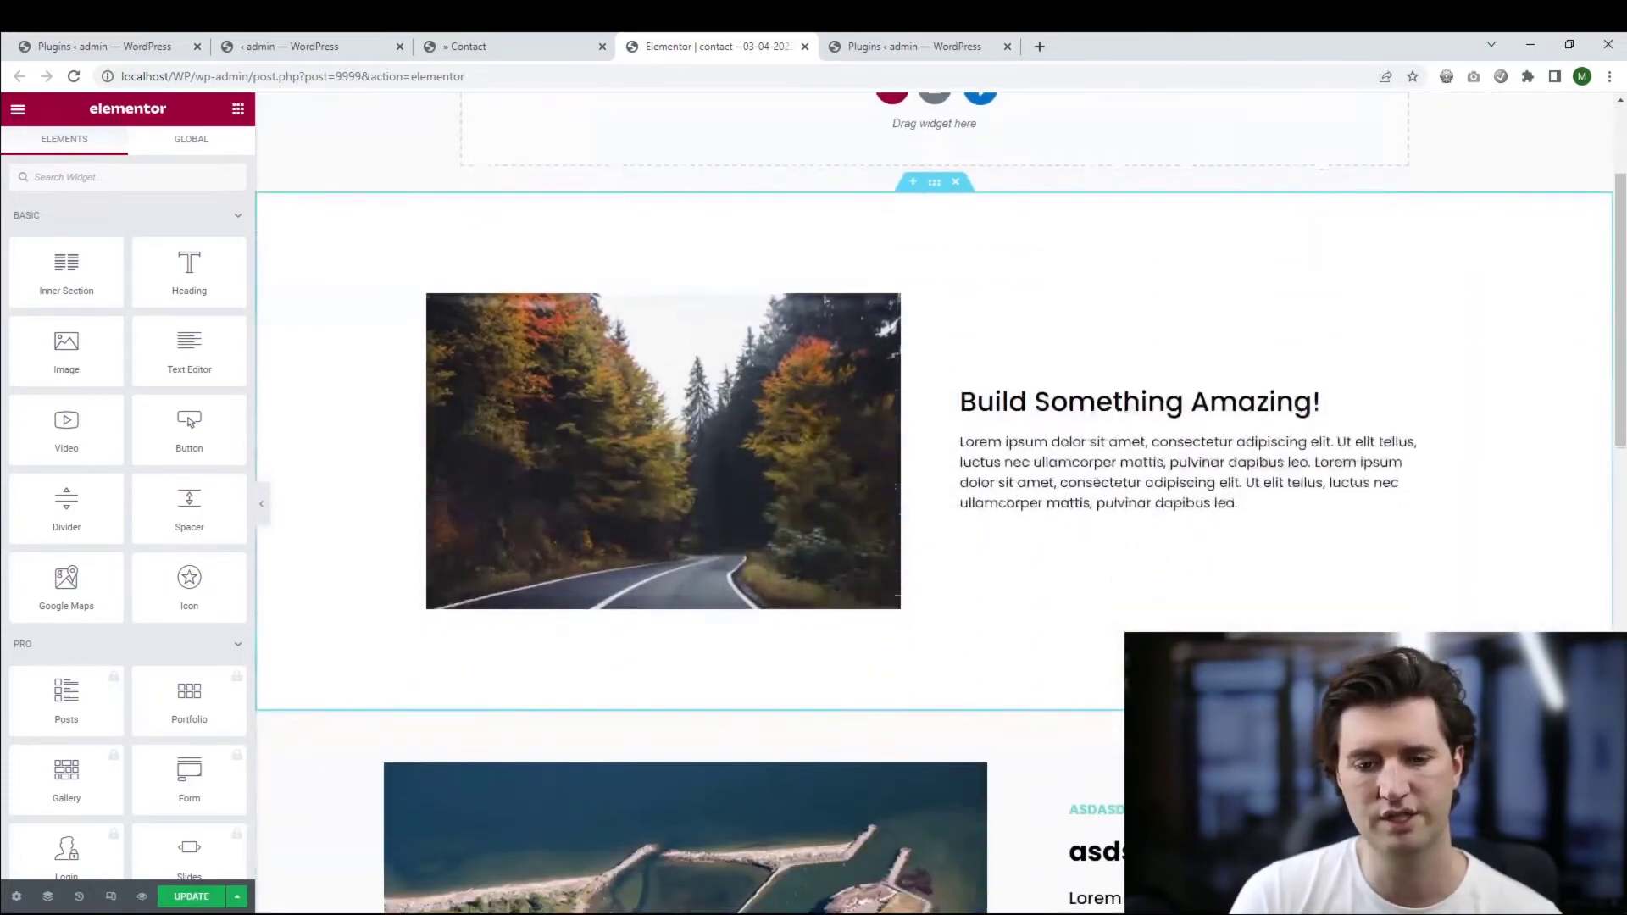
scroll(941, 509, up, 4)
scroll(940, 509, down, 2)
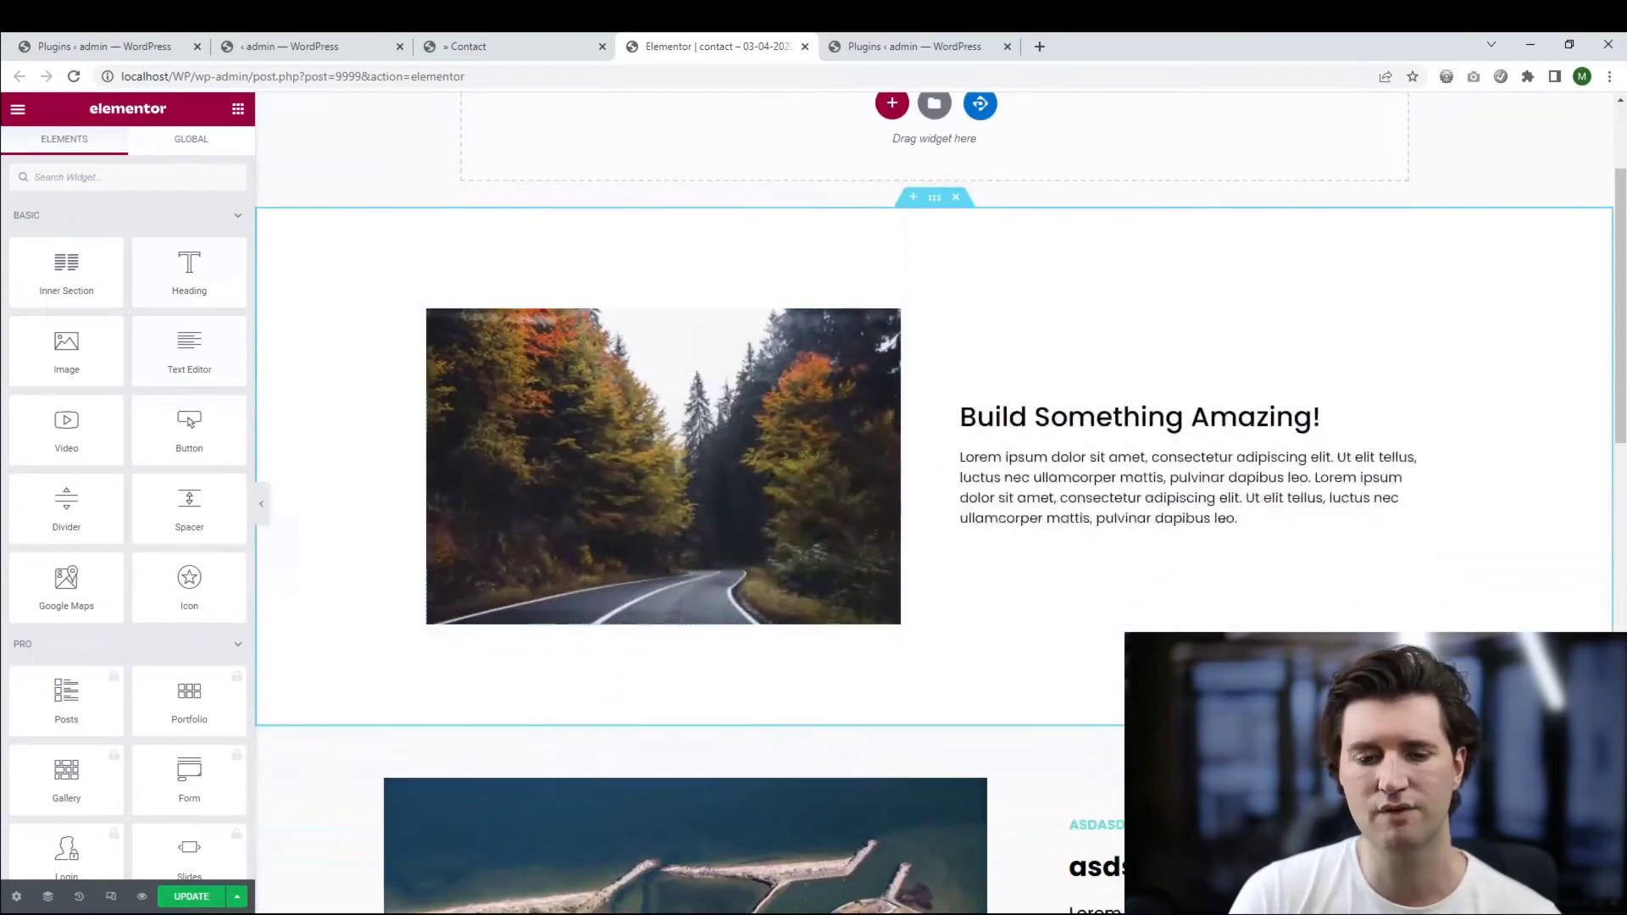
drag(934, 197, 1006, 690)
scroll(941, 509, down, 4)
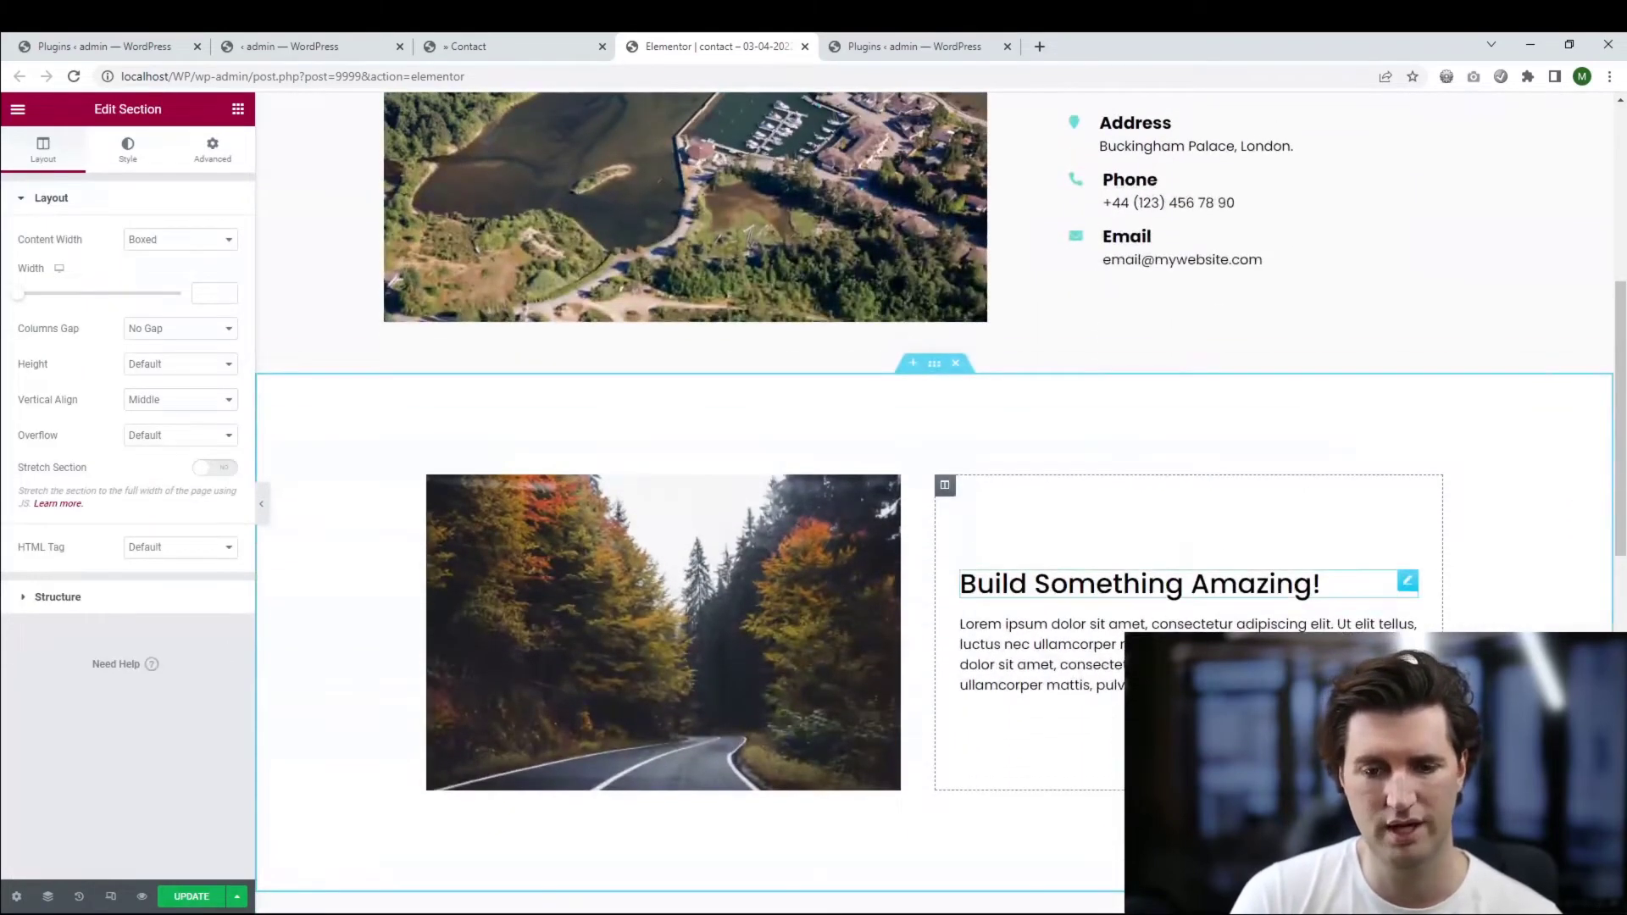
Replace 'Something' in the heading with 'asdasdasdasd' and refresh the live Contact page
double_click(1093, 583)
text(asdasdasdasd)
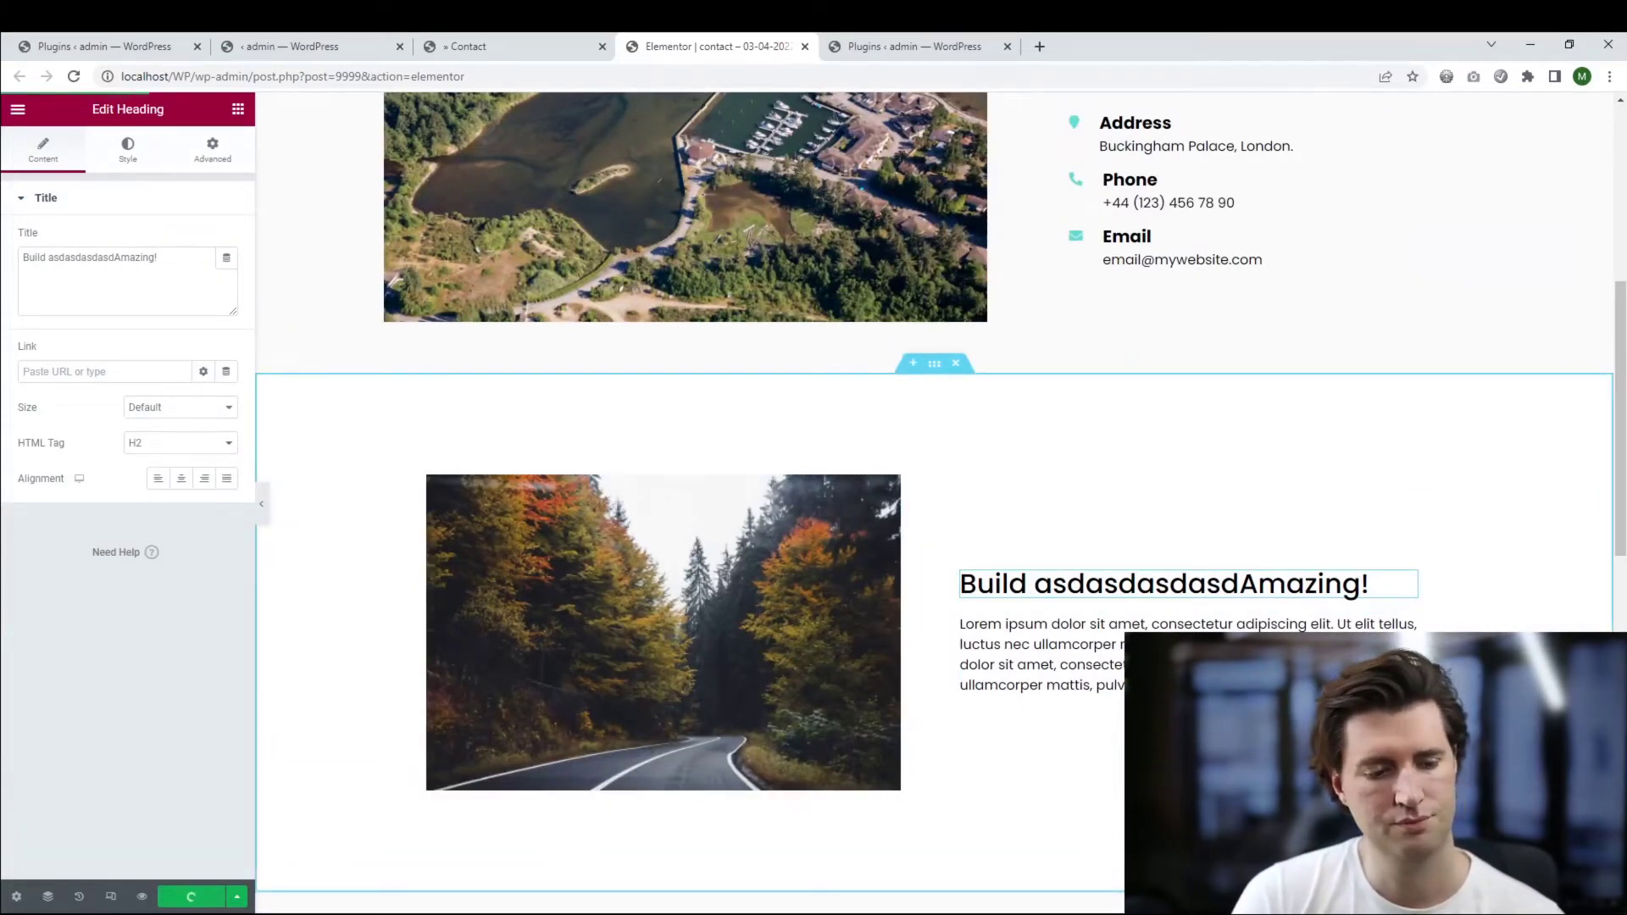
key(ctrl+shift+Tab)
key(F5)
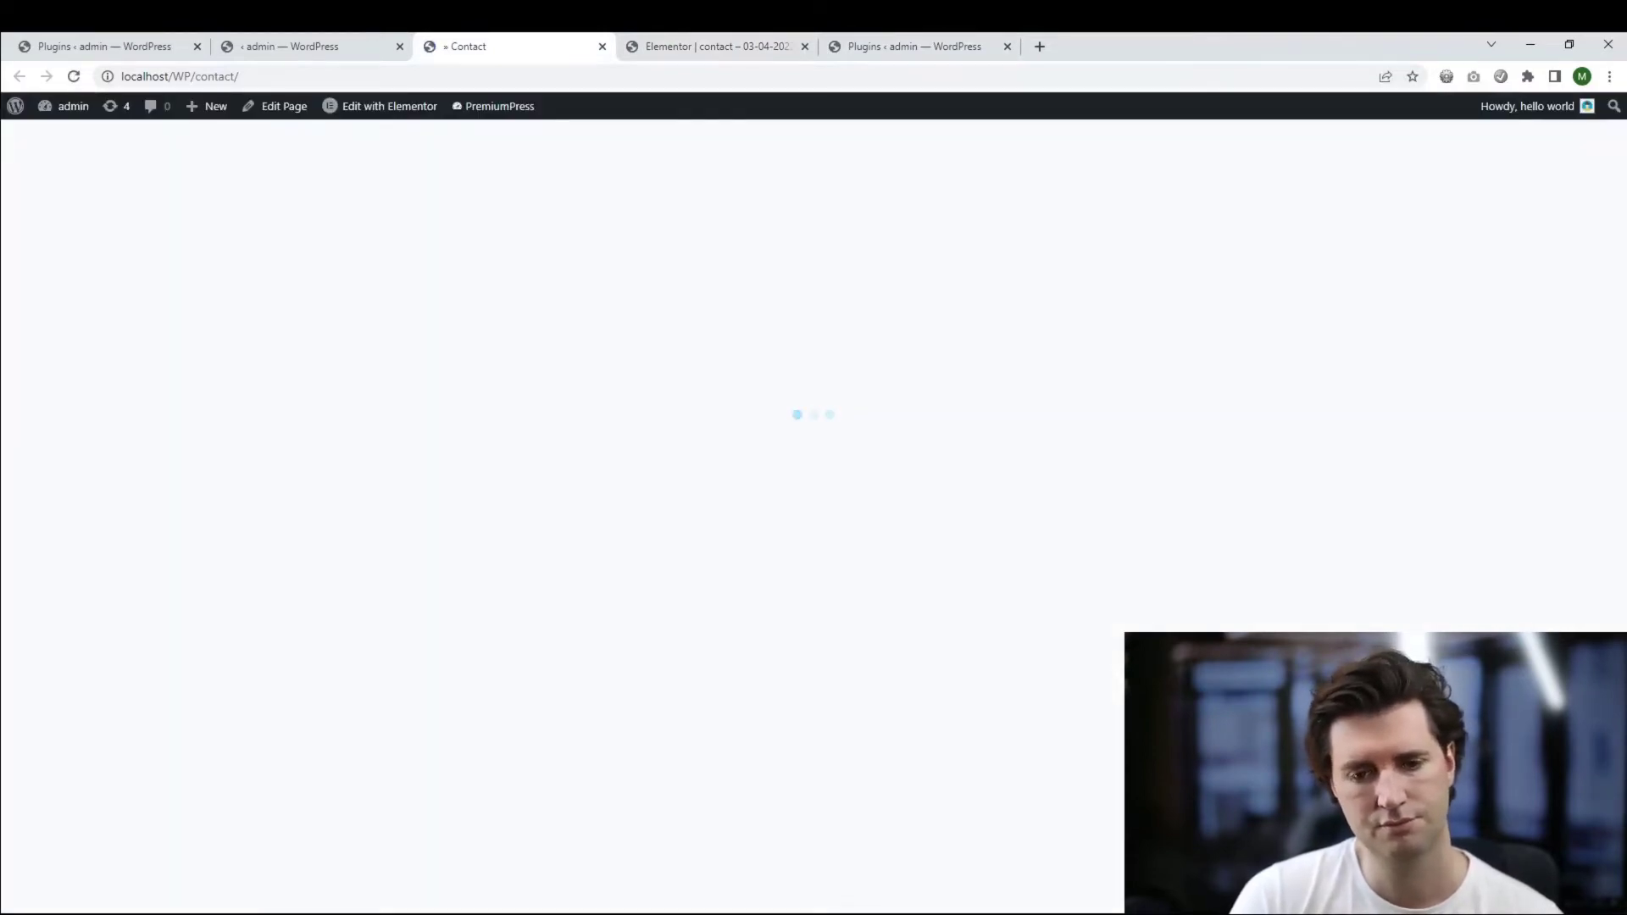
scroll(814, 509, down, 6)
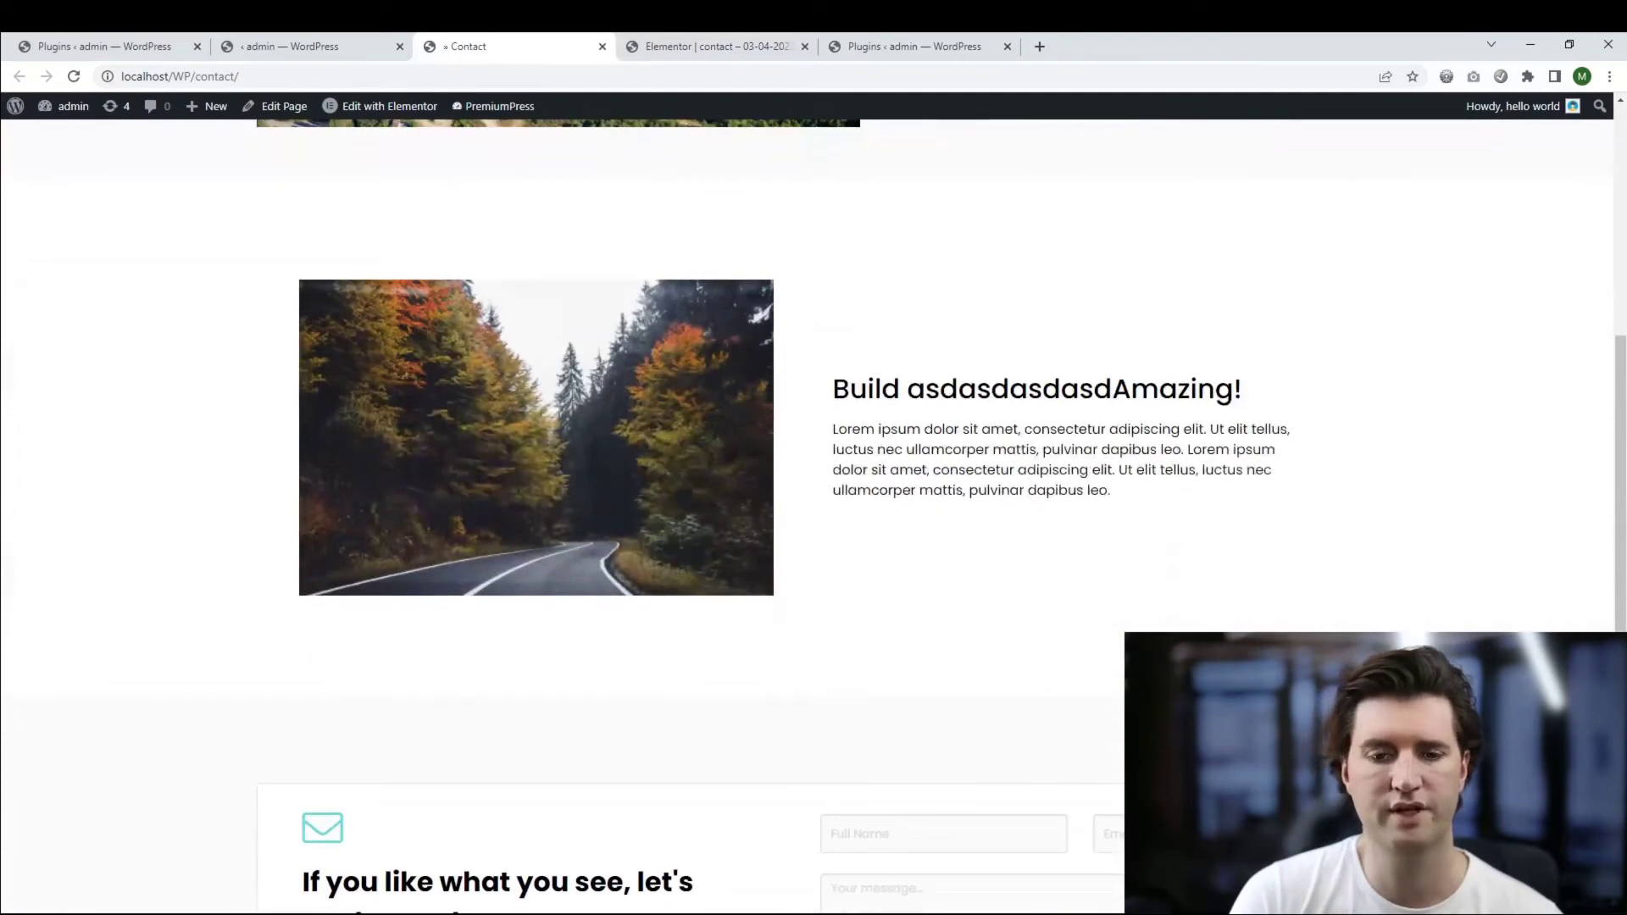
scroll(813, 509, up, 6)
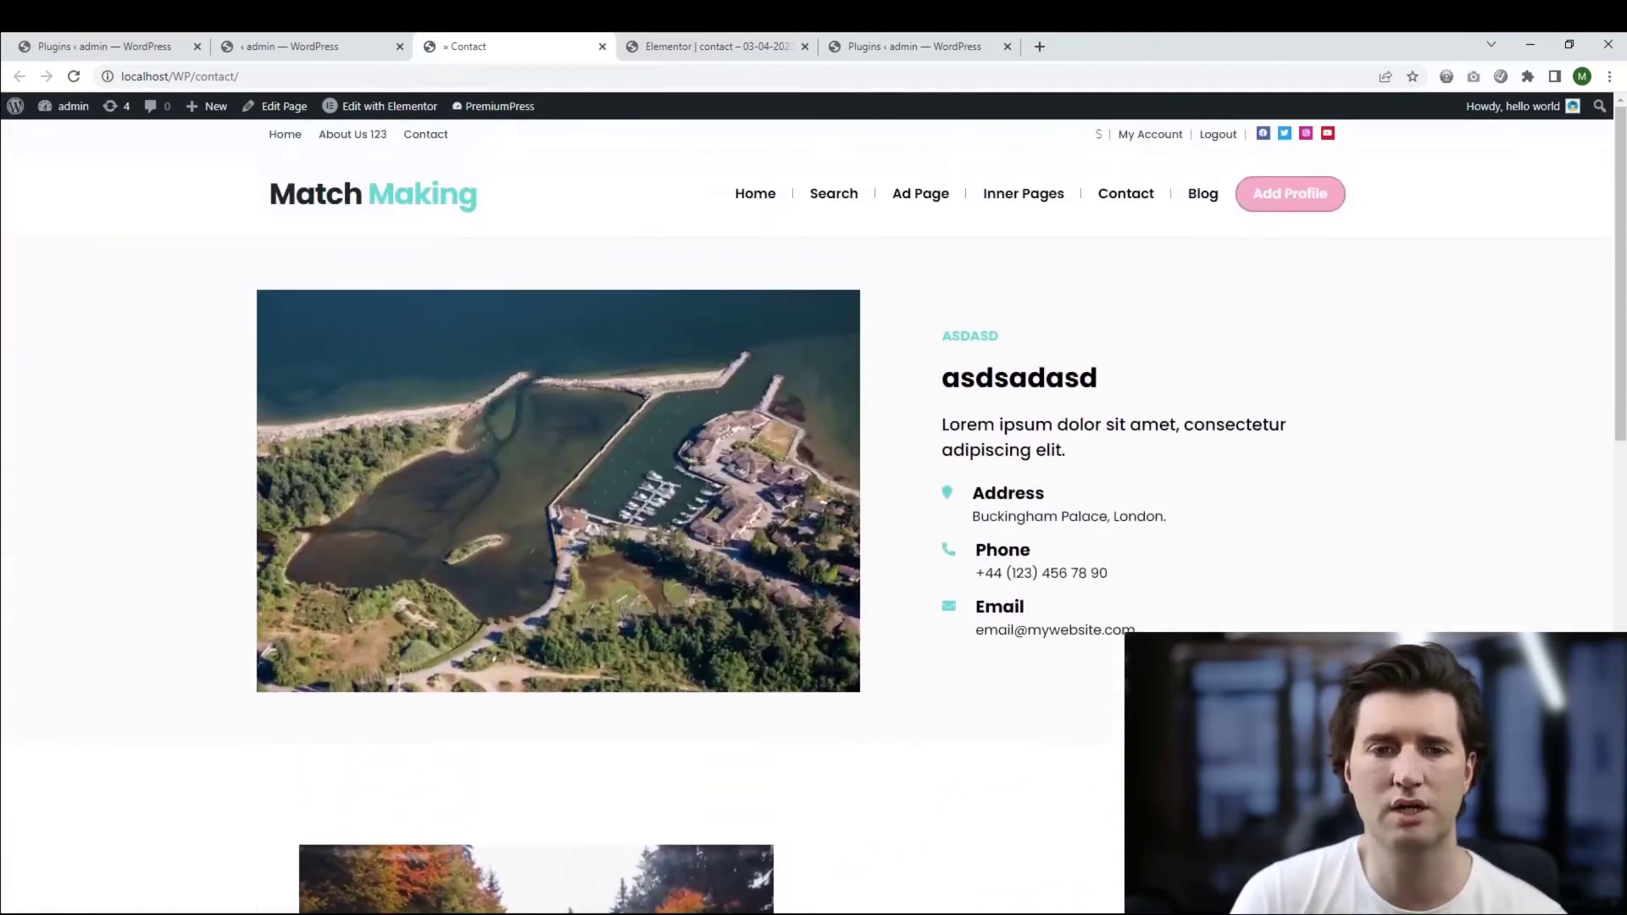
key(ctrl+Tab)
scroll(932, 509, up, 8)
scroll(932, 508, up, 1)
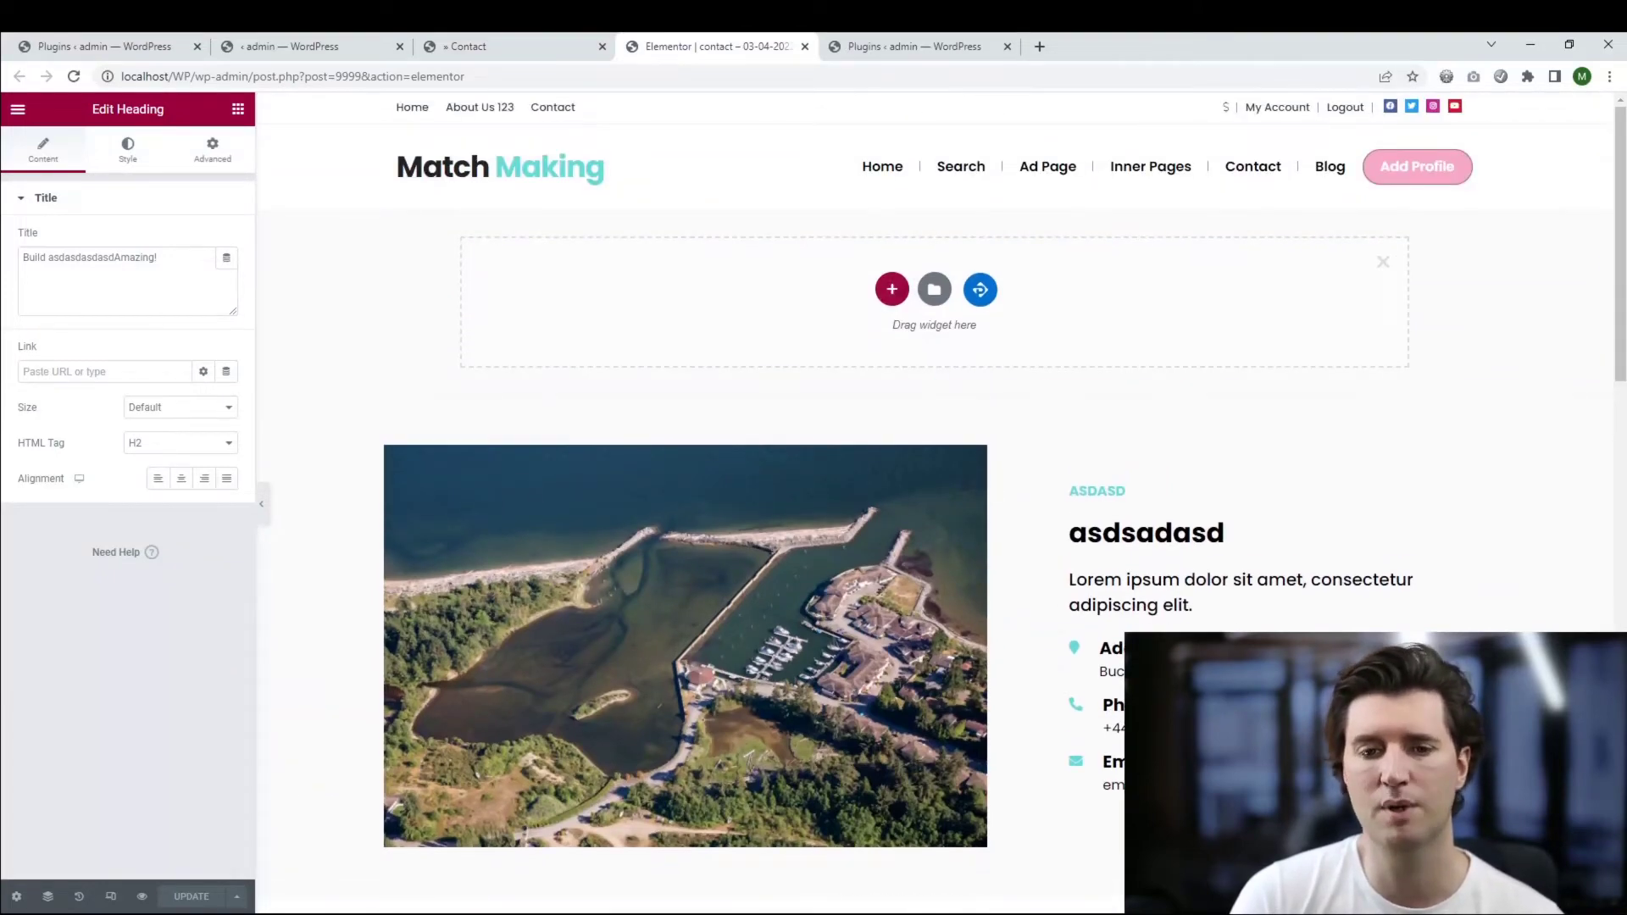
click(980, 289)
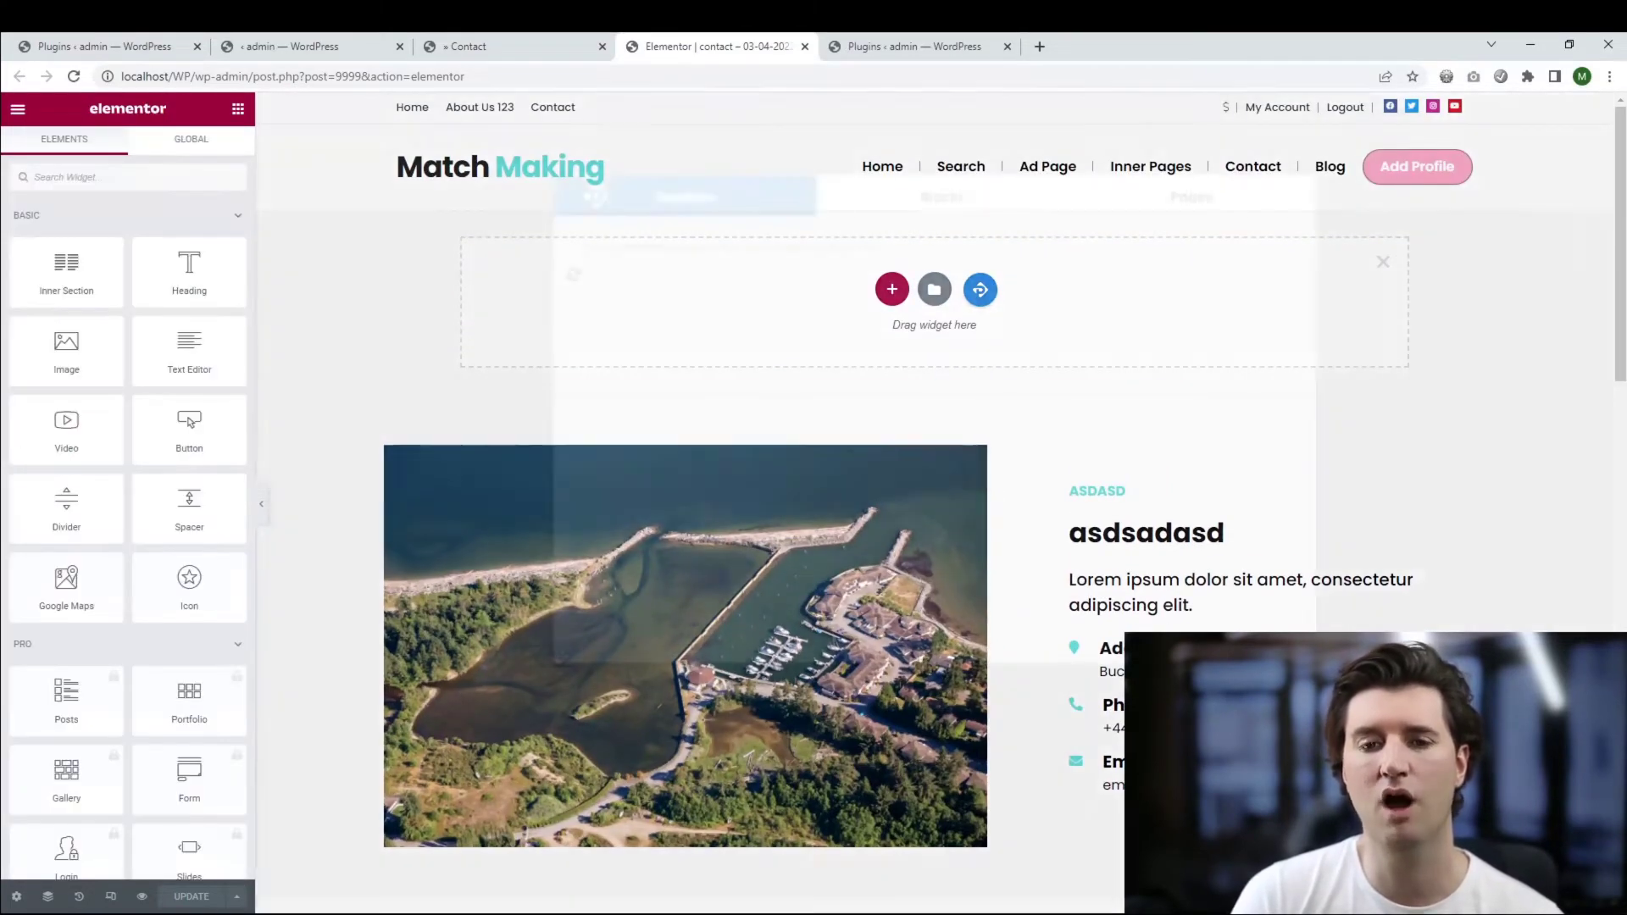
click(942, 195)
click(1191, 196)
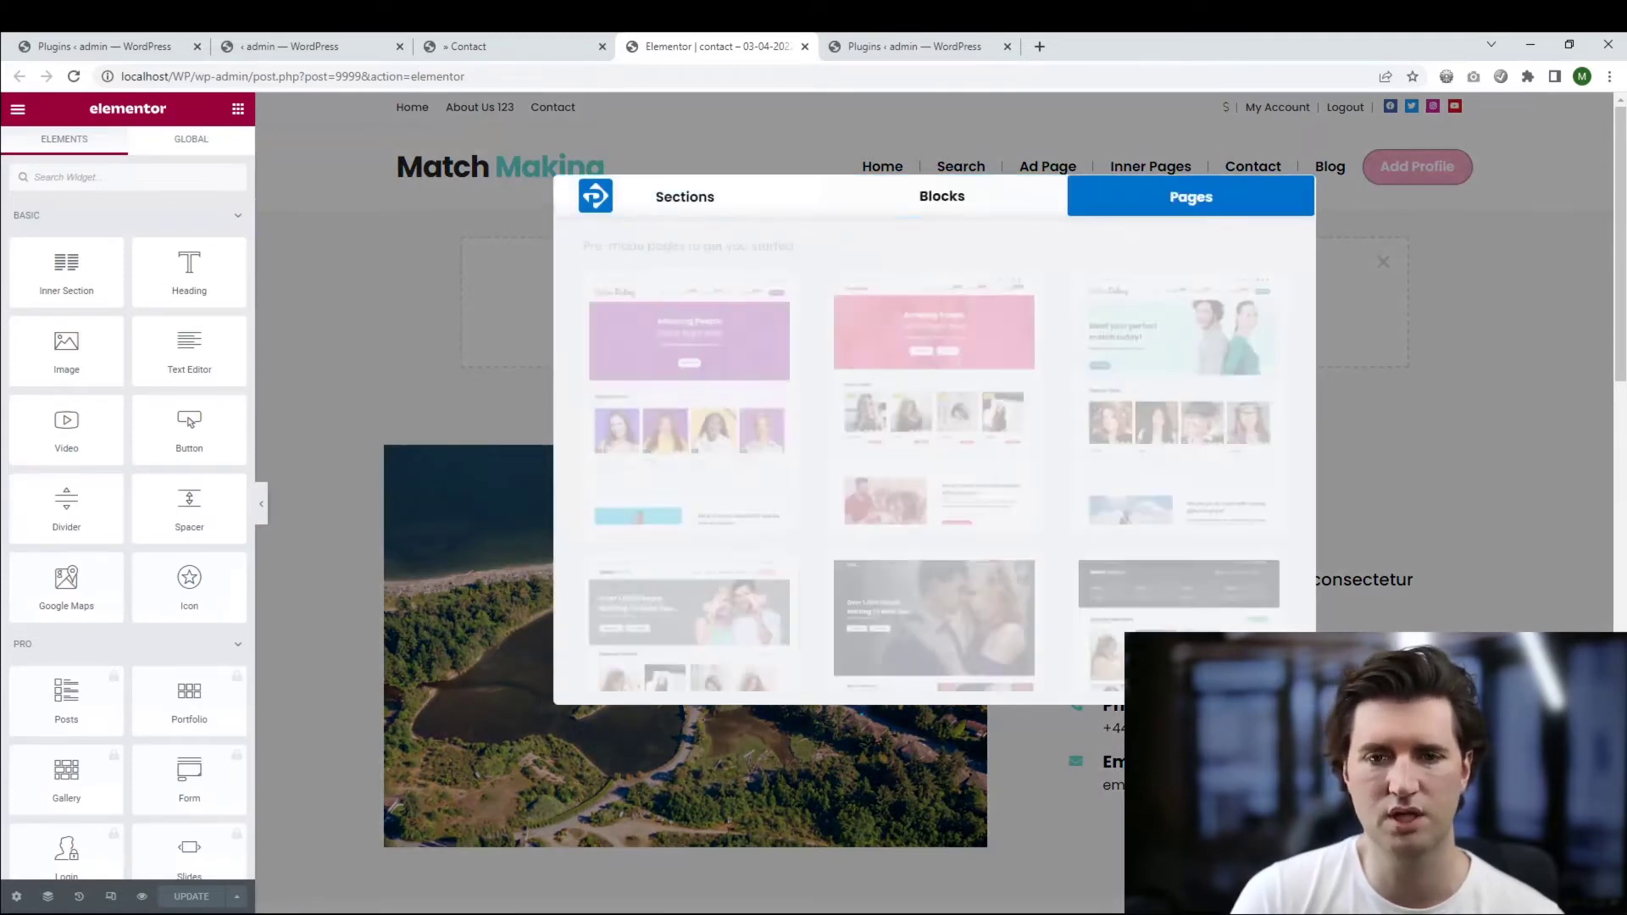
click(686, 196)
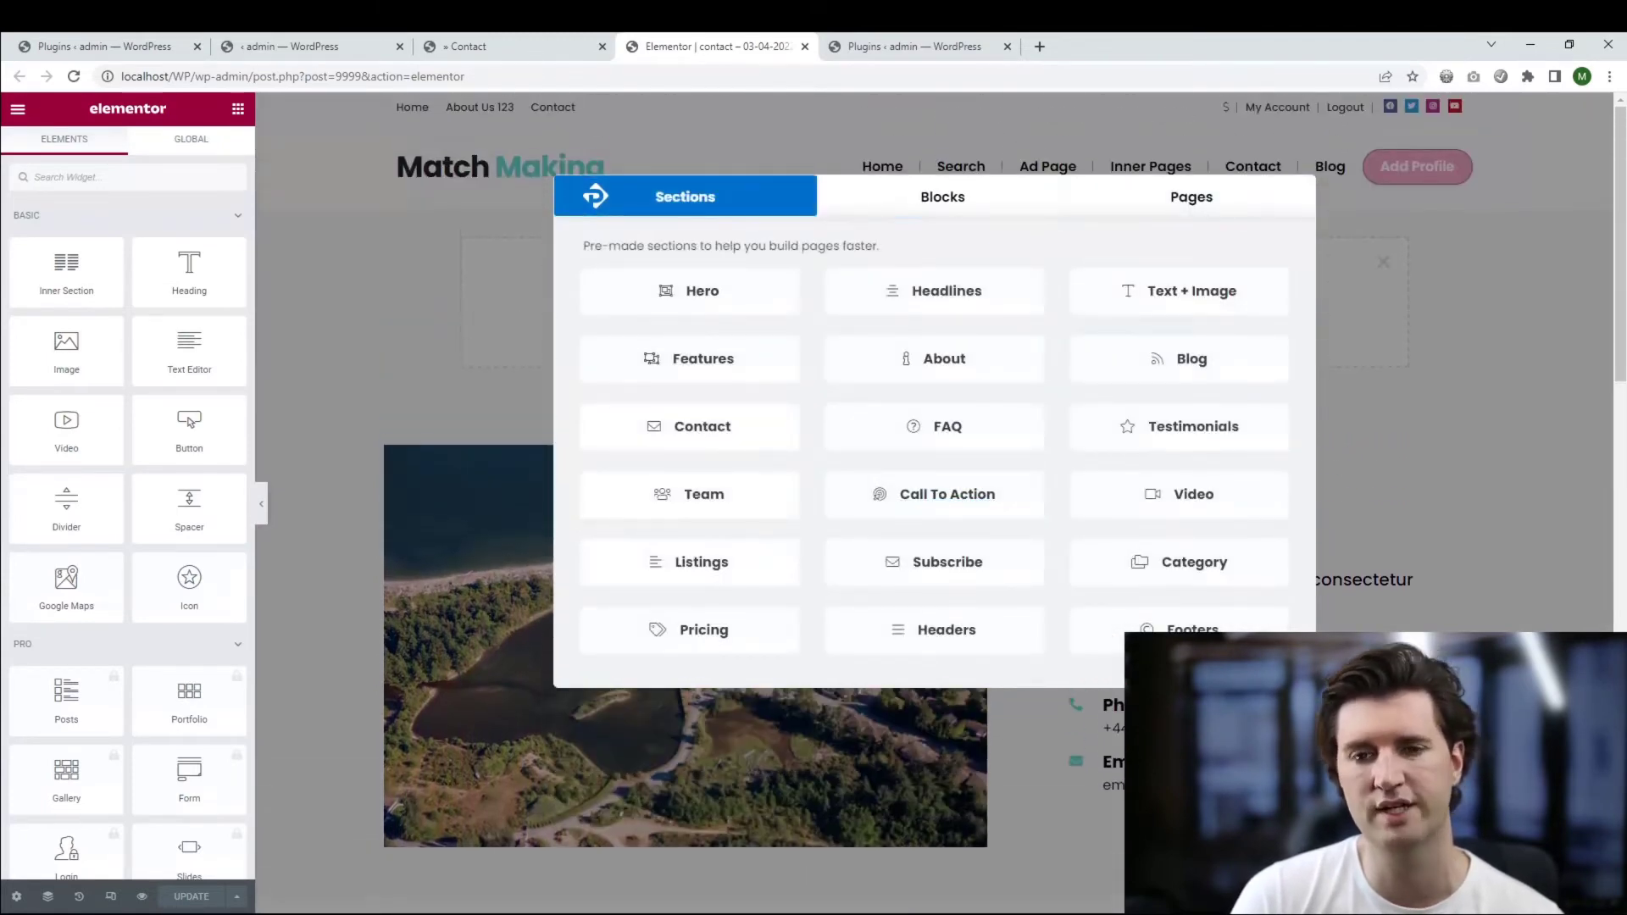
key(Escape)
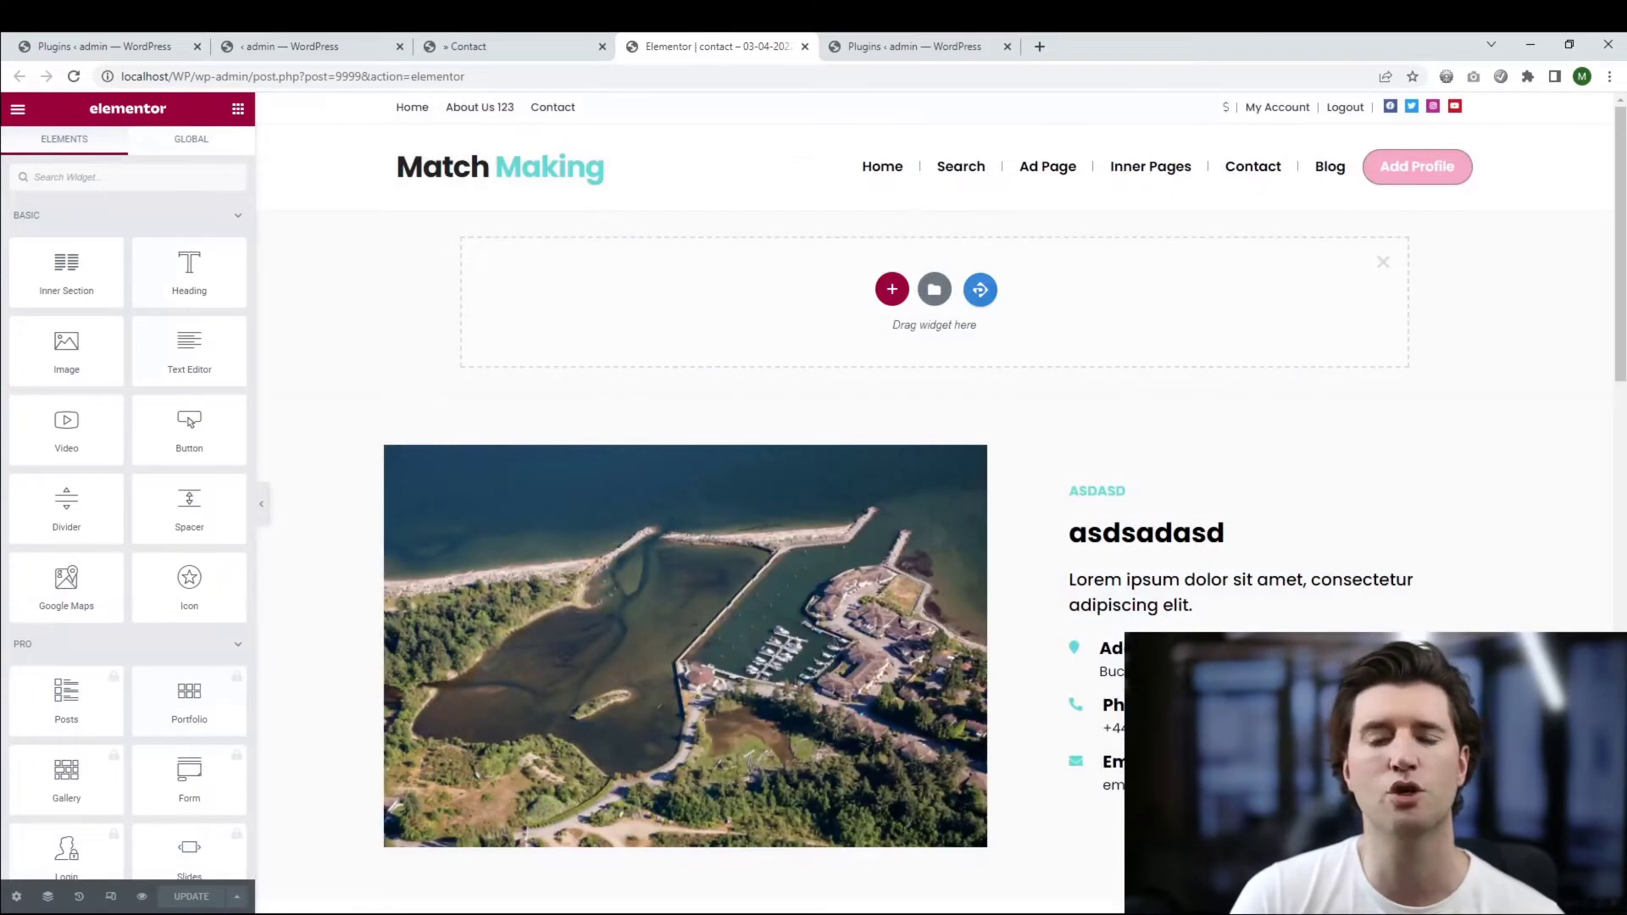
click(980, 289)
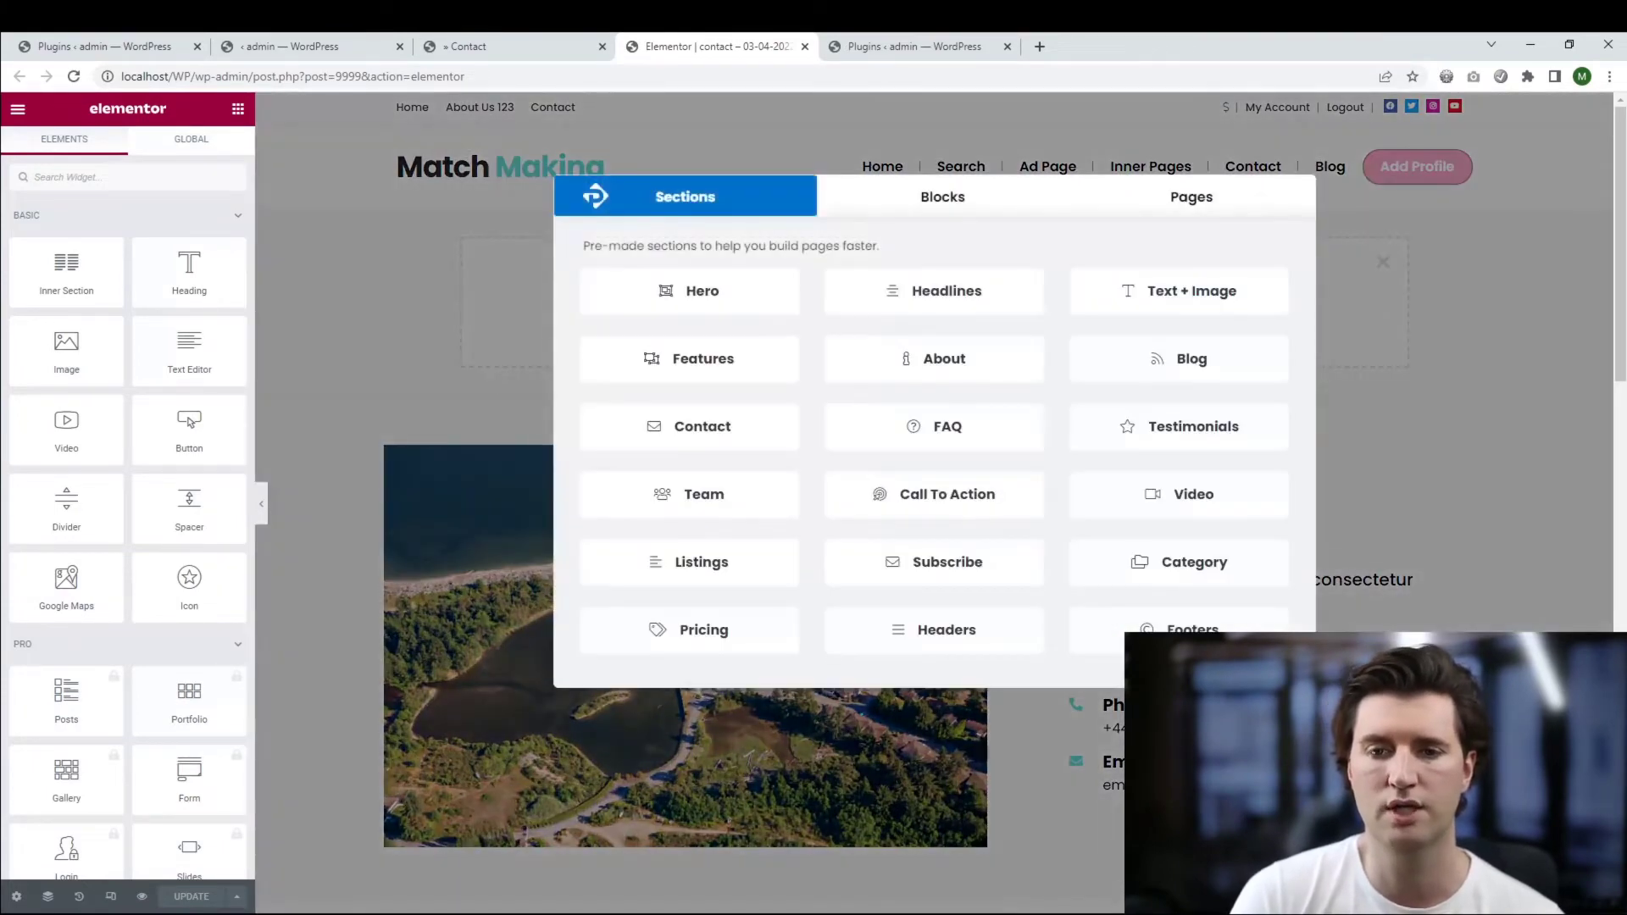
key(Escape)
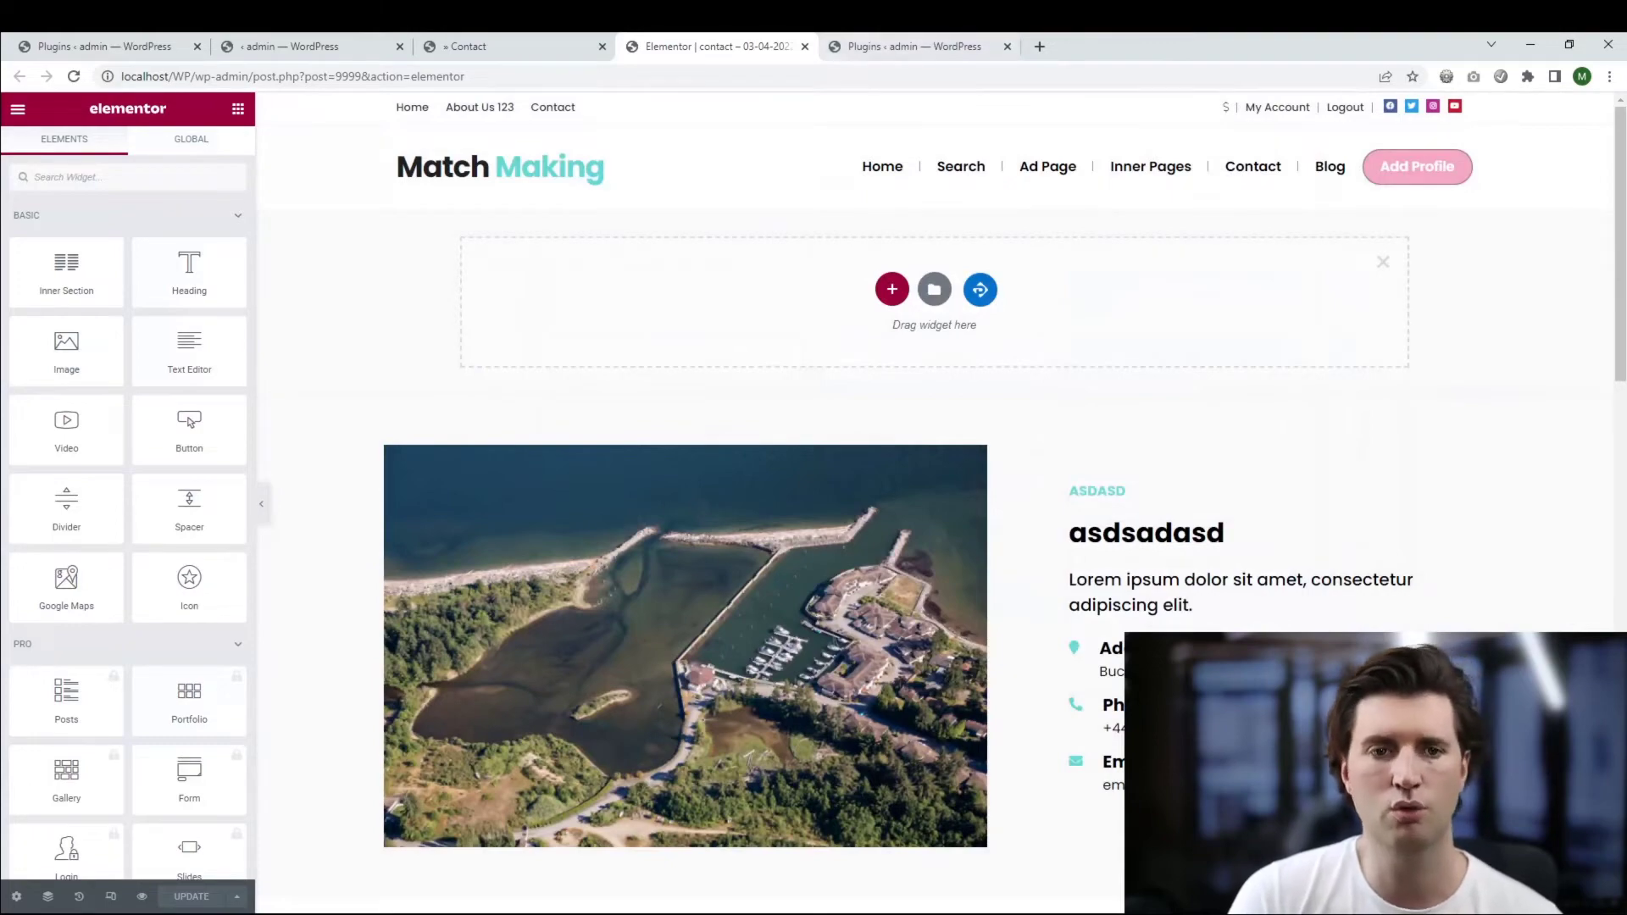
click(906, 45)
key(ctrl+shift+Tab)
key(ctrl+shift+Tab)
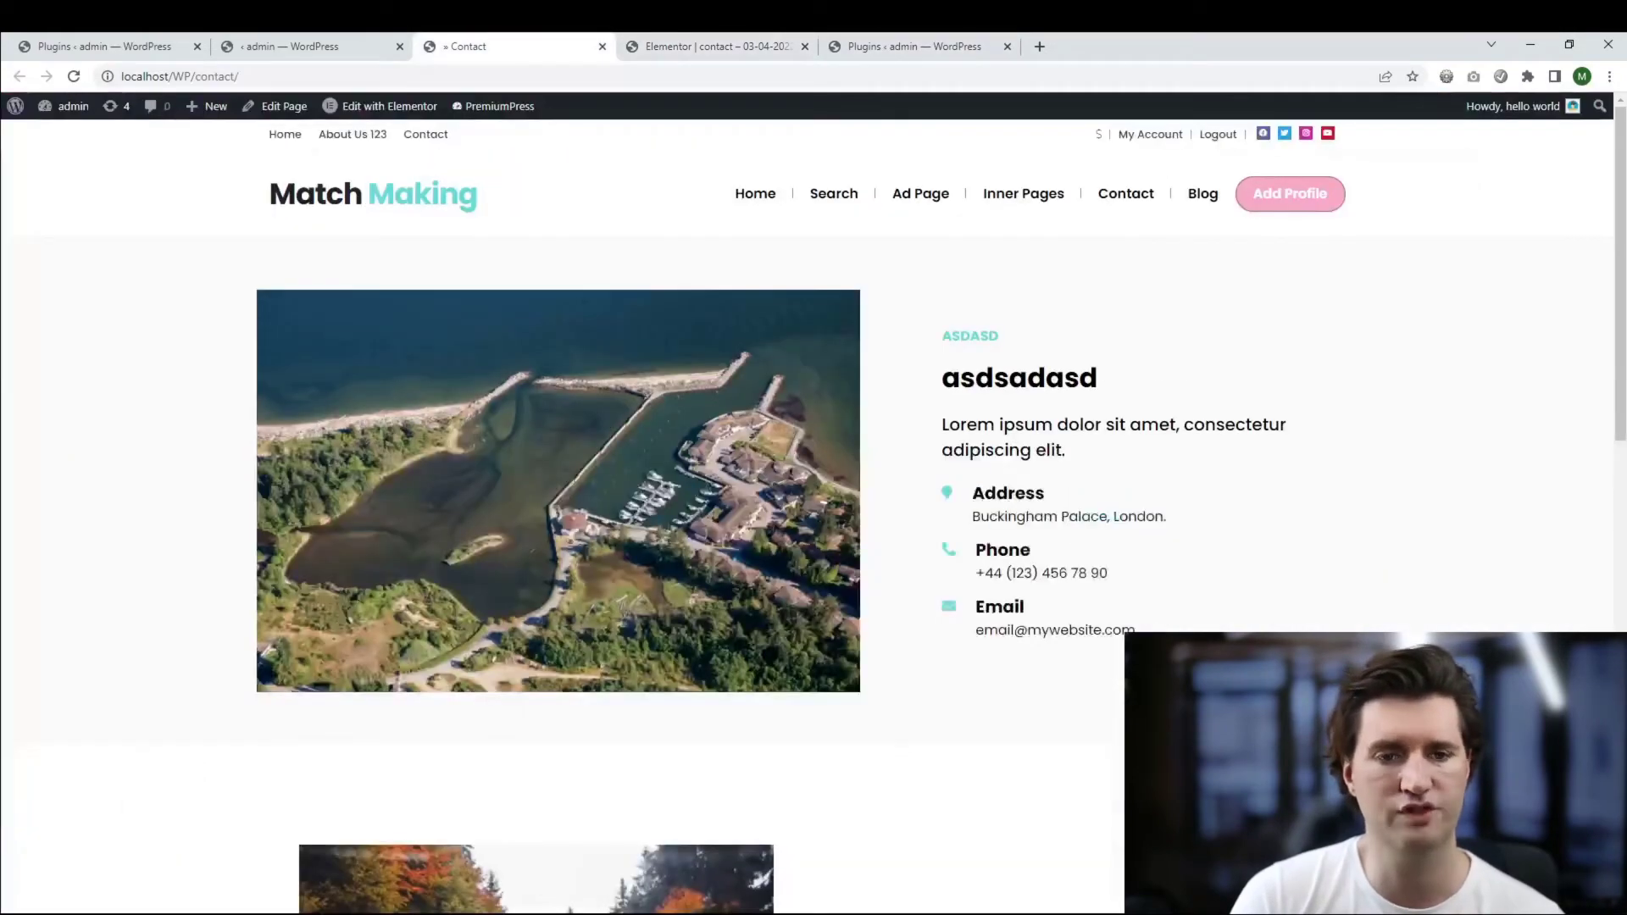
Scroll down the live Contact page to check the contact form at the bottom
scroll(813, 508, down, 1)
scroll(814, 509, down, 10)
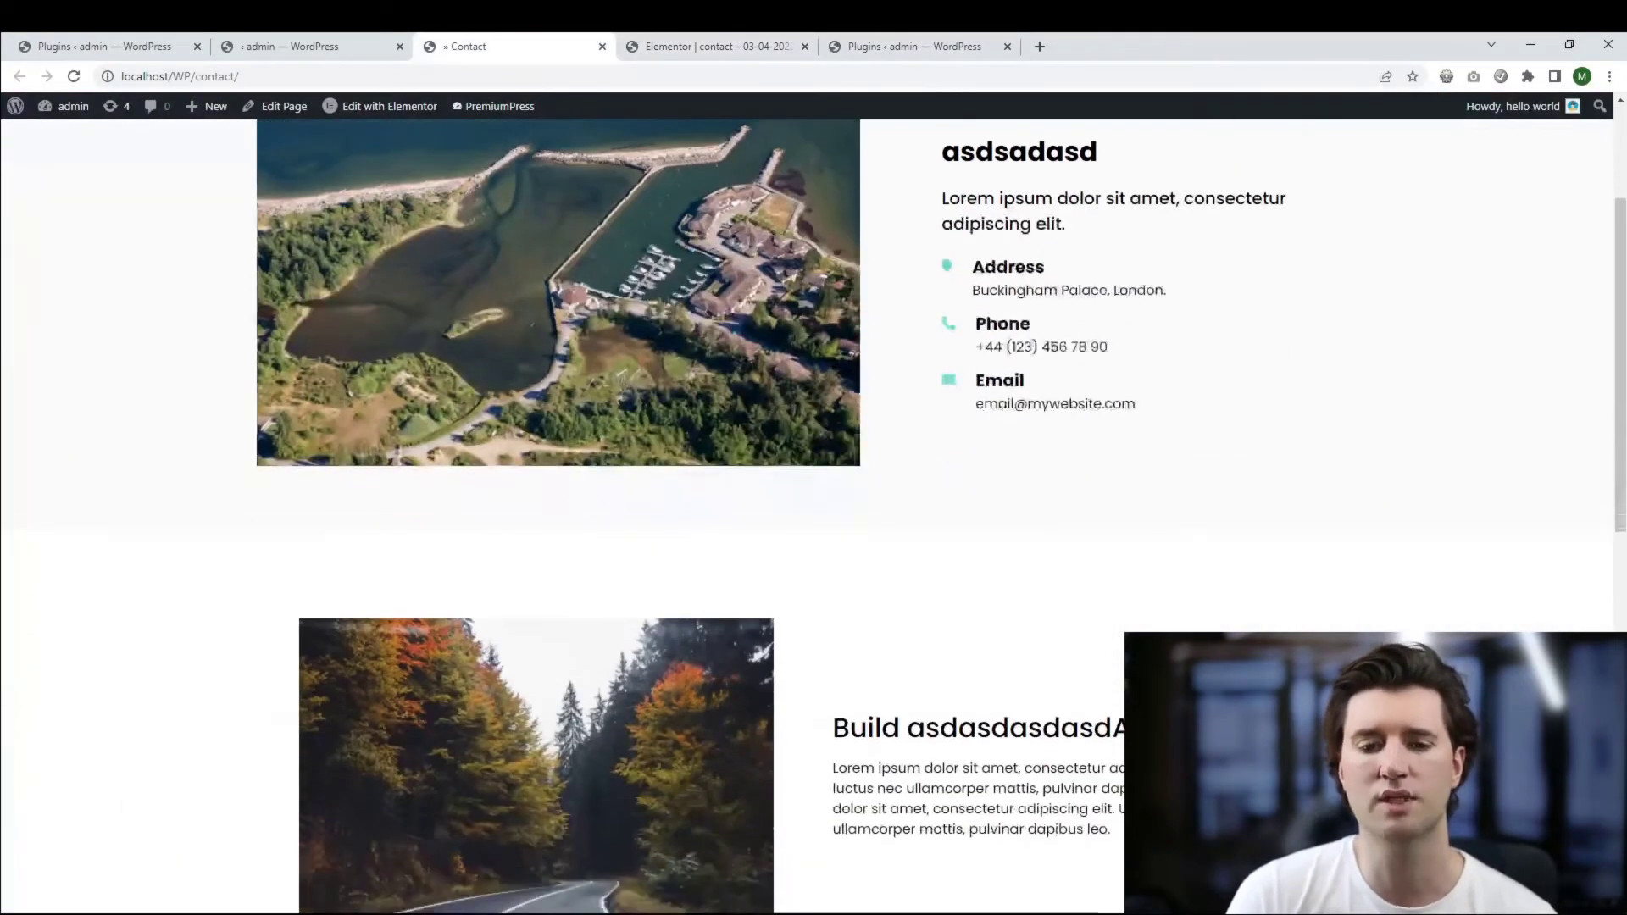
scroll(814, 508, down, 1)
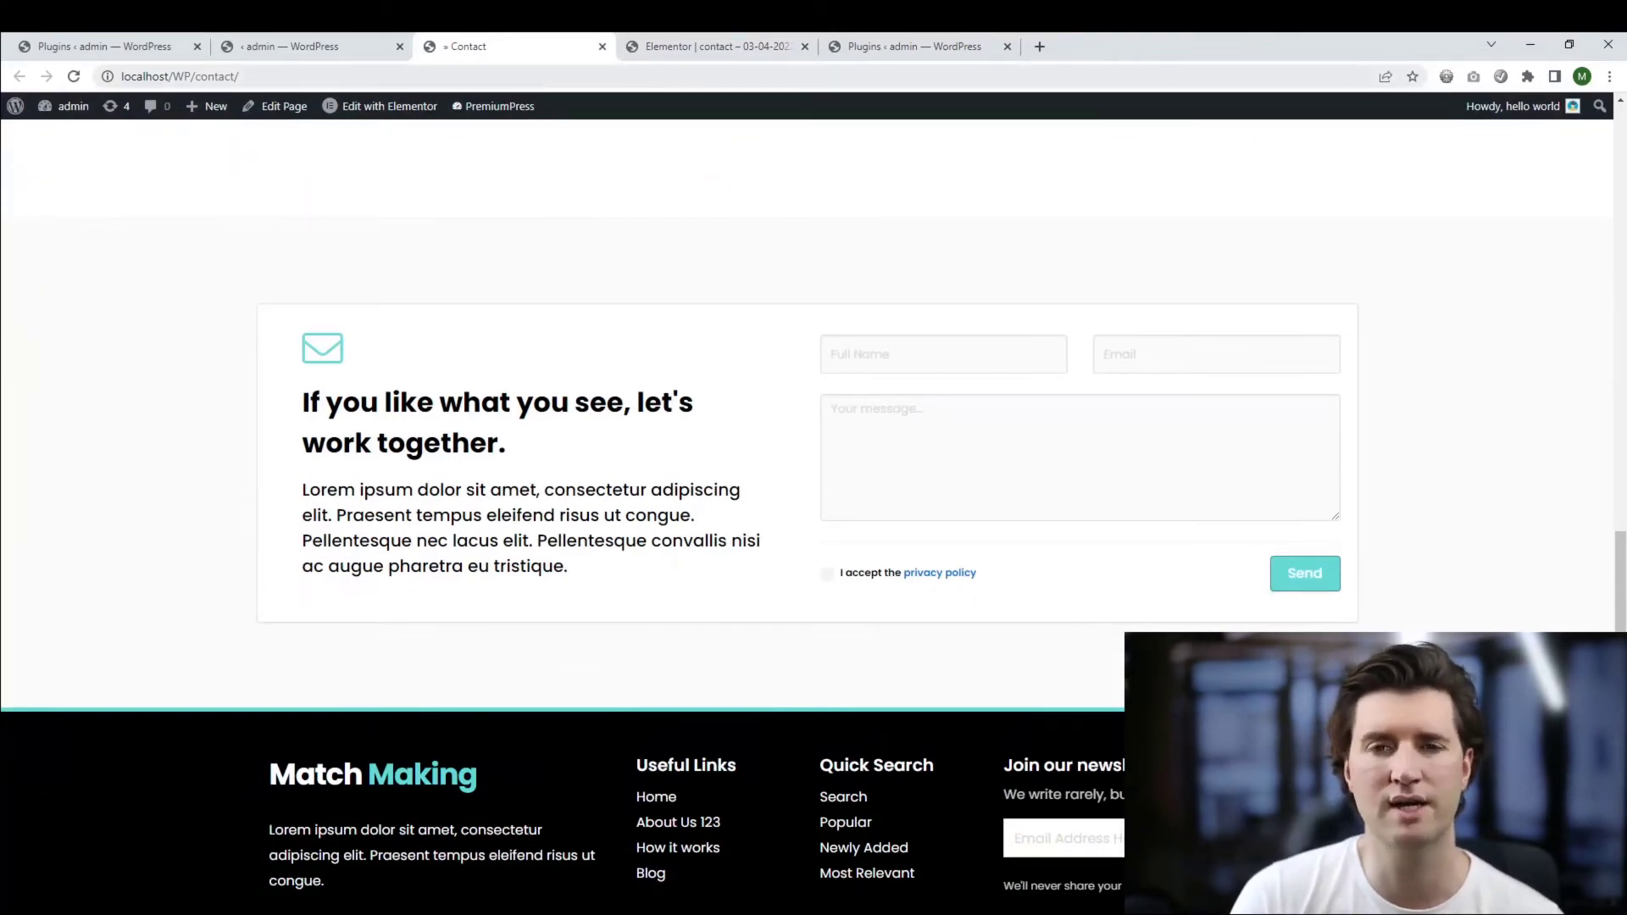
Load localhost/WP/wp-admin/ in the Elementor editor's tab to bring up the Dashboard
key(ctrl+Tab)
key(ctrl+l)
text(localhost/WP/wp-admin/)
key(Return)
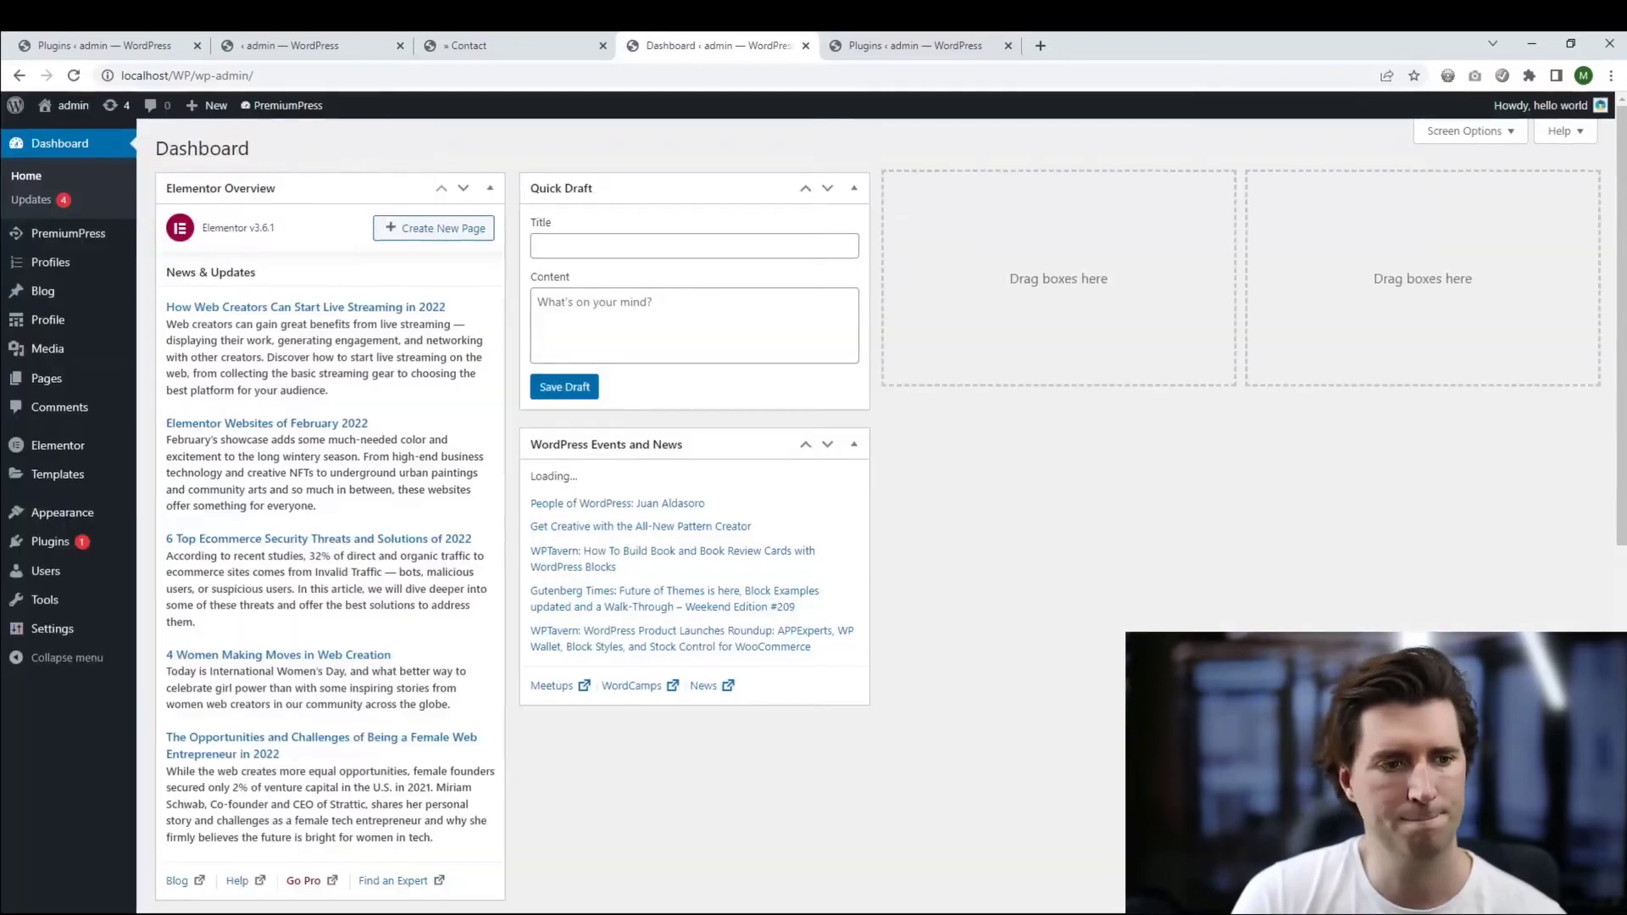
Open Settings > General and select the Administration Email Address value to review it
click(52, 628)
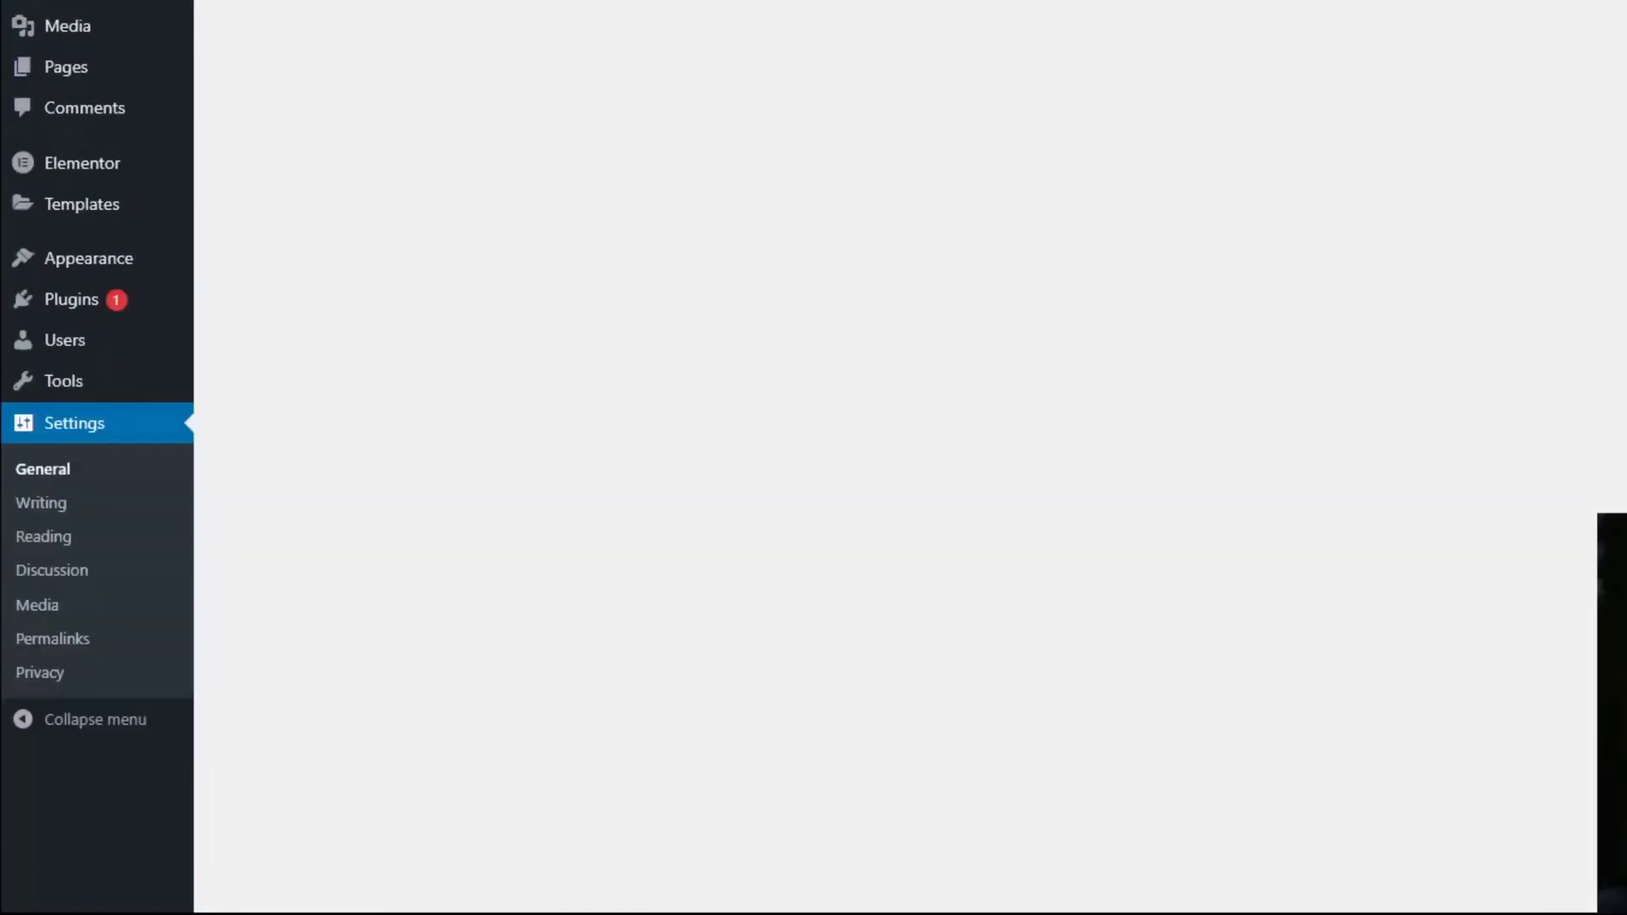
triple_click(478, 471)
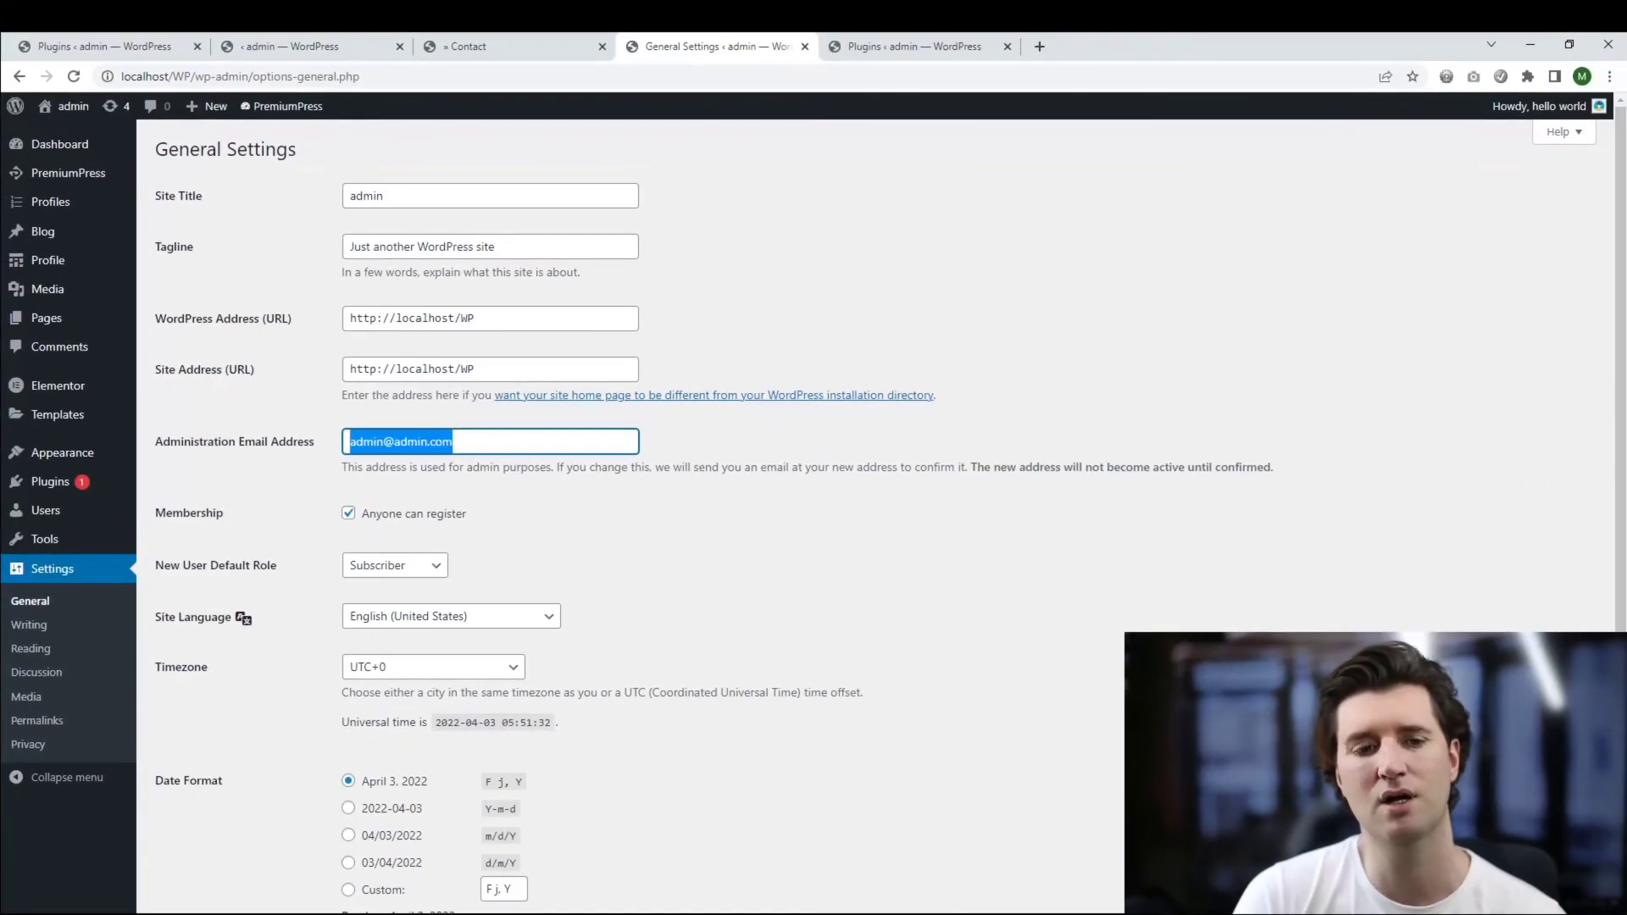
click(496, 454)
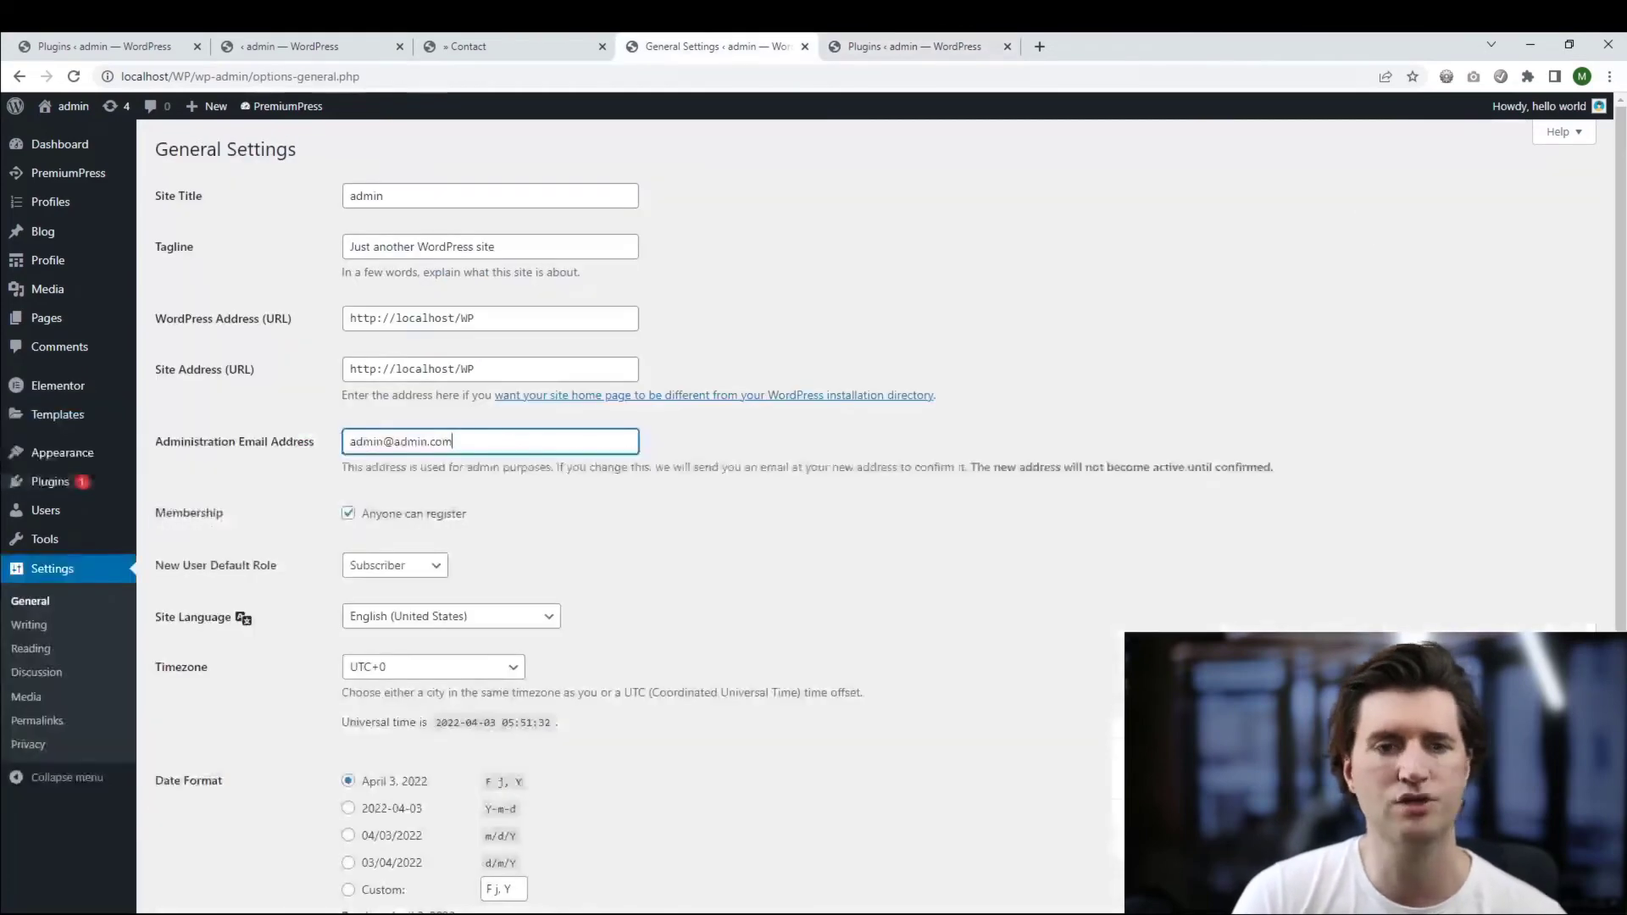
mouse_move(68, 173)
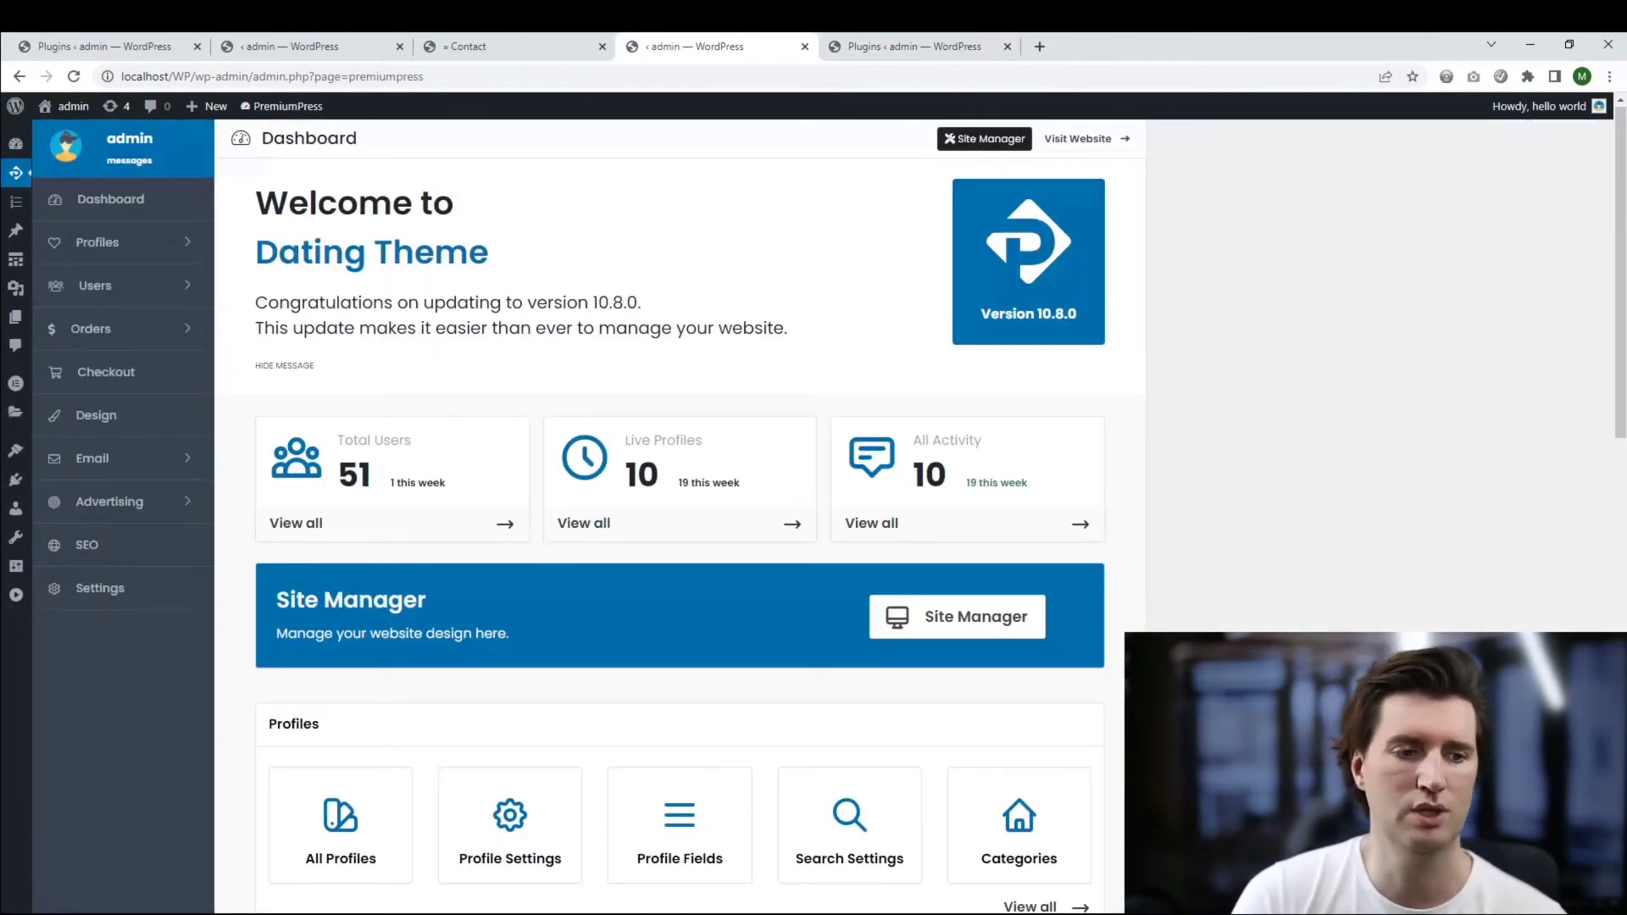
Browse the PremiumPress Email settings and scroll through the Manage Emails list of website emails
click(92, 458)
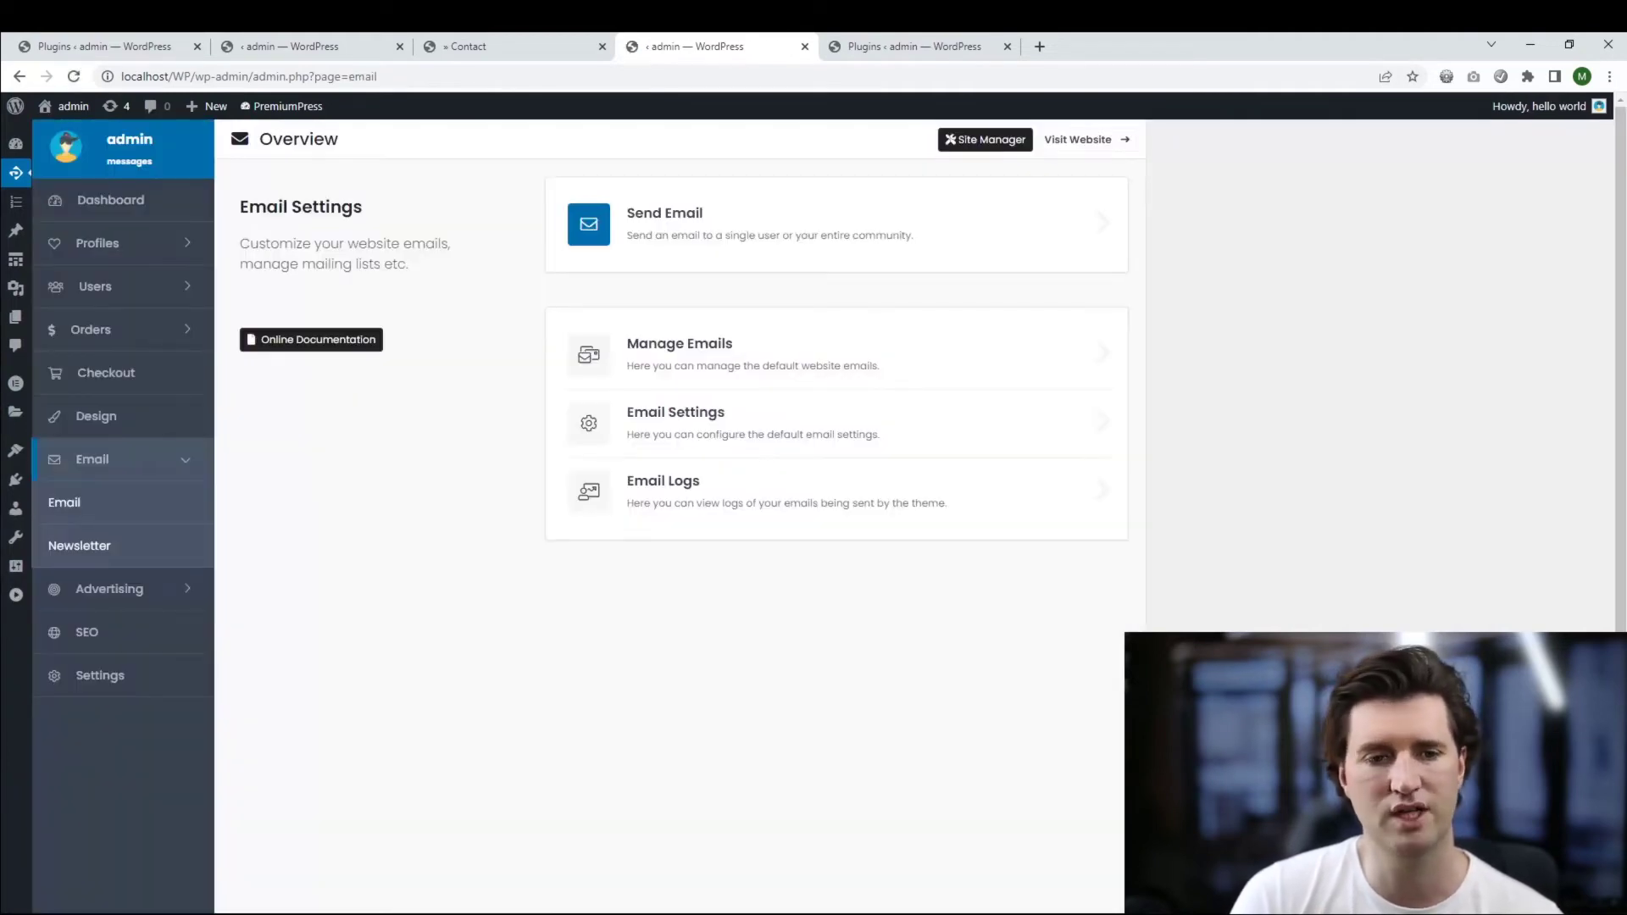
click(665, 224)
click(277, 306)
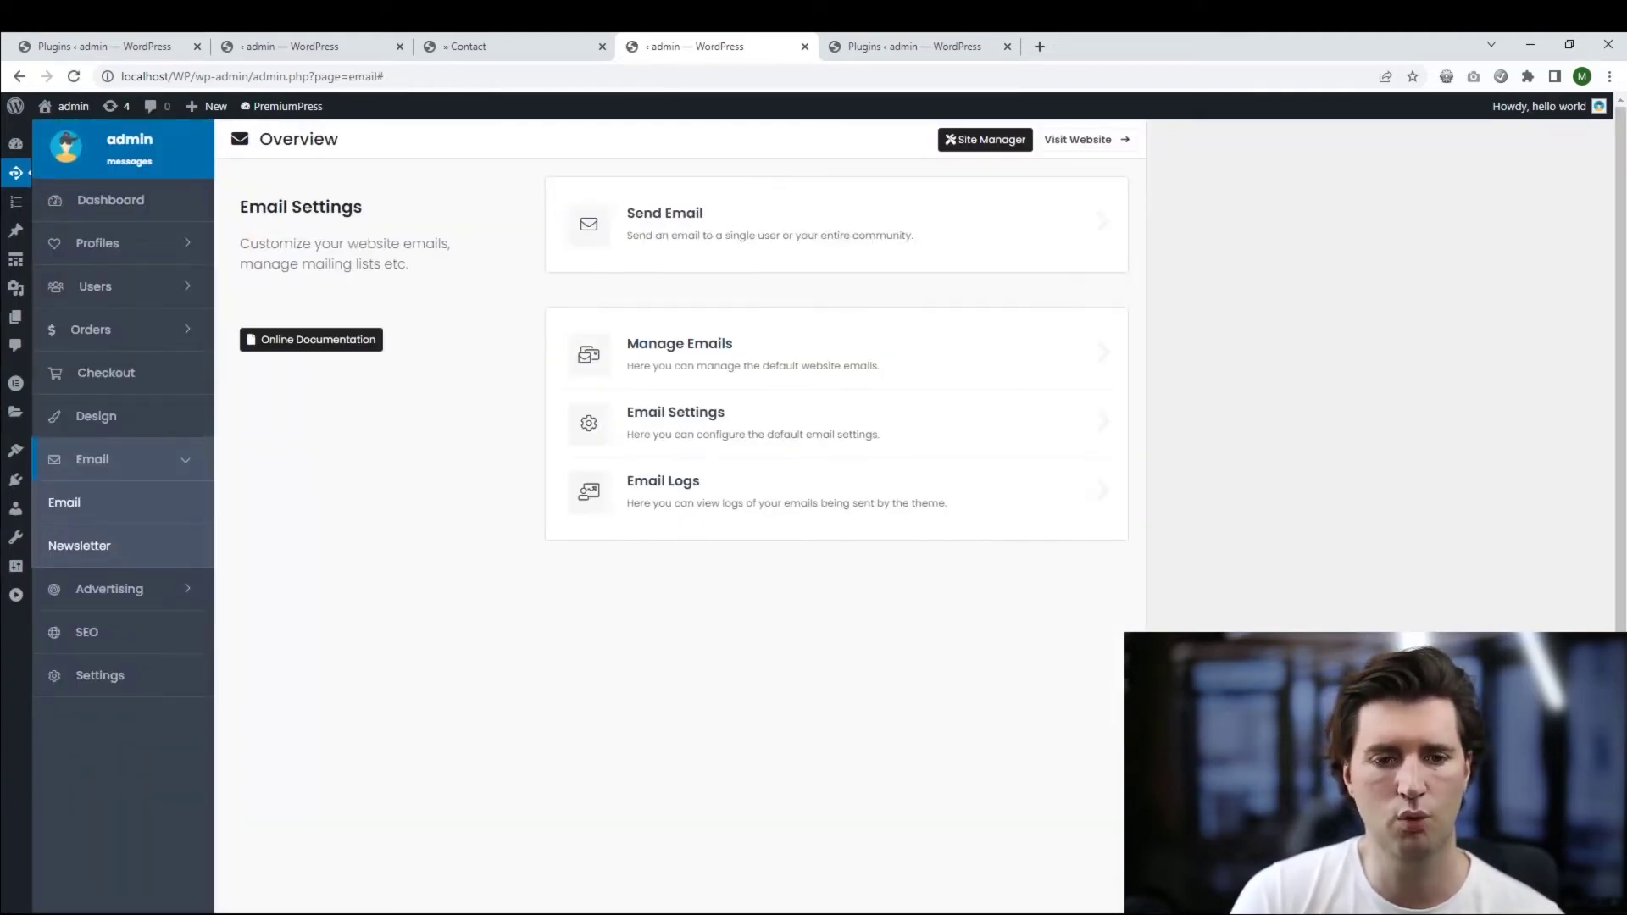
click(680, 354)
scroll(836, 509, down, 10)
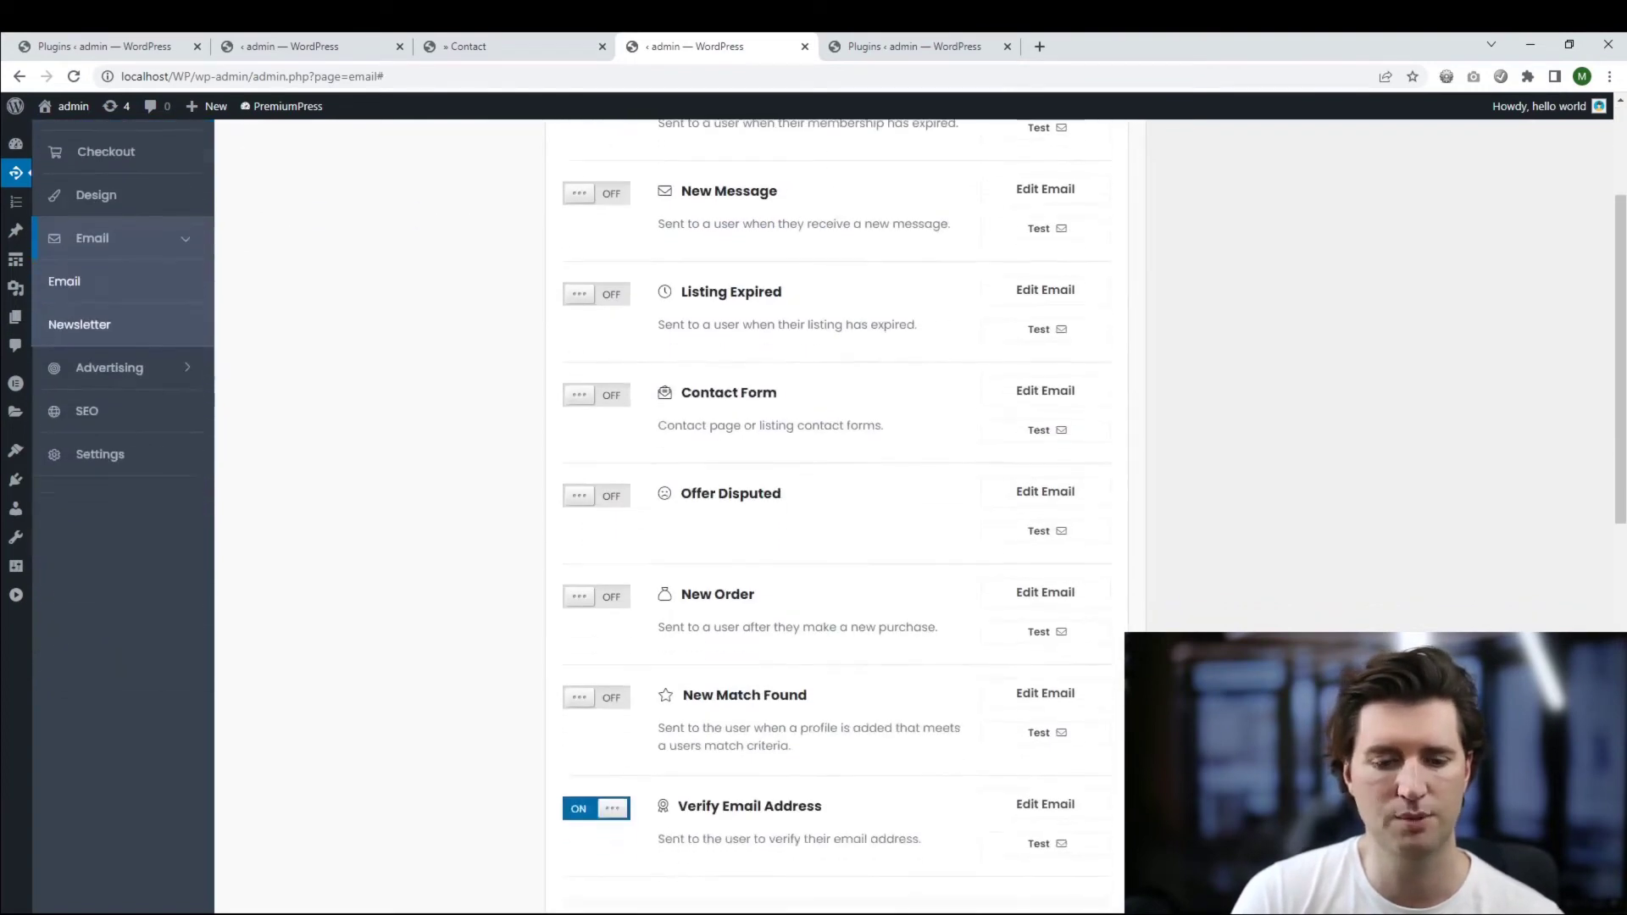
scroll(836, 508, down, 3)
scroll(836, 509, up, 11)
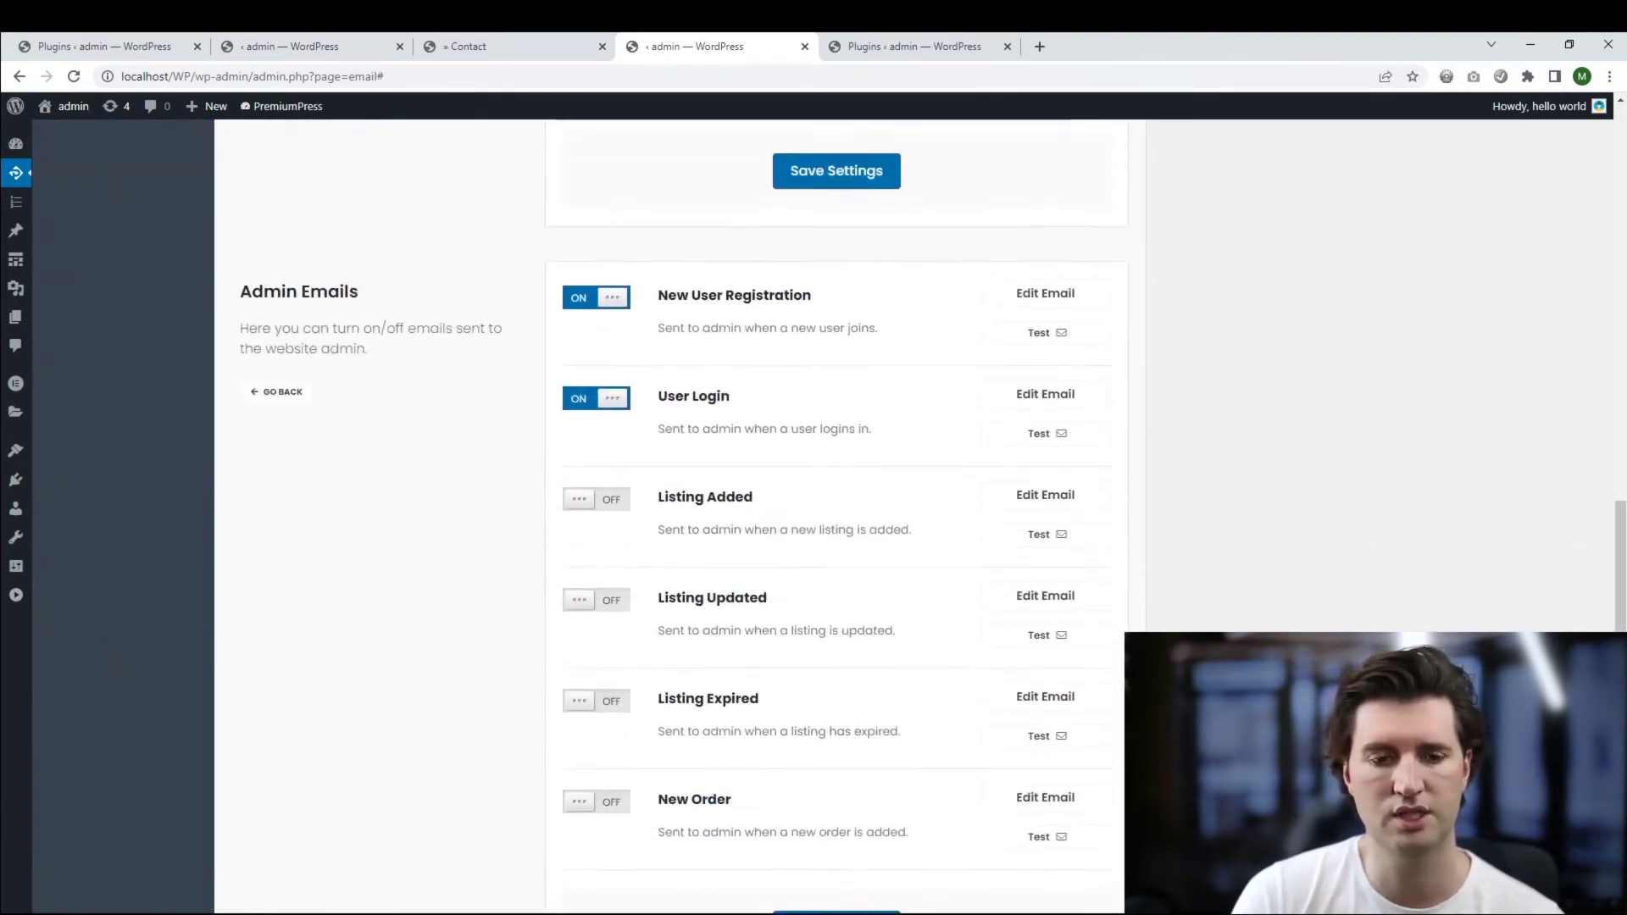
scroll(836, 509, up, 3)
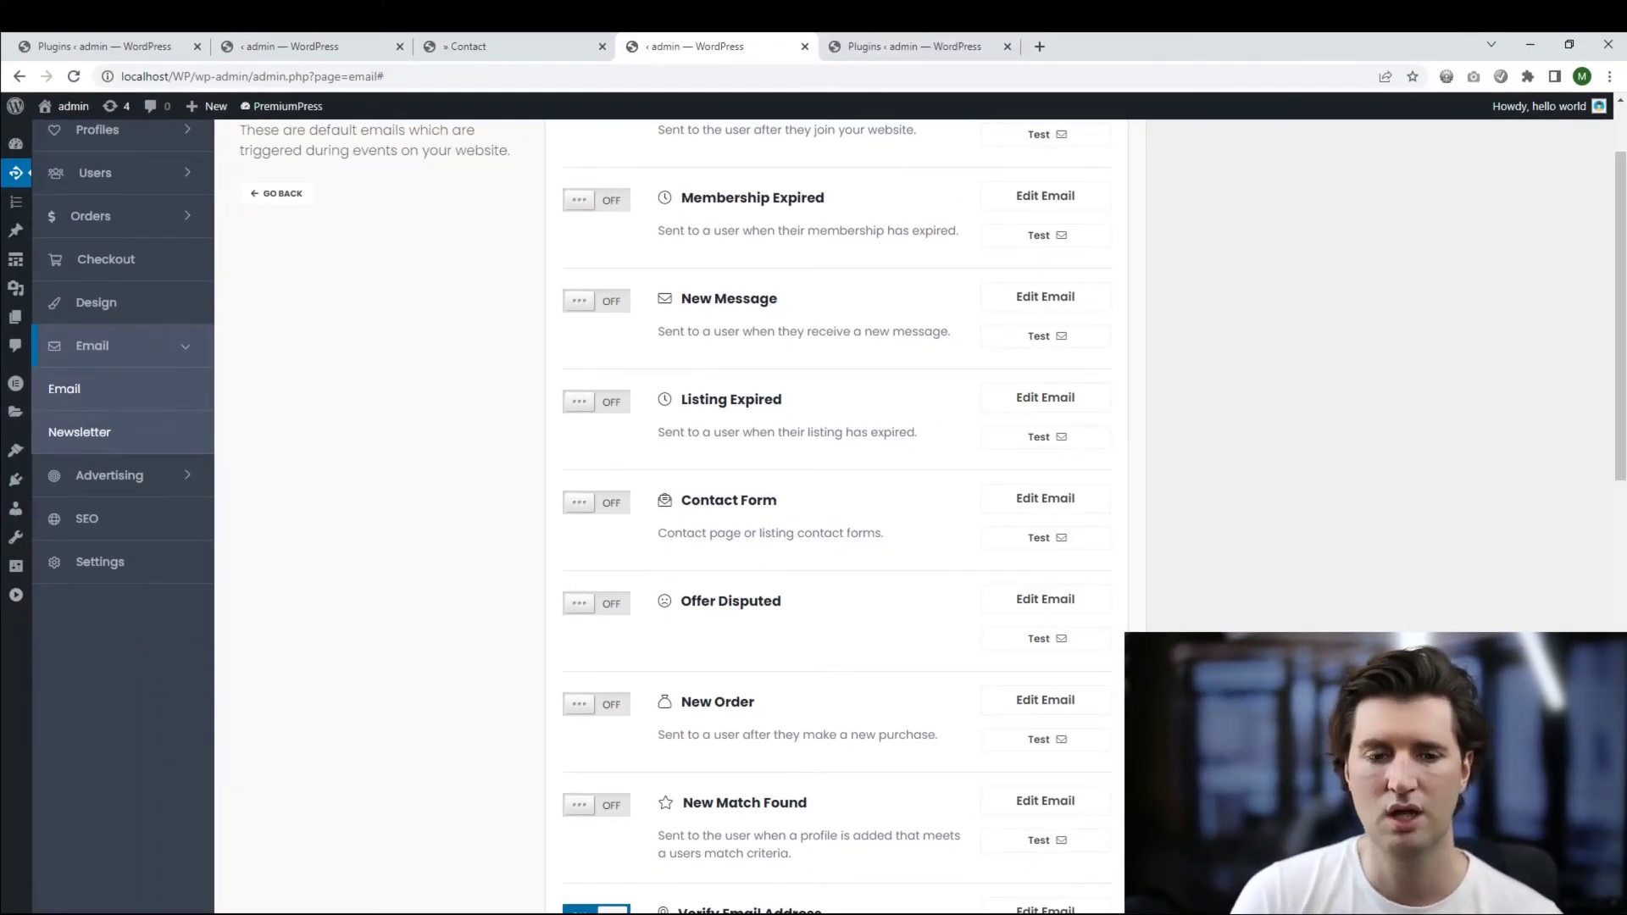
scroll(813, 508, up, 5)
Compare the Contact Form email entry with the live Contact page, then open Settings > General
key(ctrl+Tab)
key(ctrl+shift+Tab)
key(ctrl+shift+Tab)
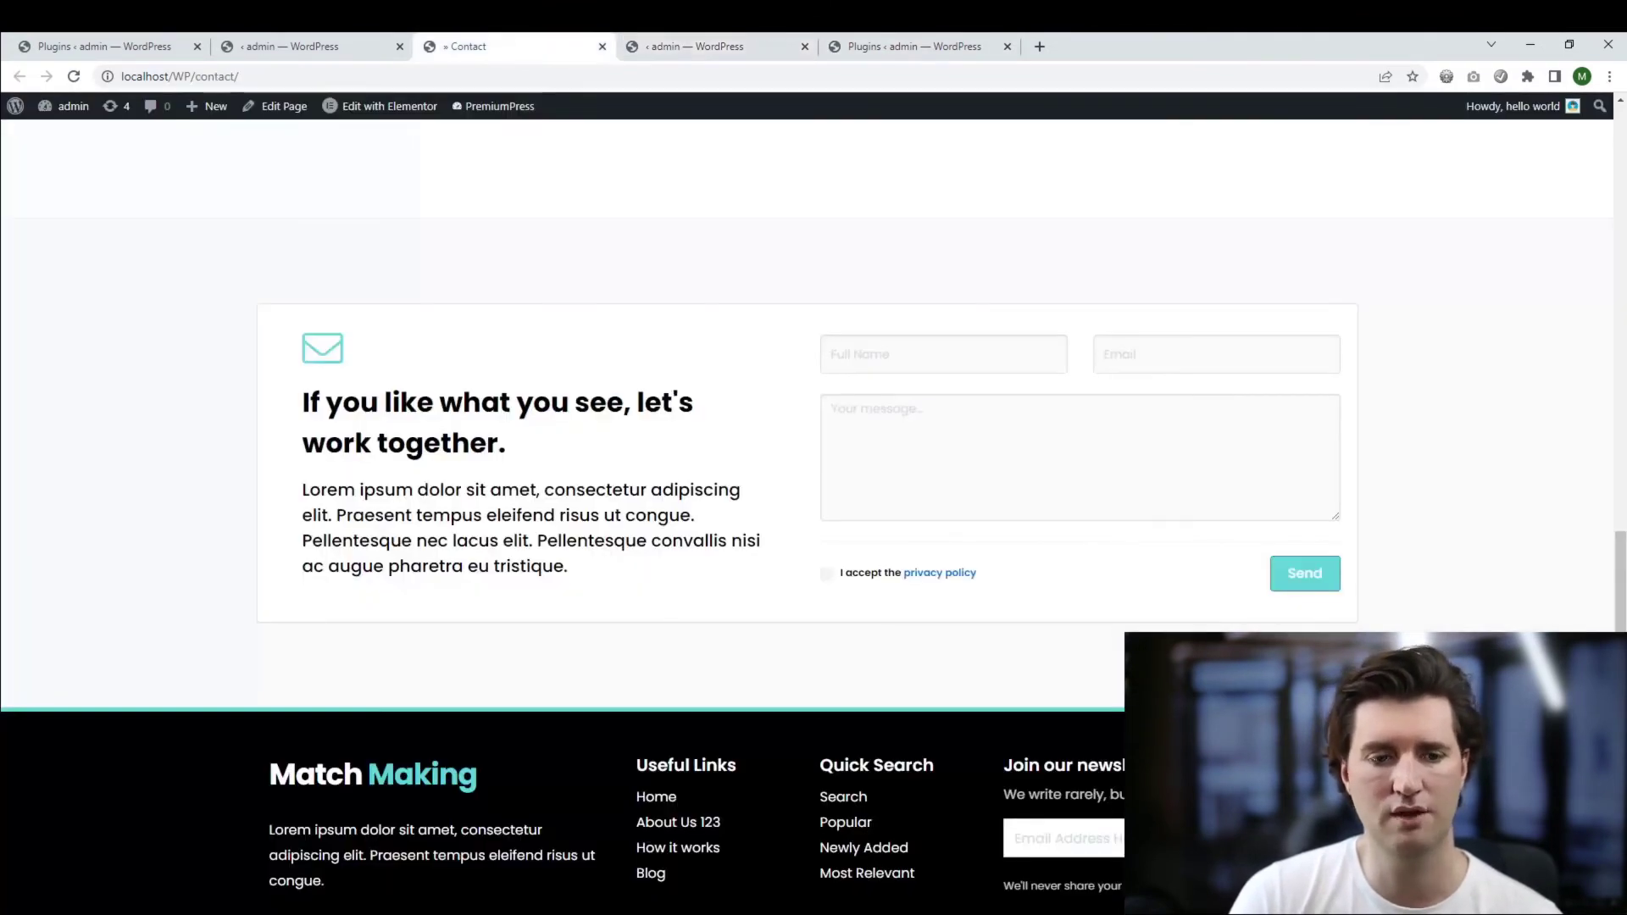
key(ctrl+Tab)
scroll(814, 508, down, 1)
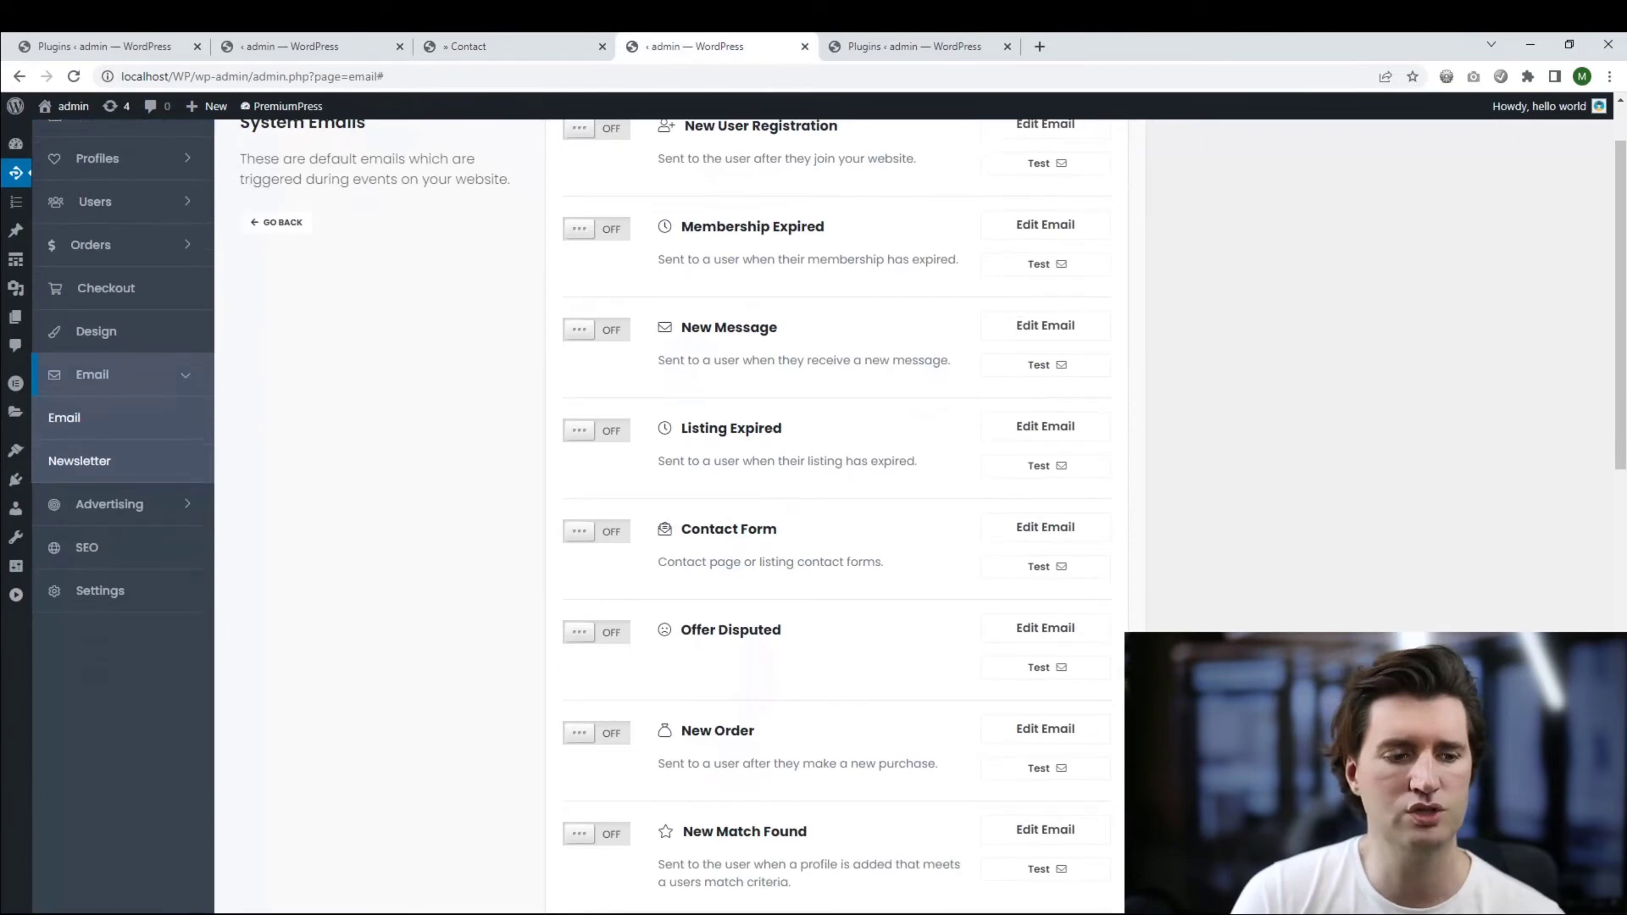
key(ctrl+shift+Tab)
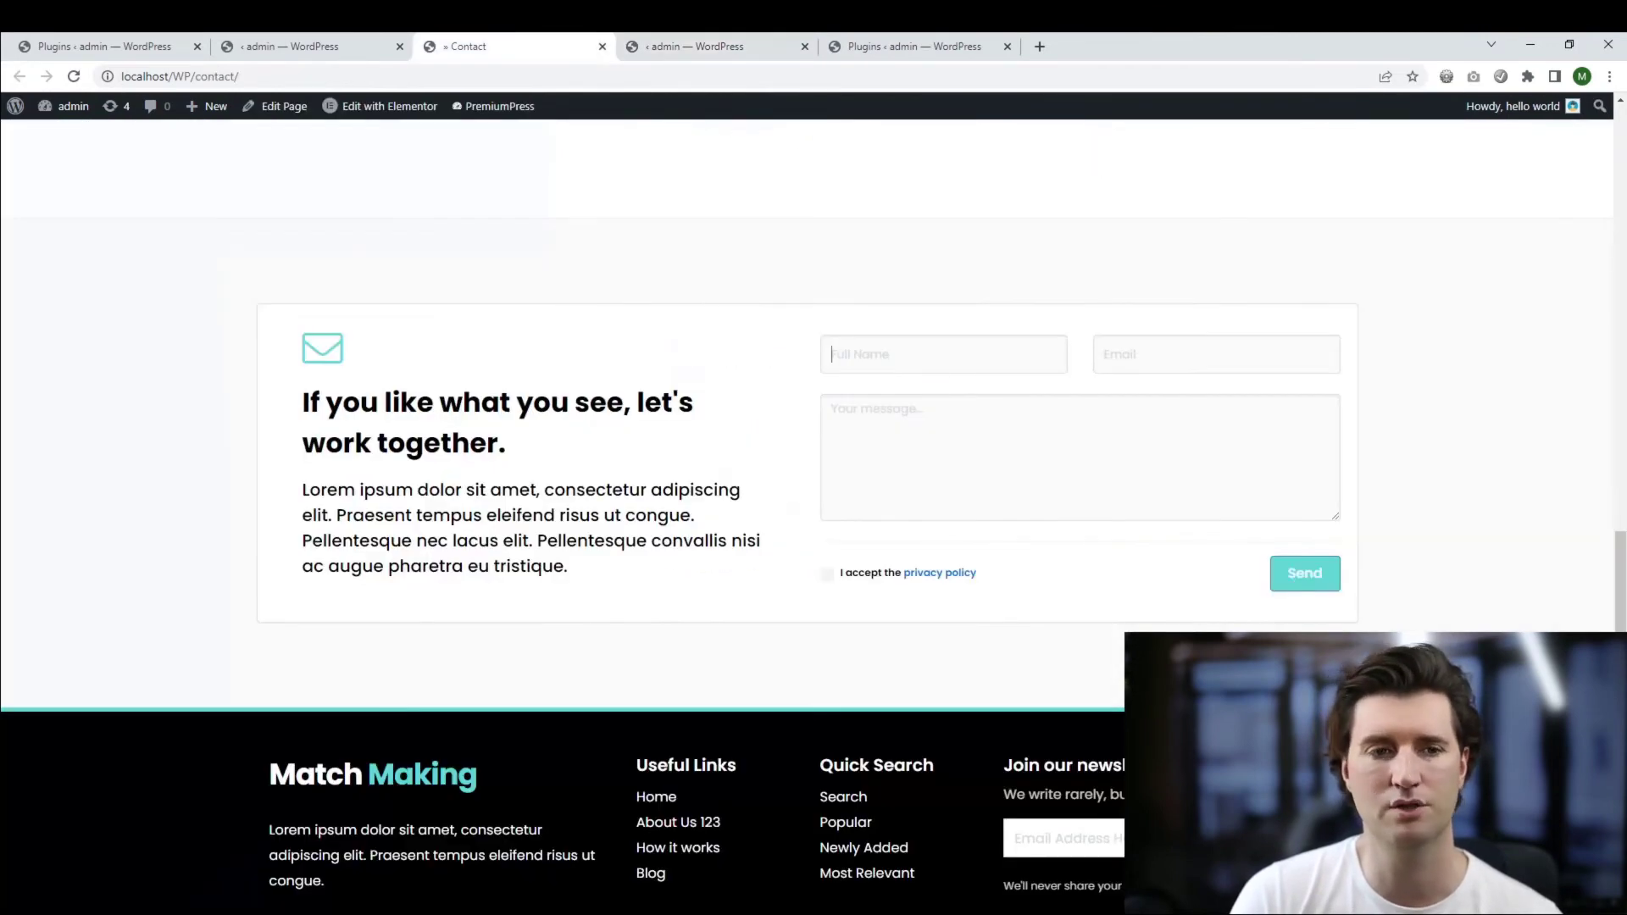
key(ctrl+Tab)
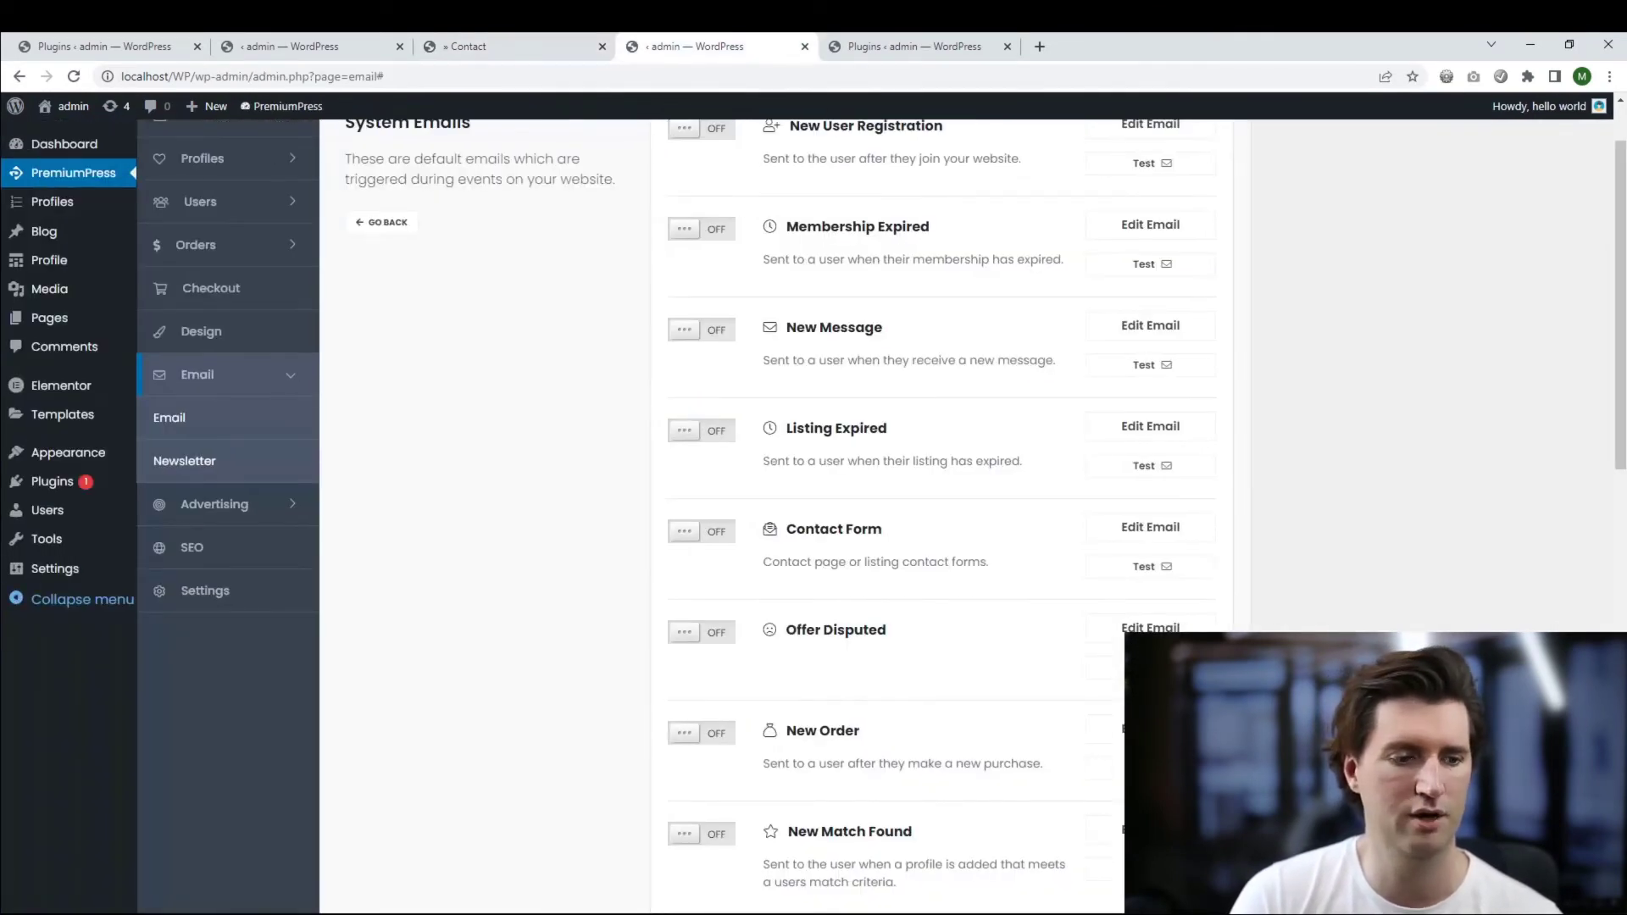
click(51, 568)
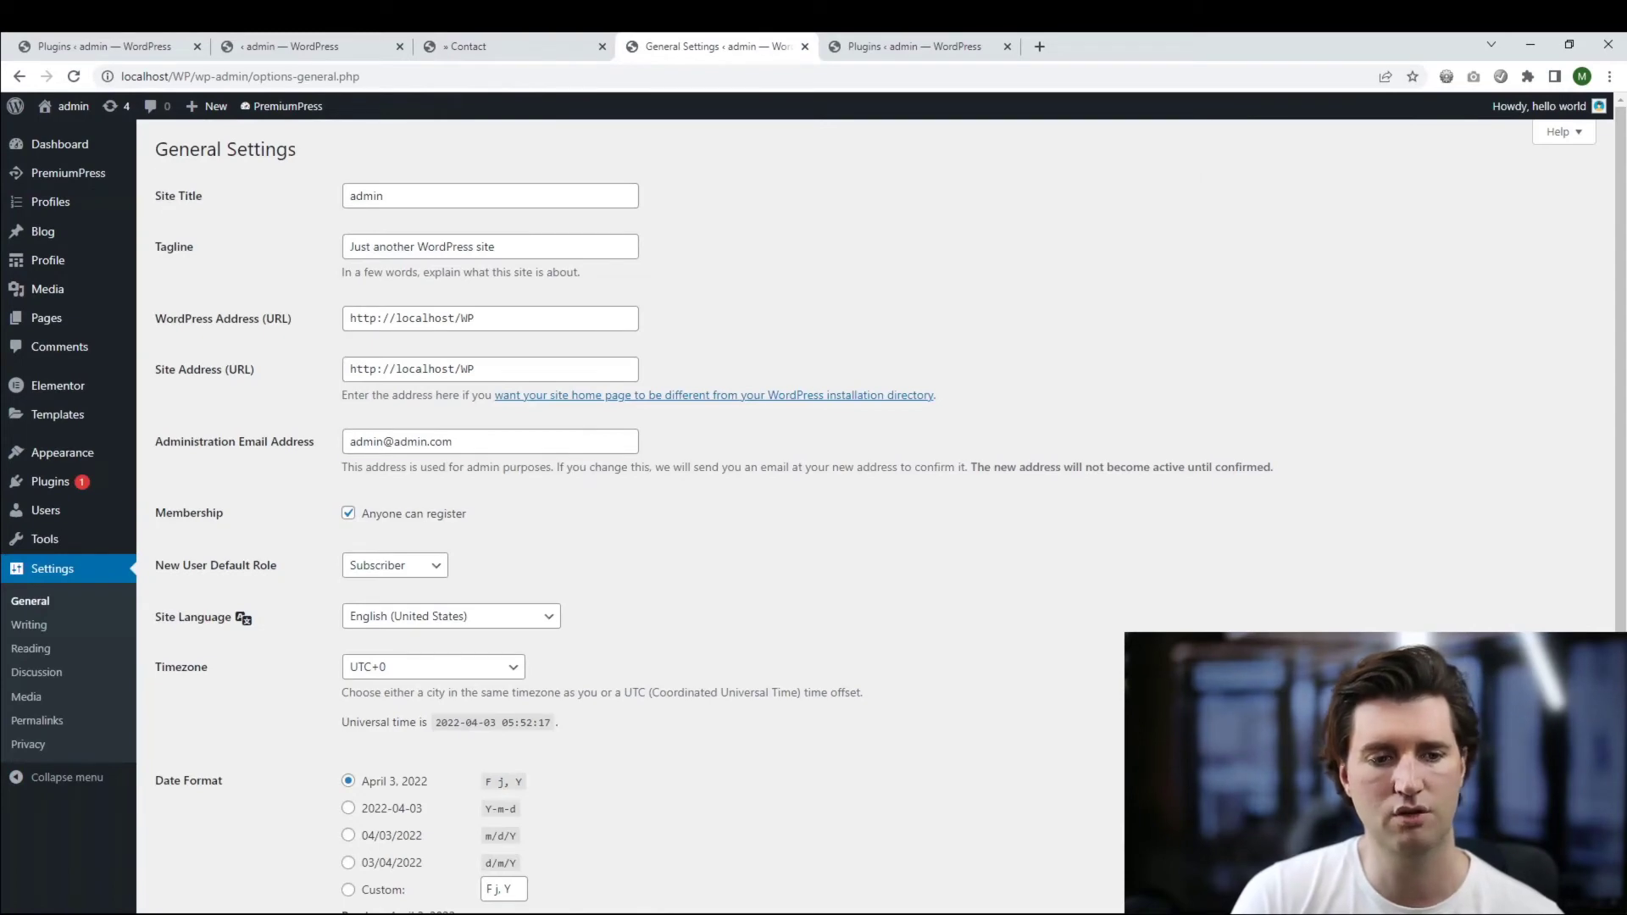
Go back to the live Contact tab and refresh the page with F5
key(ctrl+shift+Tab)
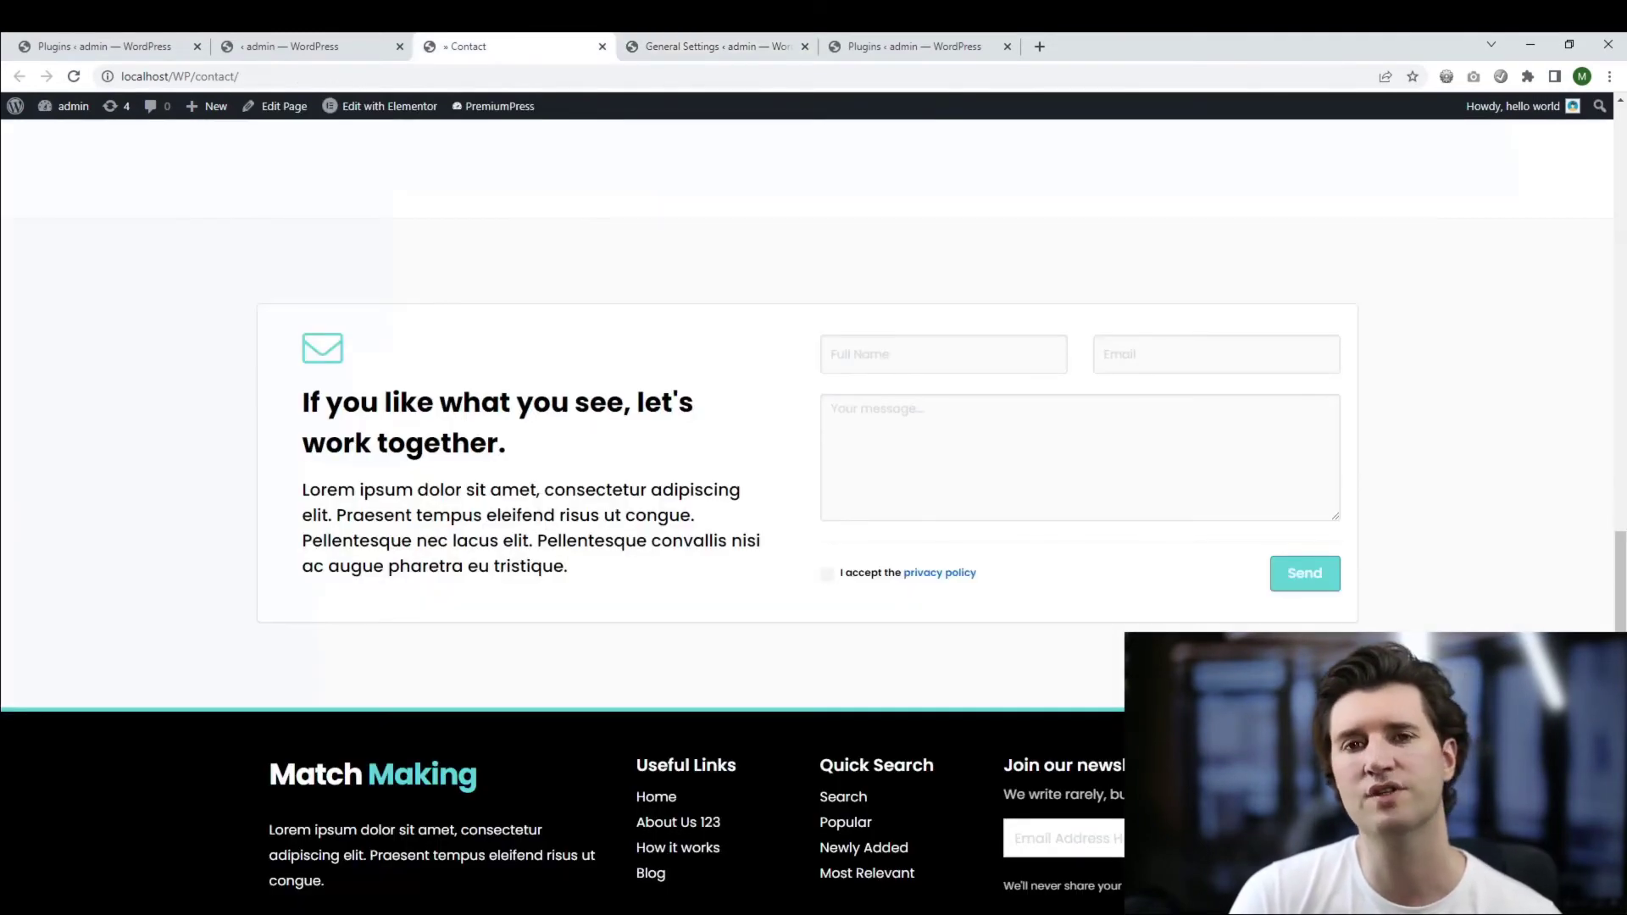
key(ctrl+Tab)
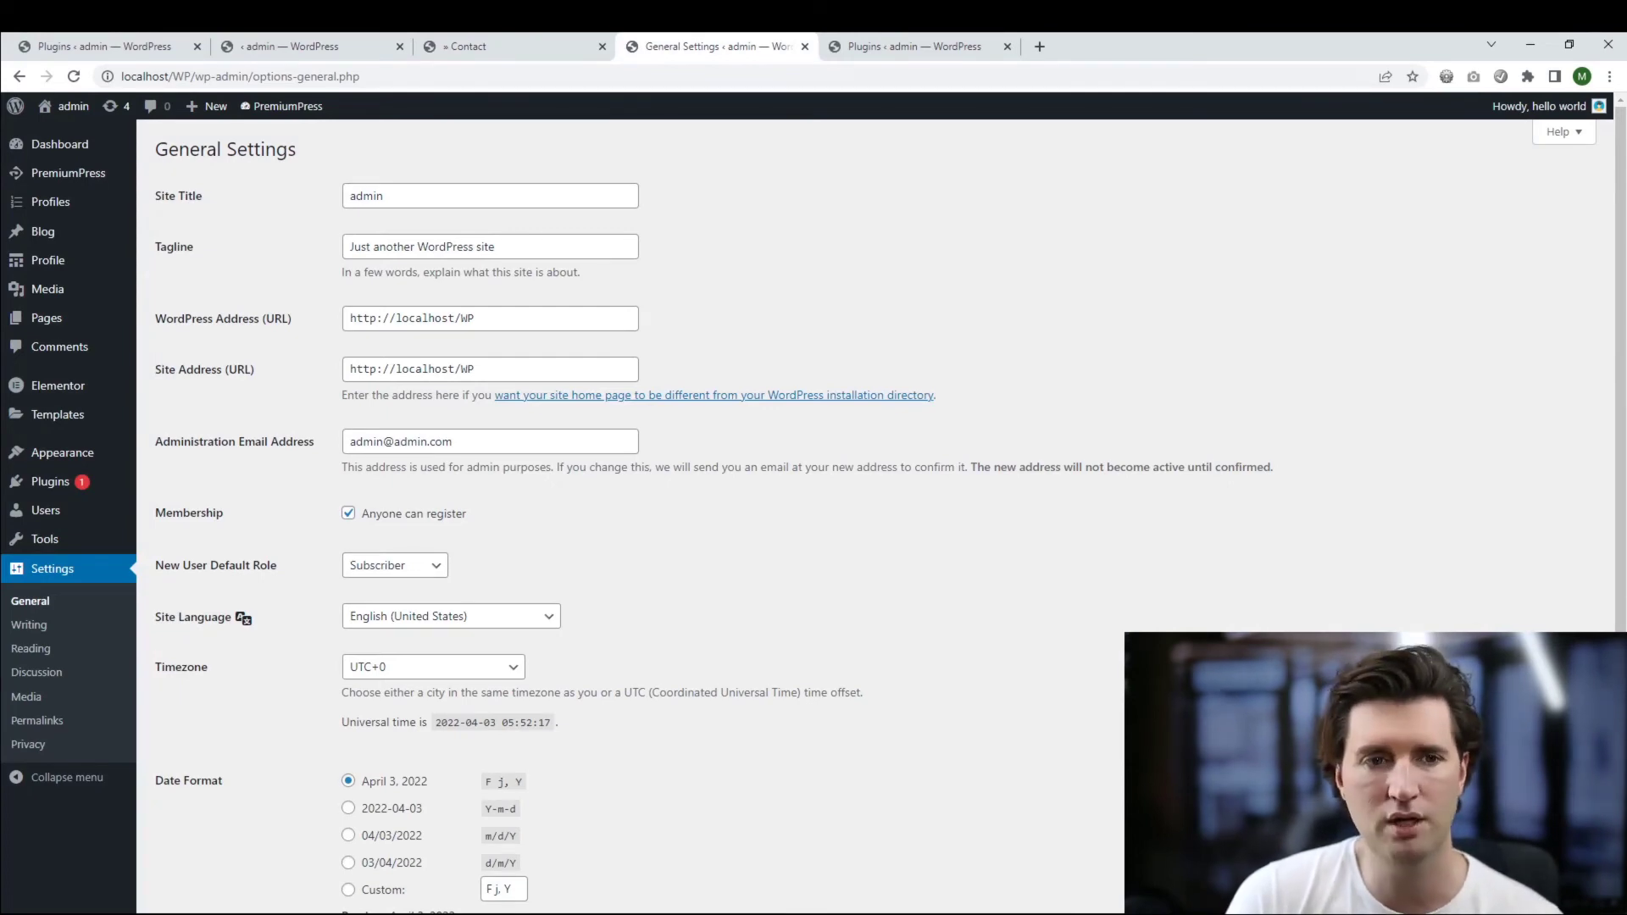
key(ctrl+shift+Tab)
key(Home)
key(F5)
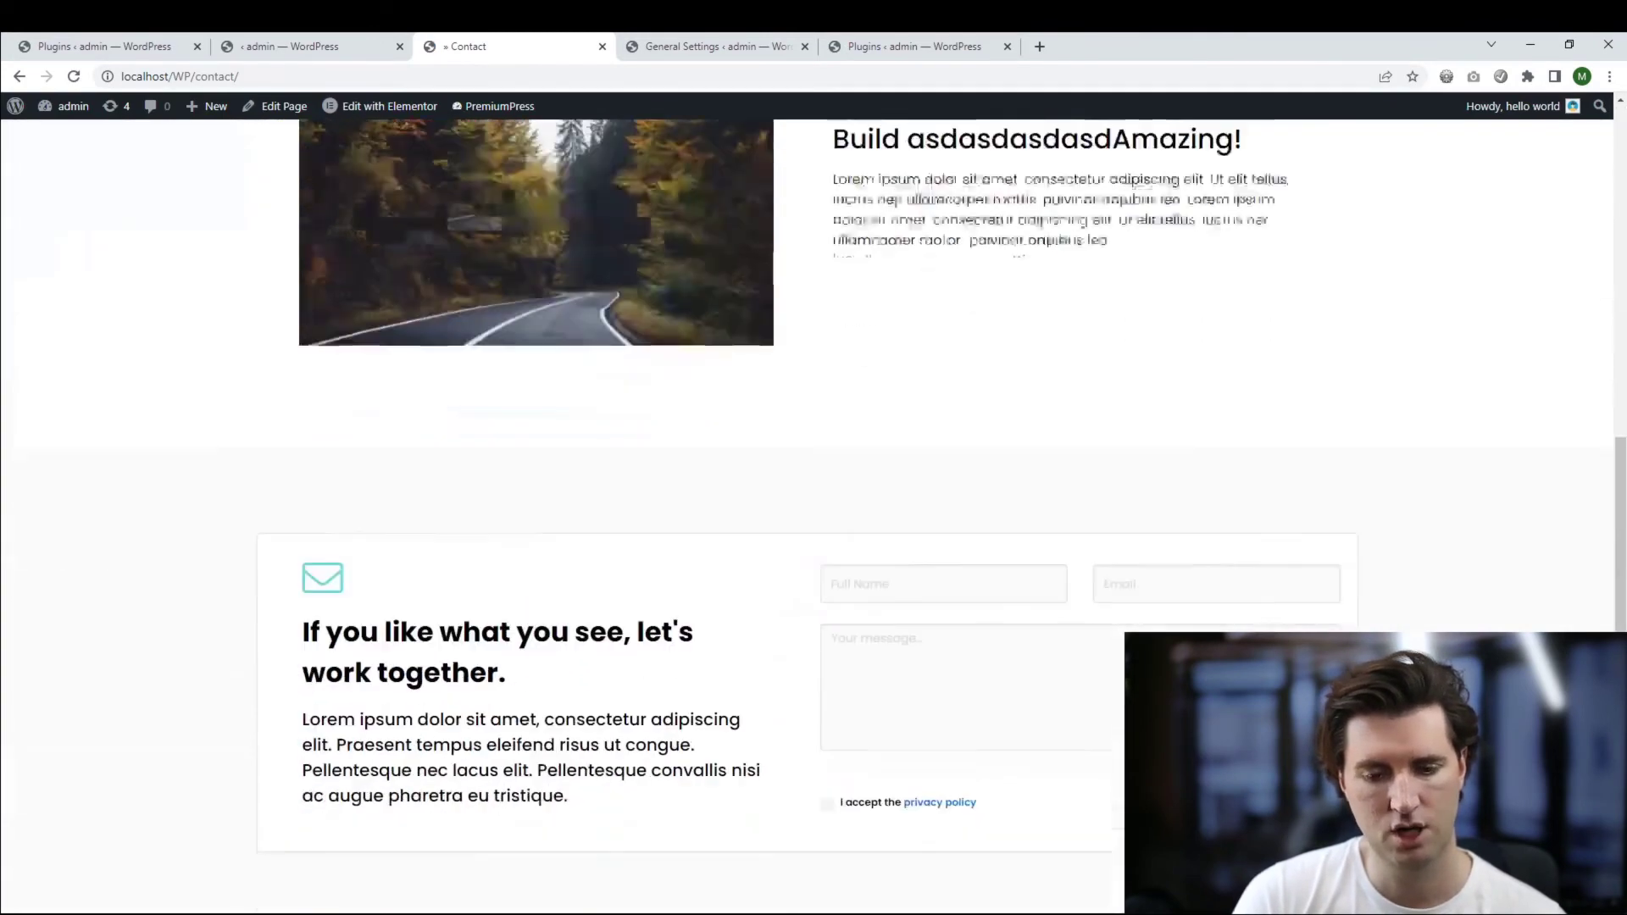
Fill the form with a test name, an invalid email and message, accept the privacy policy, and try submitting
text(testing)
key(ctrl+a)
key(ctrl+c)
key(shift+Tab)
click(1216, 382)
text(testing@.com)
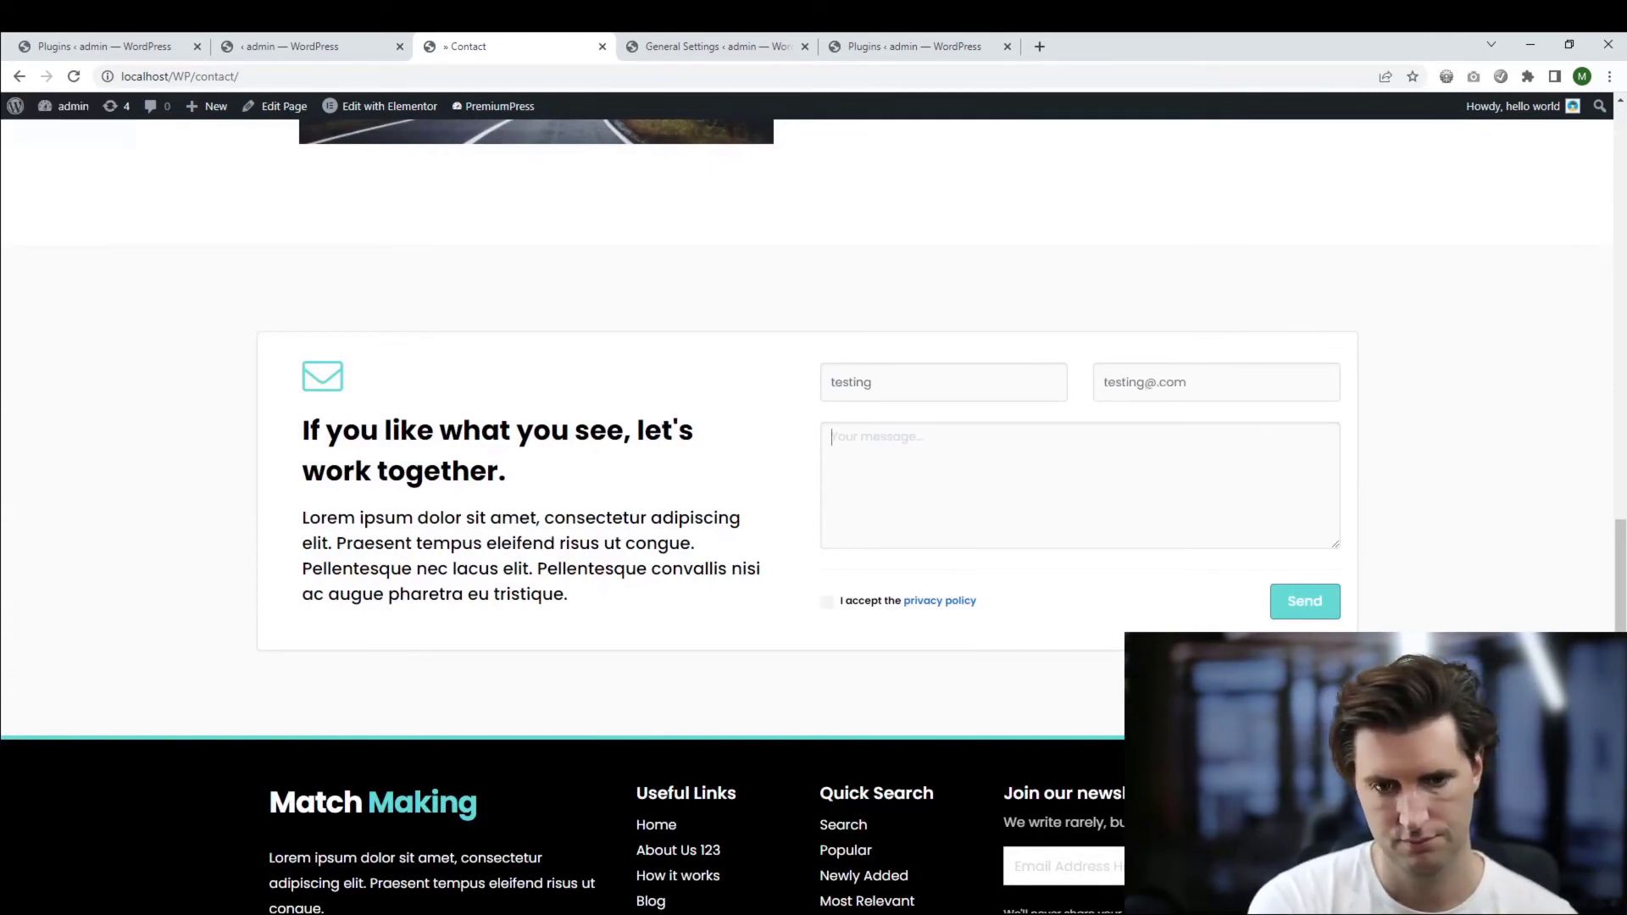
key(Tab)
key(ctrl+v)
key(ctrl+v)
key(ctrl+v)
key(ctrl+v)
key(Tab)
key(space)
key(Return)
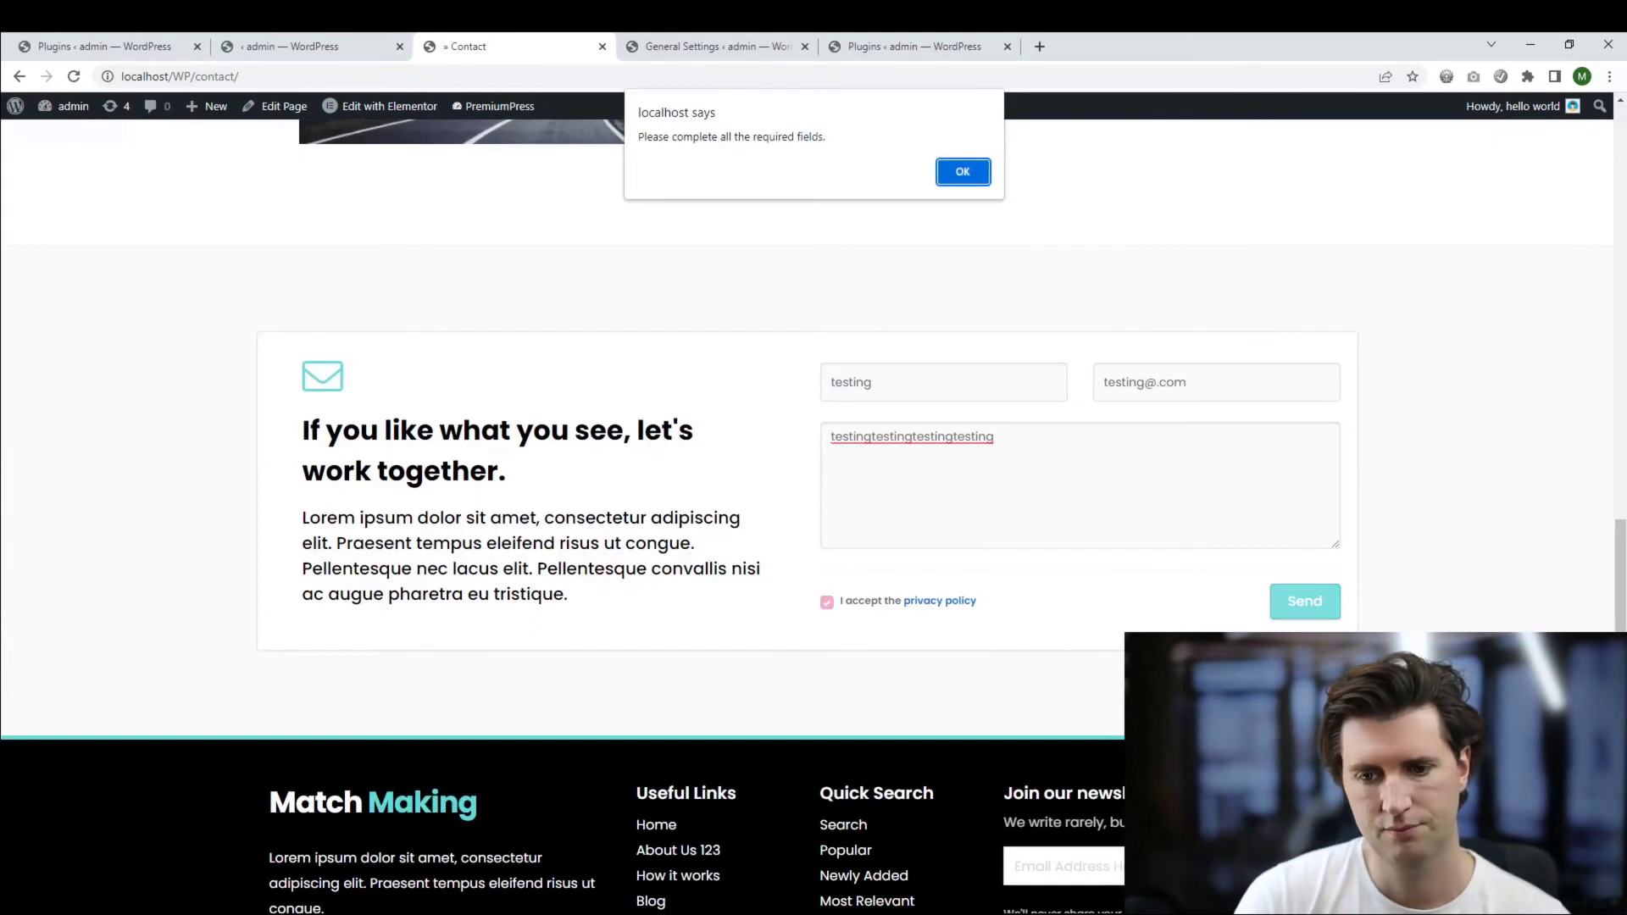
key(Return)
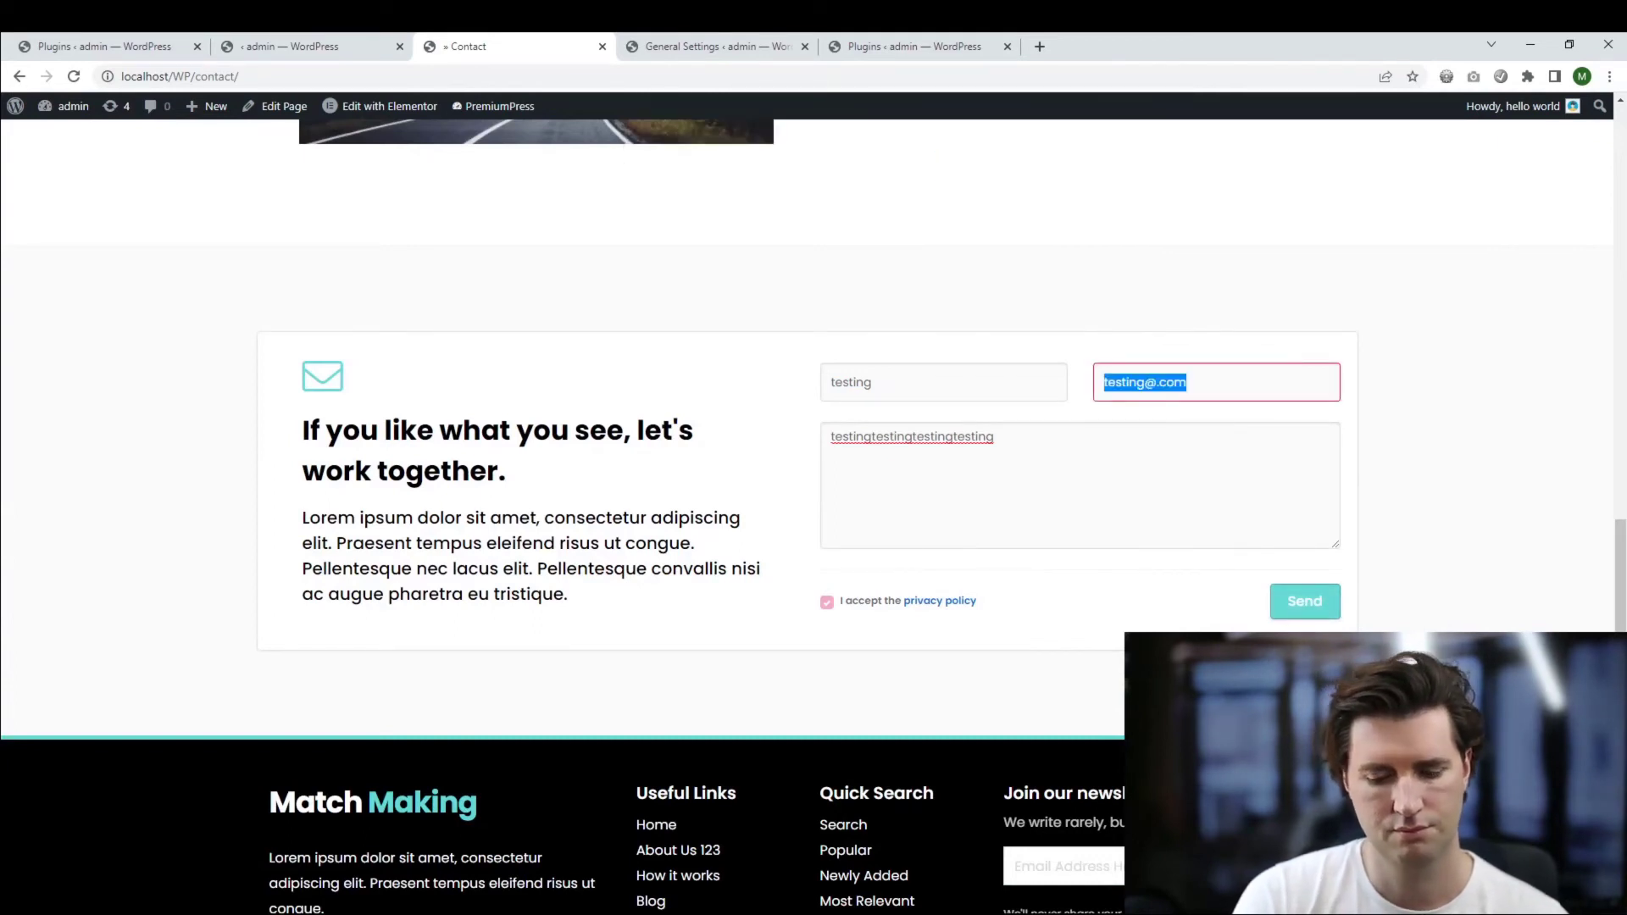
Replace the email with a valid test address and send the form to get 'Message Sent'
key(BackSpace)
key(ctrl+v)
key(ctrl+a)
text(m)
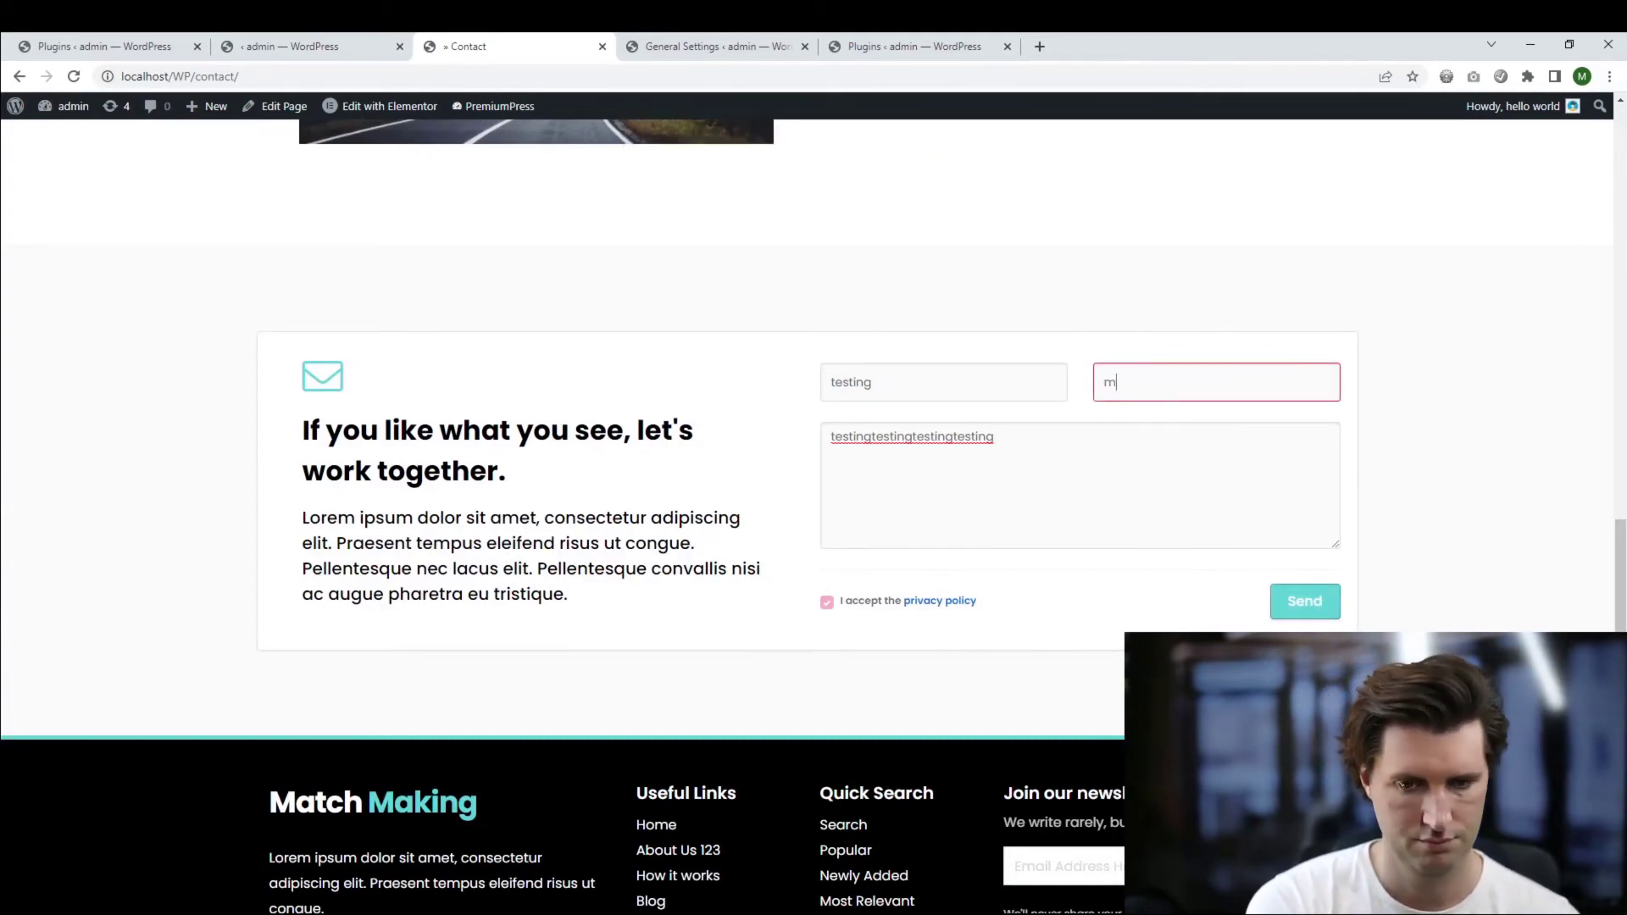
text(e#me)
text(@me.com)
click(1305, 600)
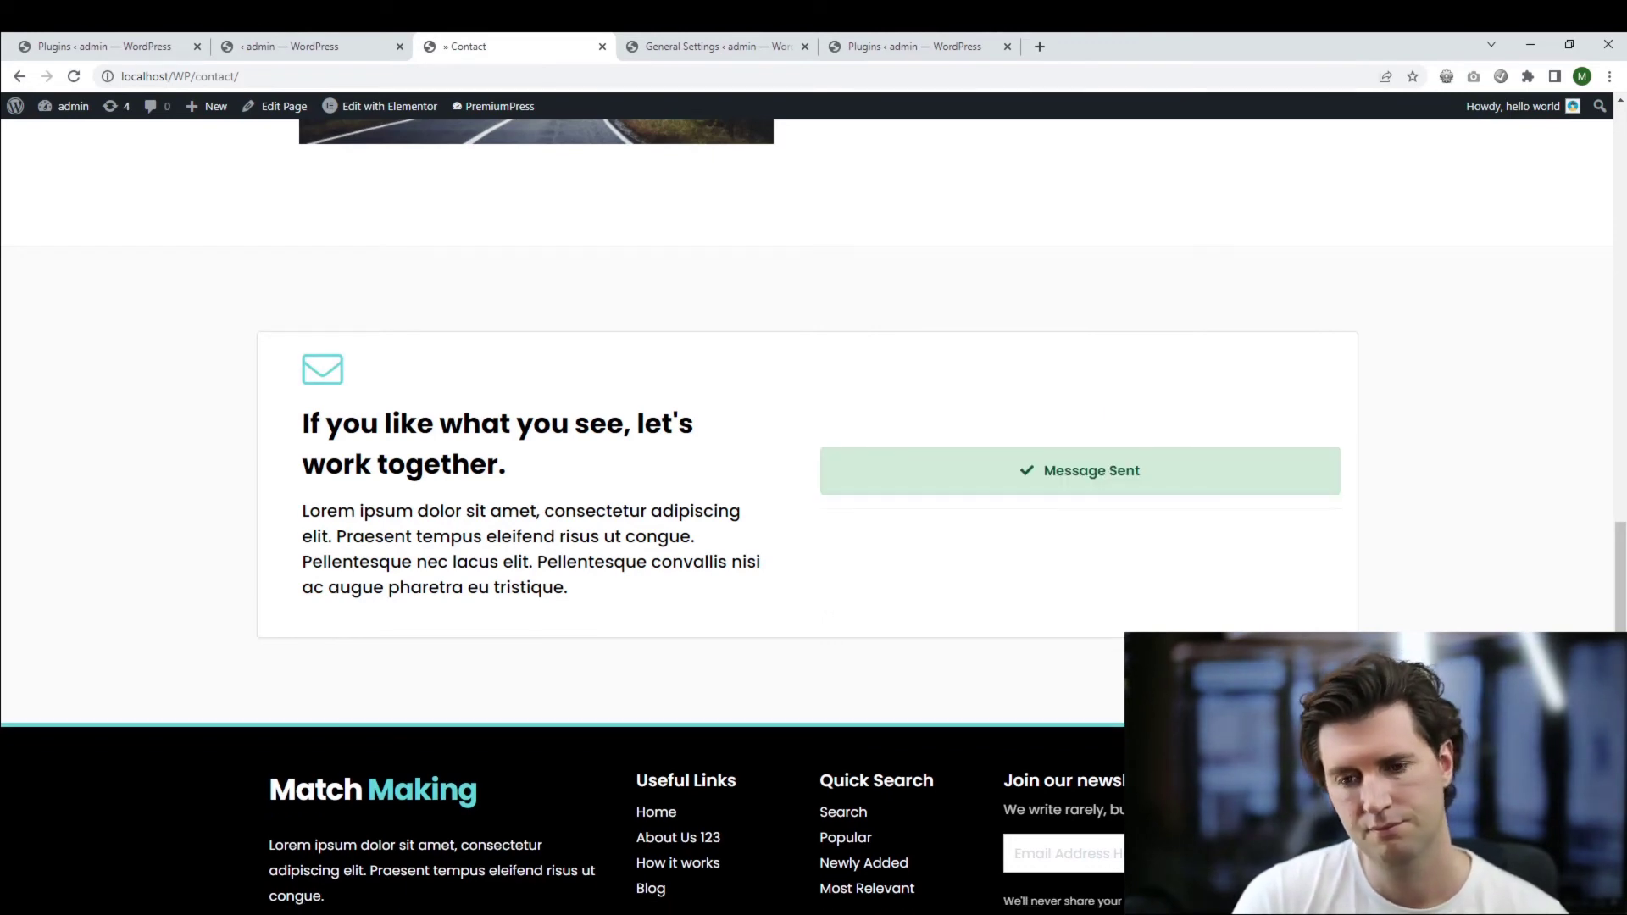
scroll(813, 508, up, 15)
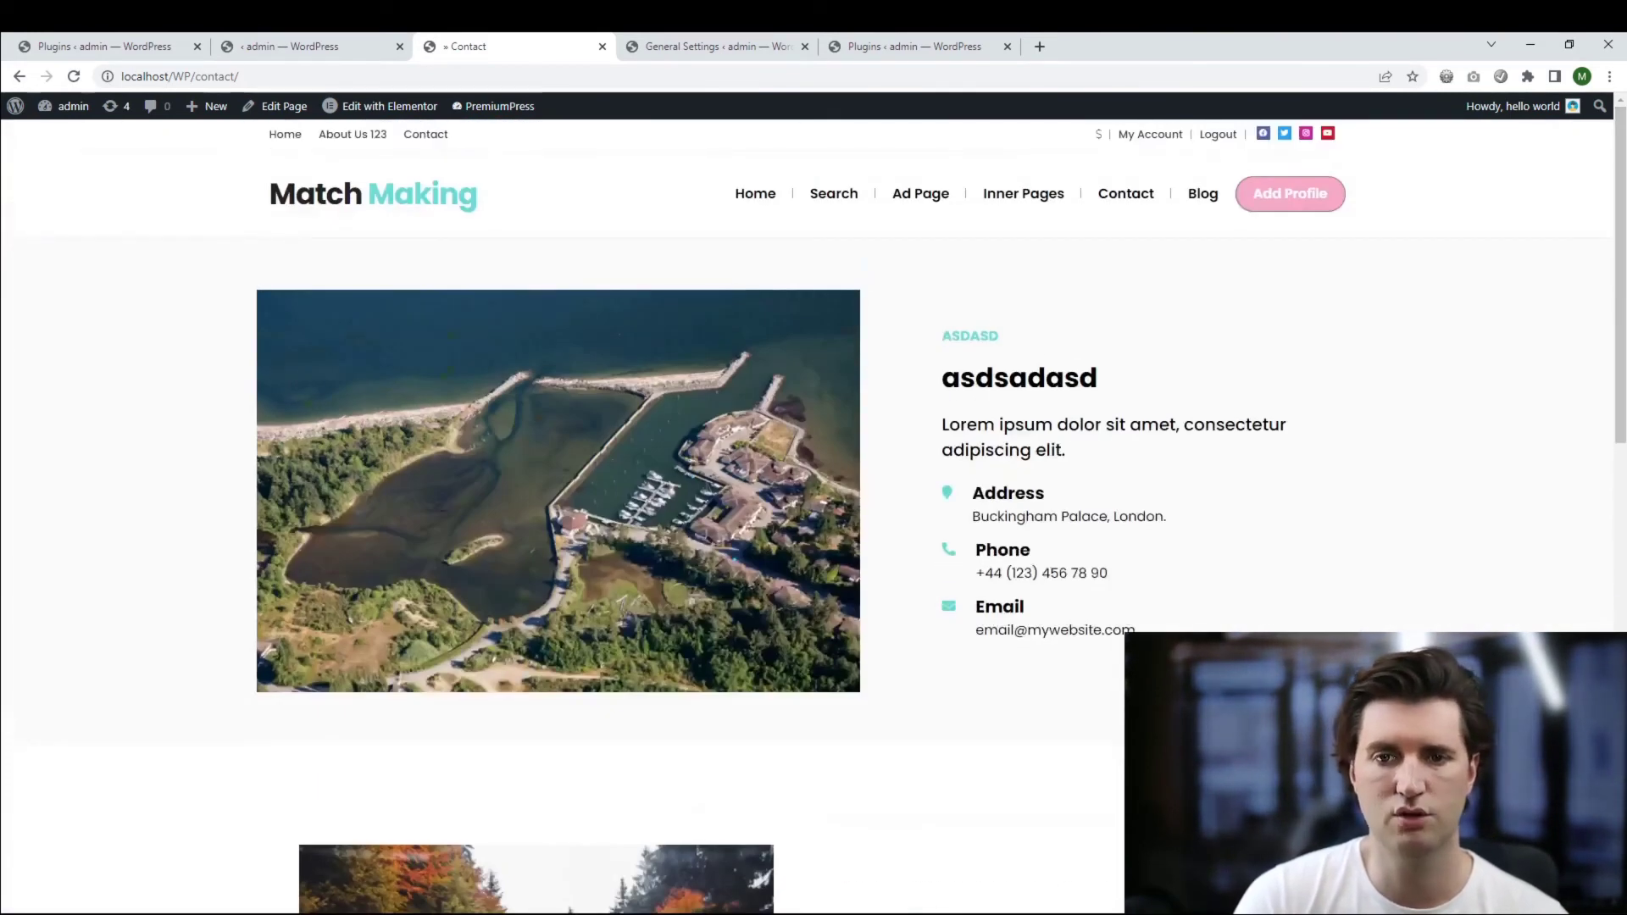
Open My Account and go to Messages under Account Options to see the received test messages
click(1149, 134)
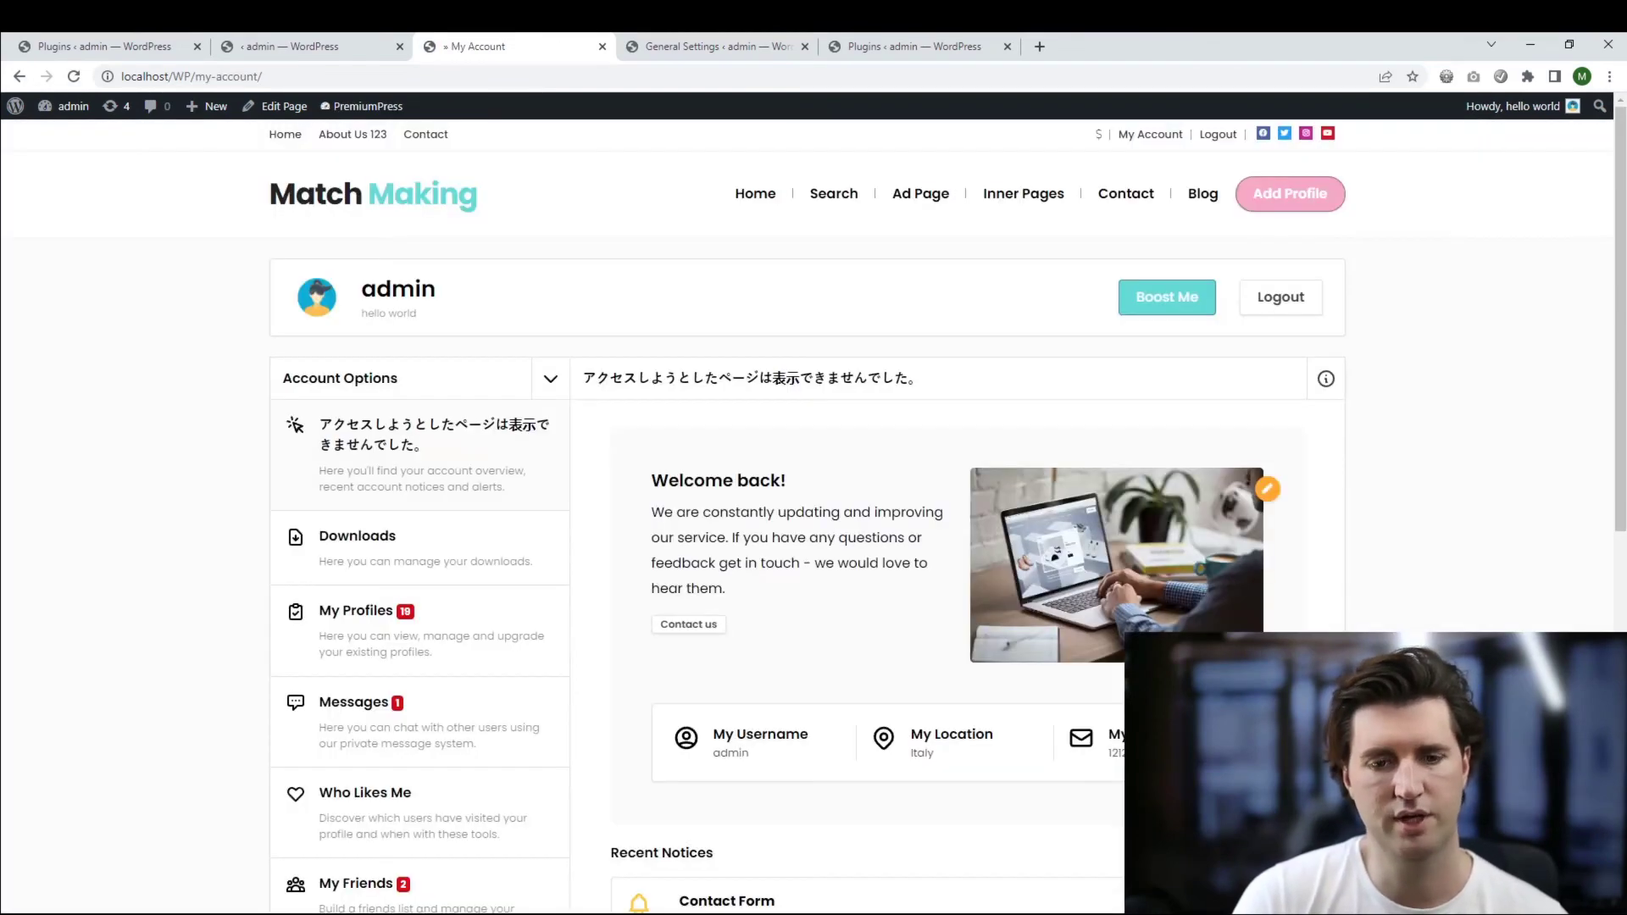
scroll(814, 508, down, 2)
click(353, 532)
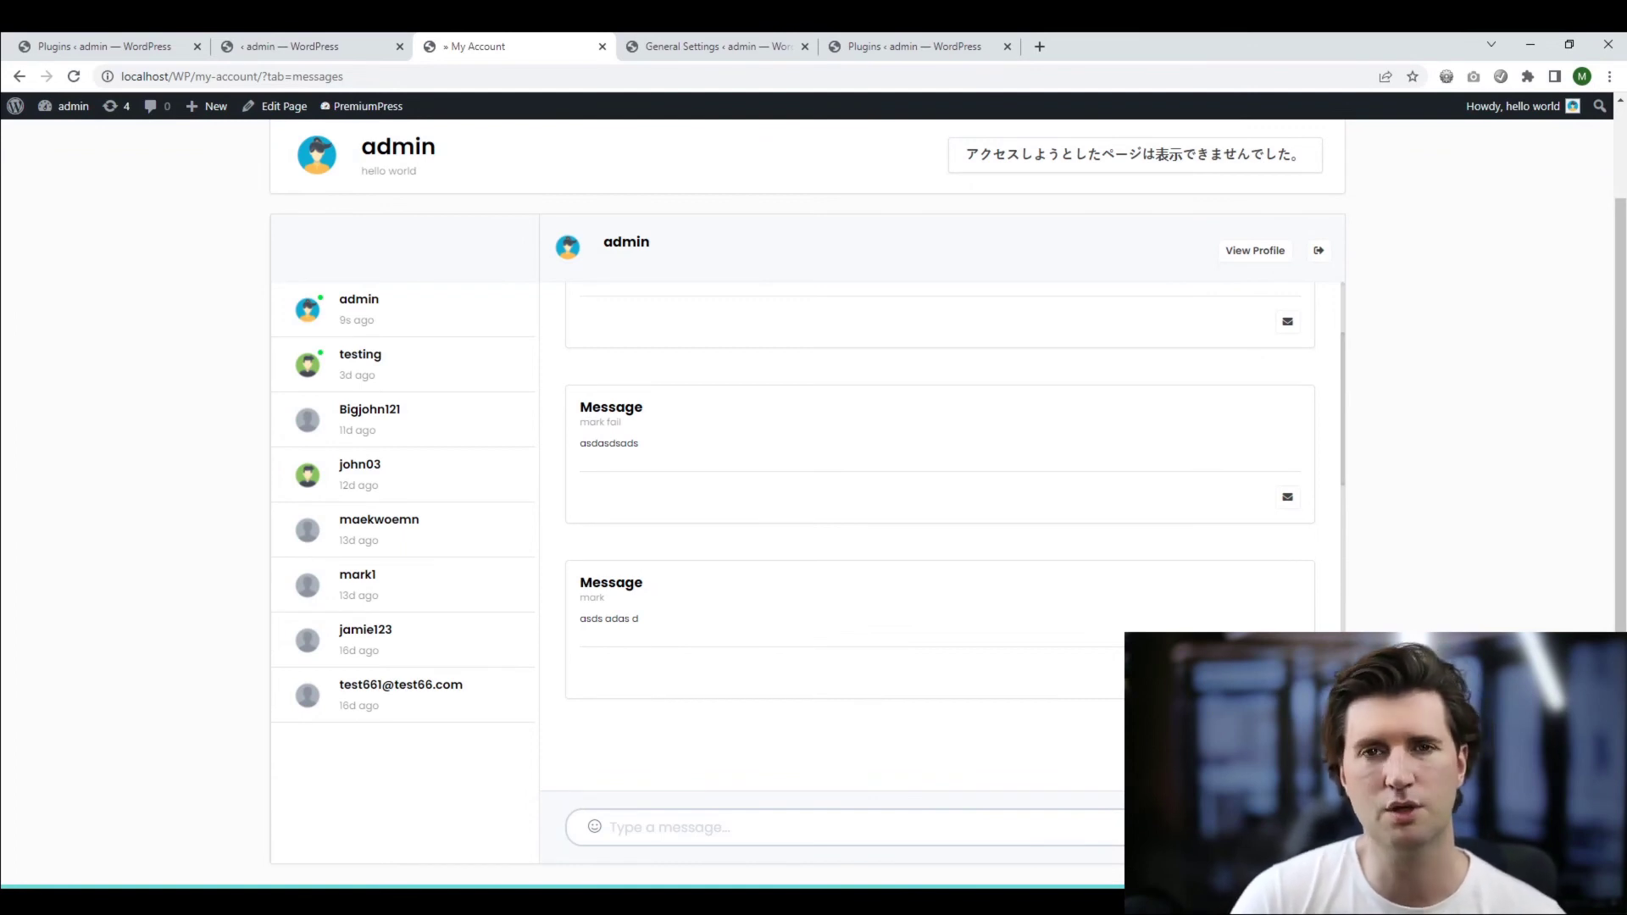
Switch among the General Settings, plugins list and messages tabs, ending on General Settings
key(ctrl+Tab)
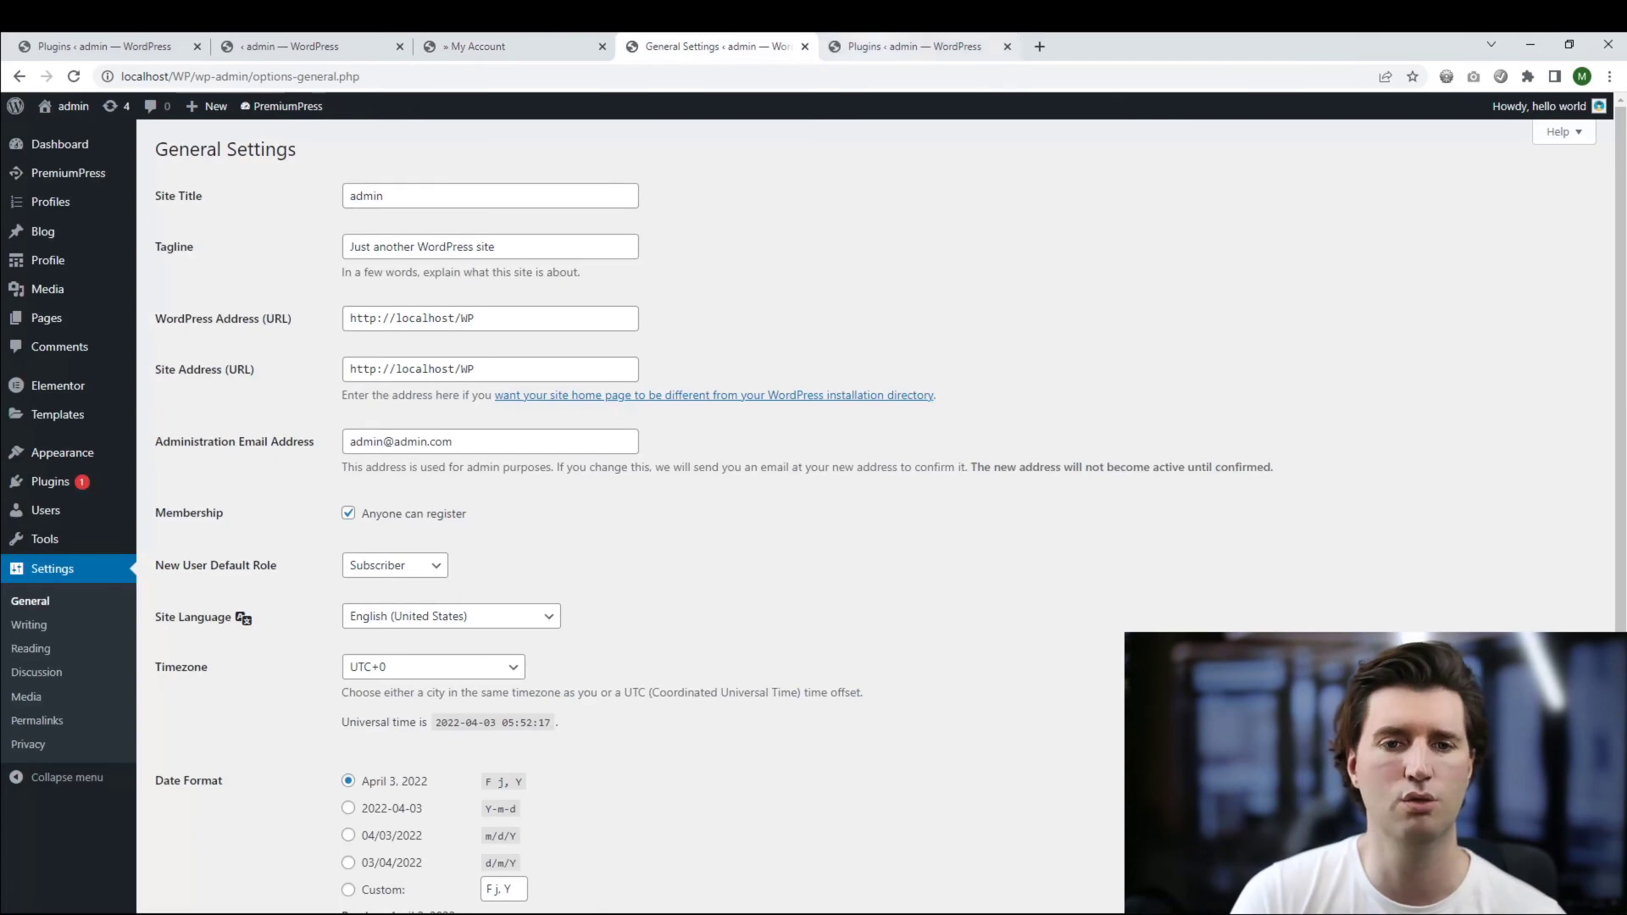
key(ctrl+Tab)
key(ctrl+shift+Tab)
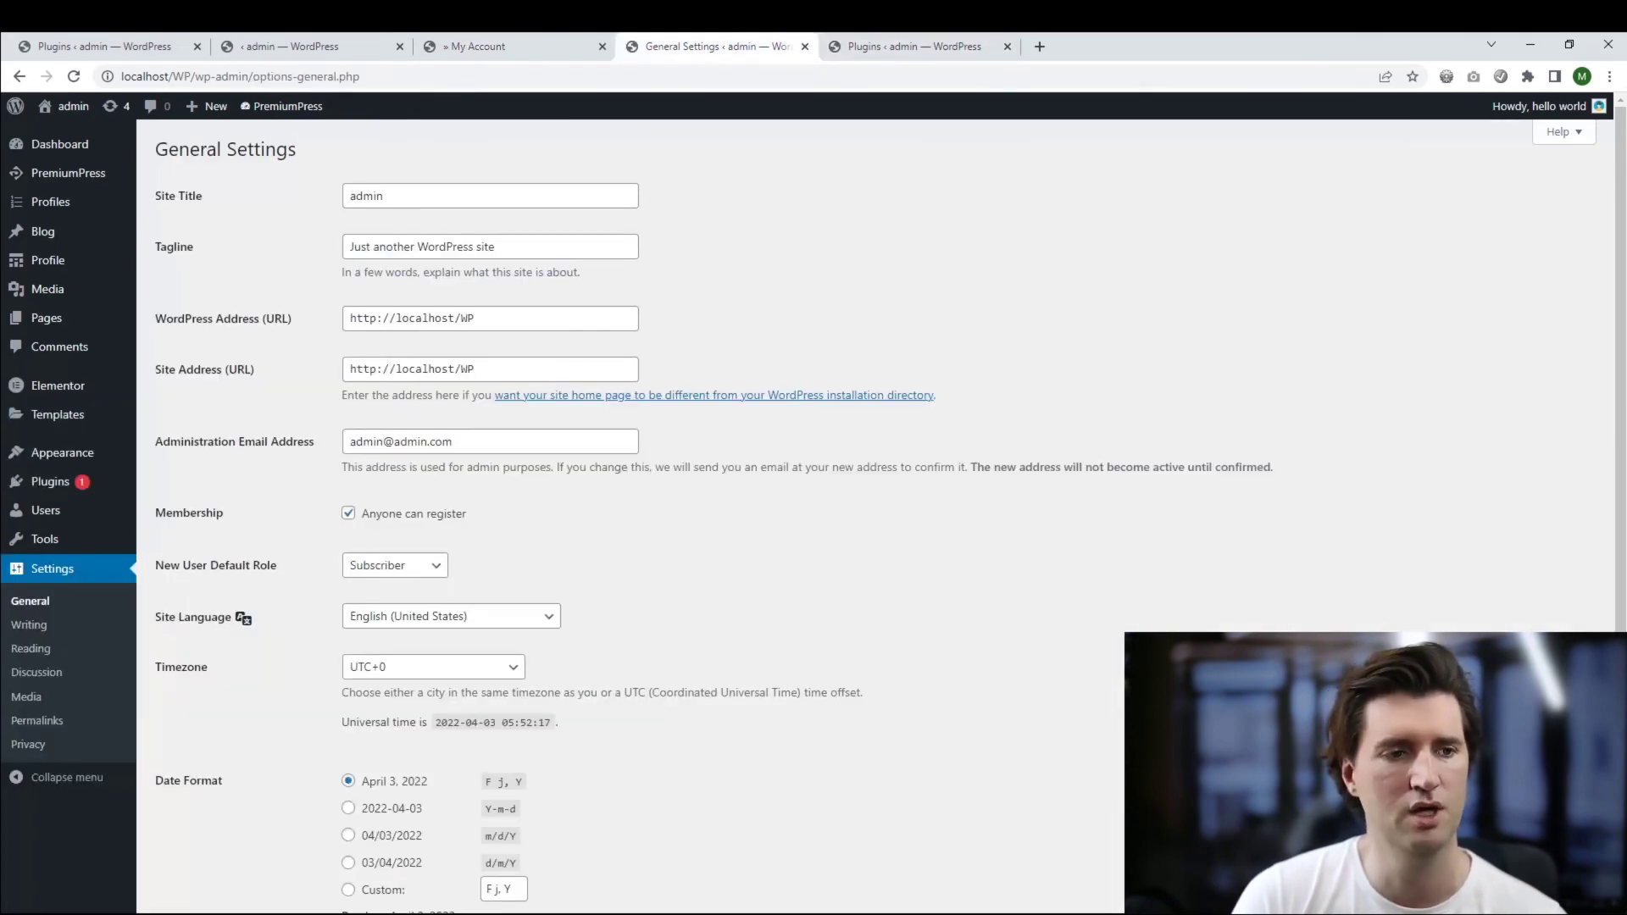
key(ctrl+shift+Tab)
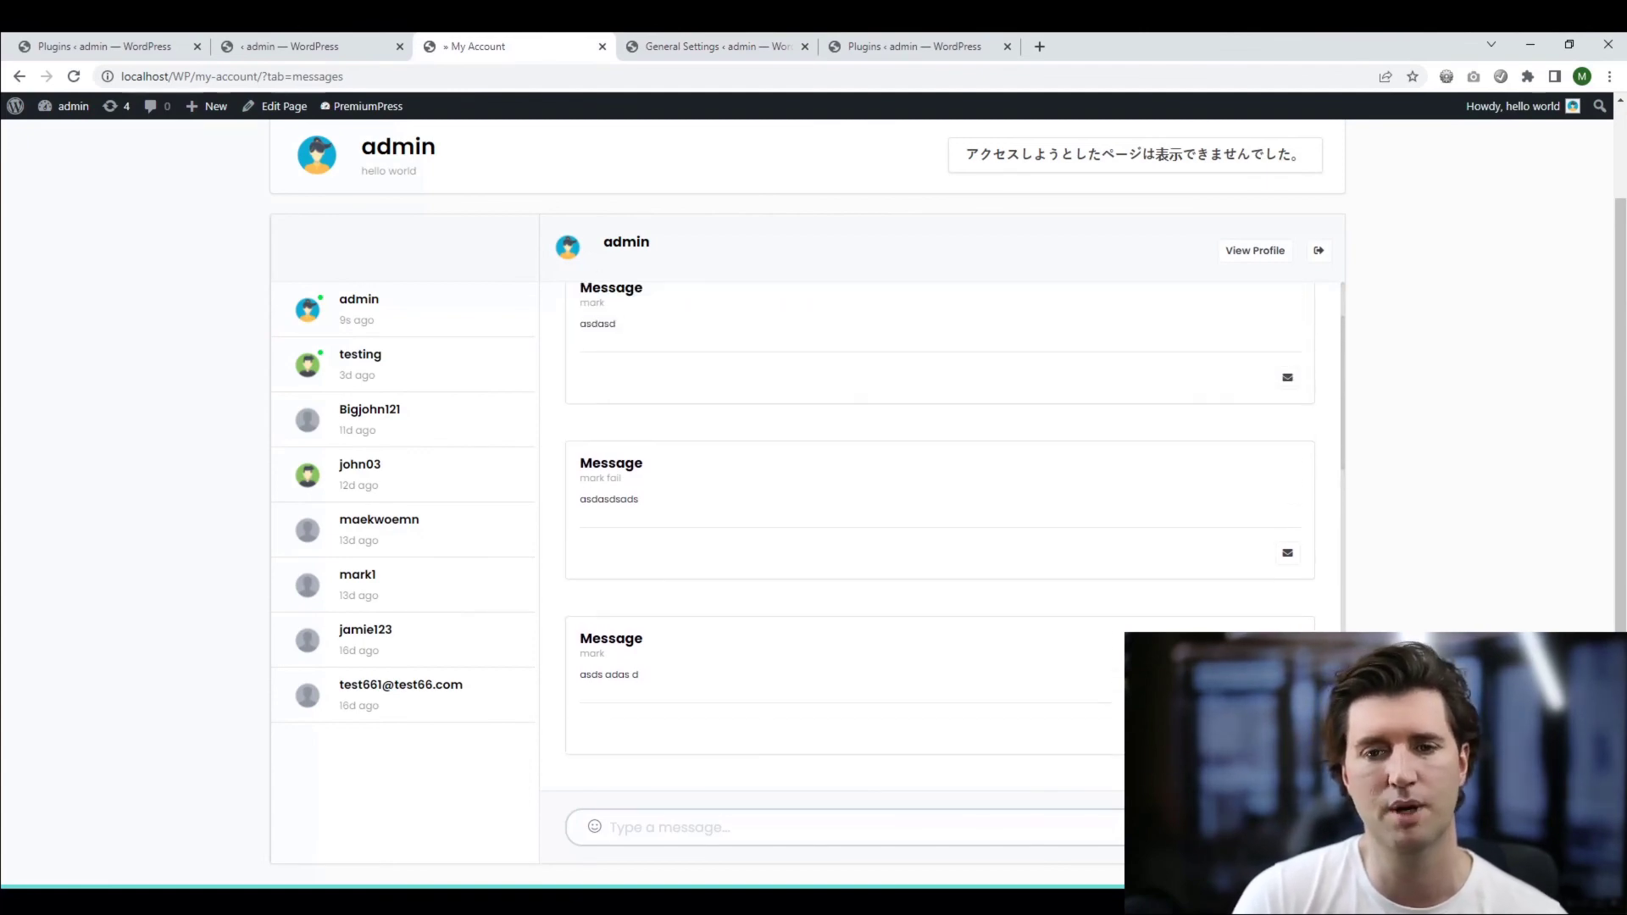
key(ctrl+Tab)
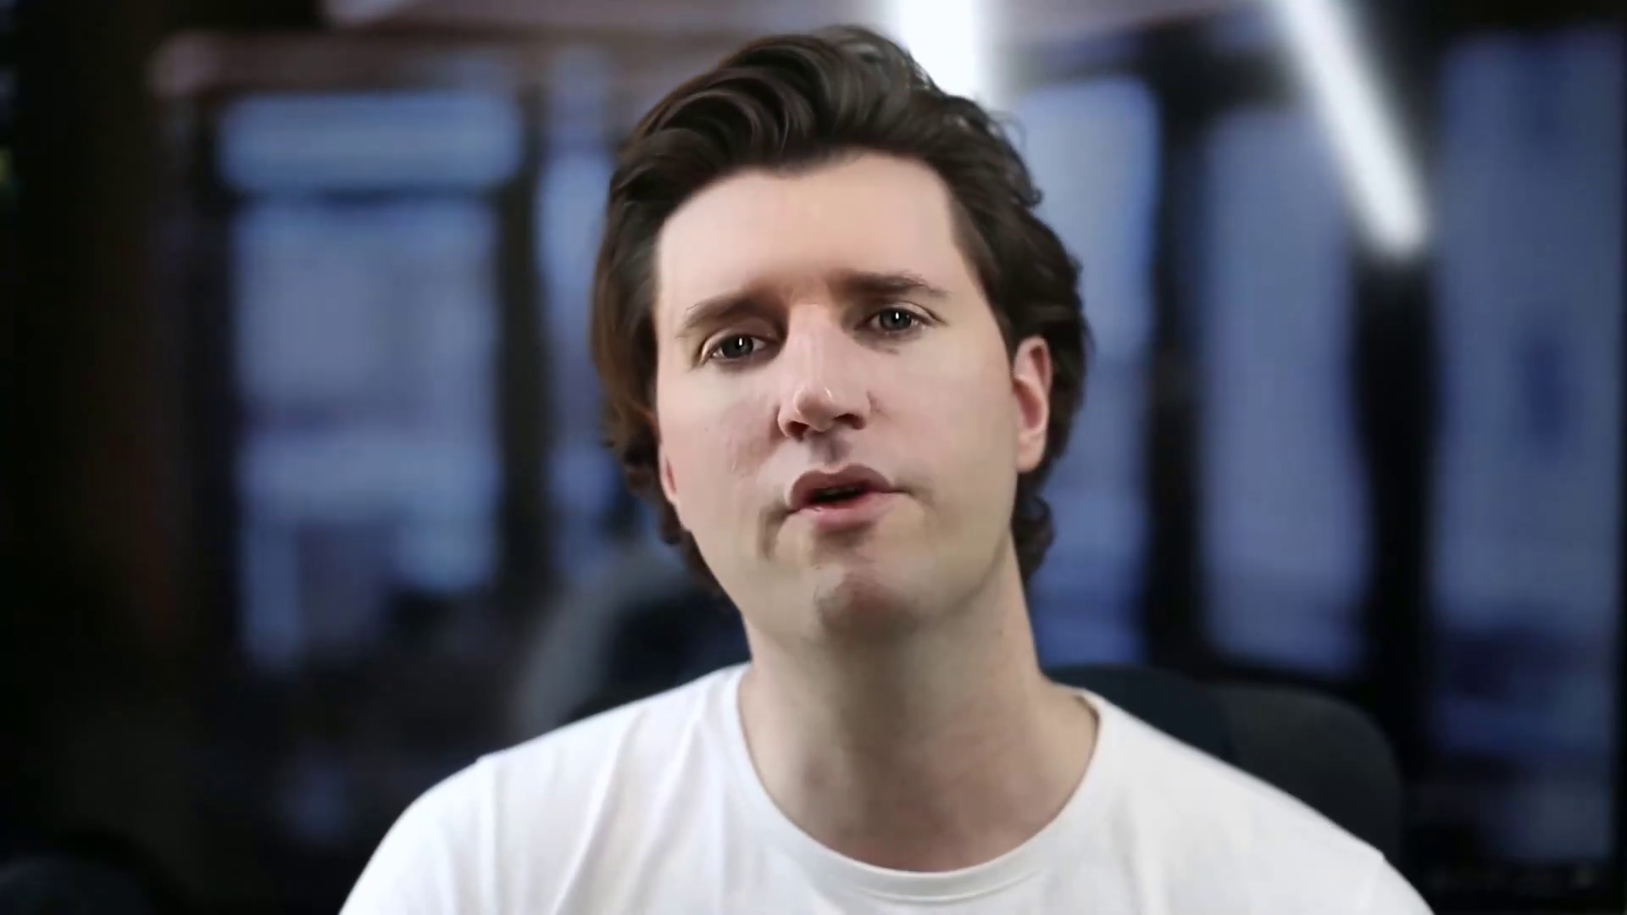